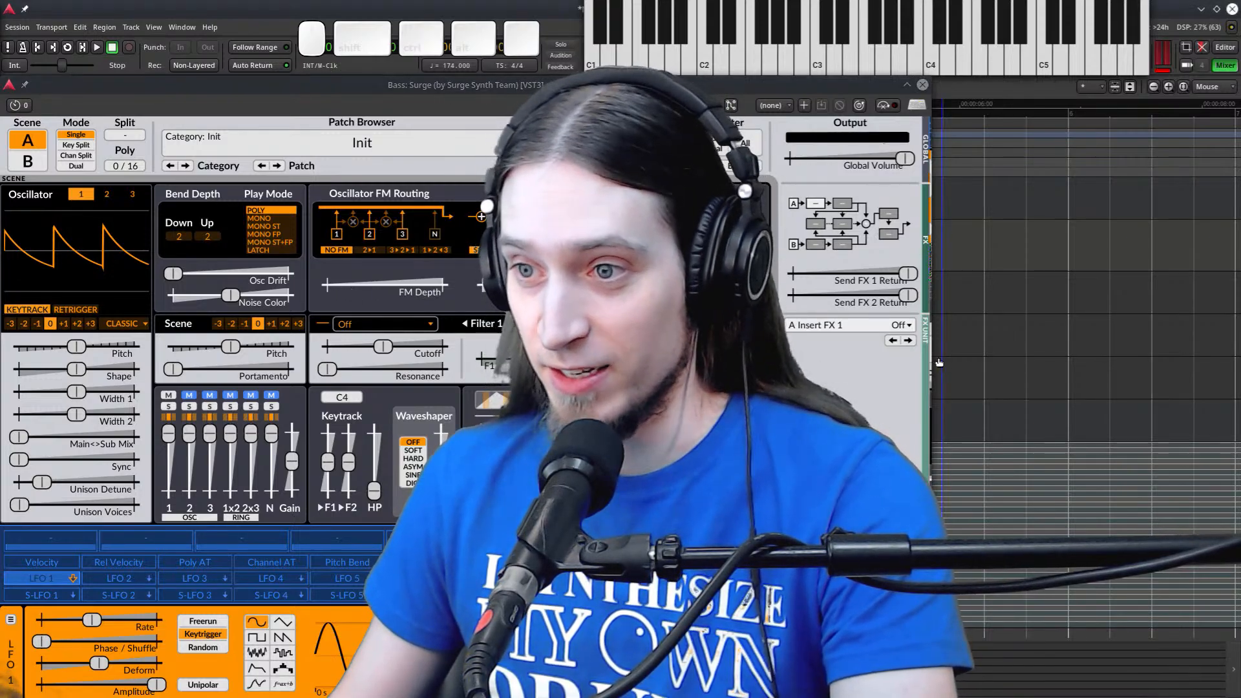
# Play back the session to hear the existing parts and stop playback
pyautogui.moveTo(936, 356); pyautogui.dragTo(935, 356)
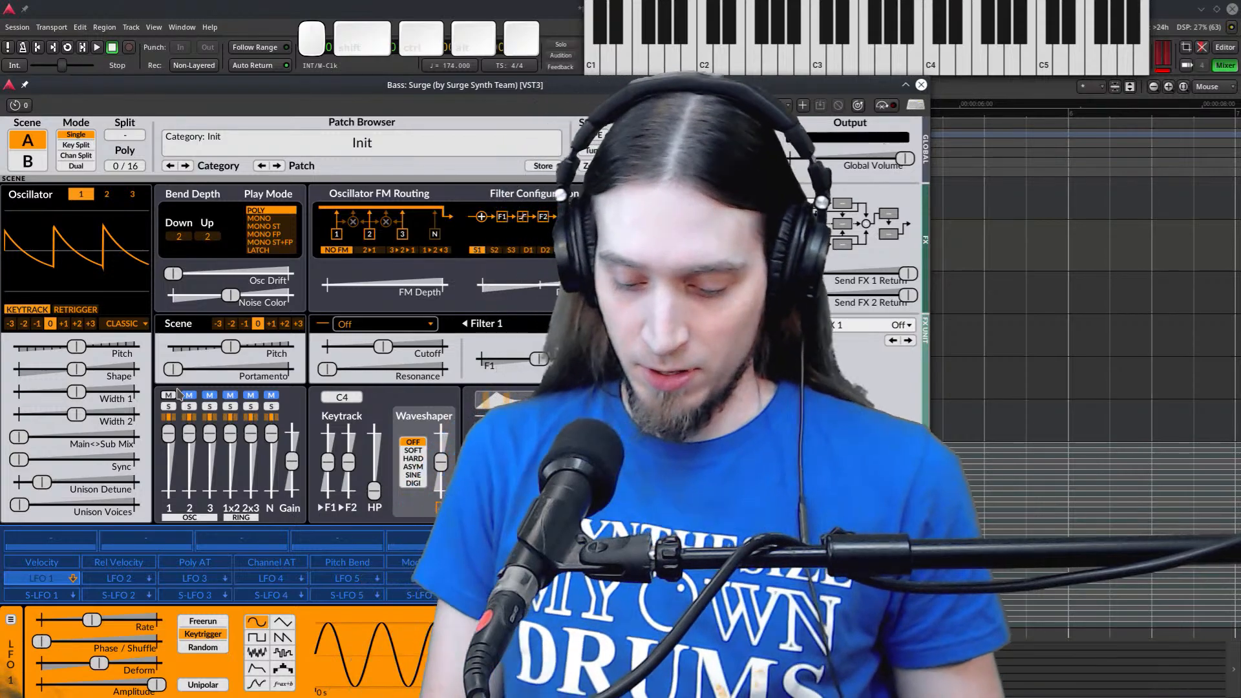
pyautogui.press('space')
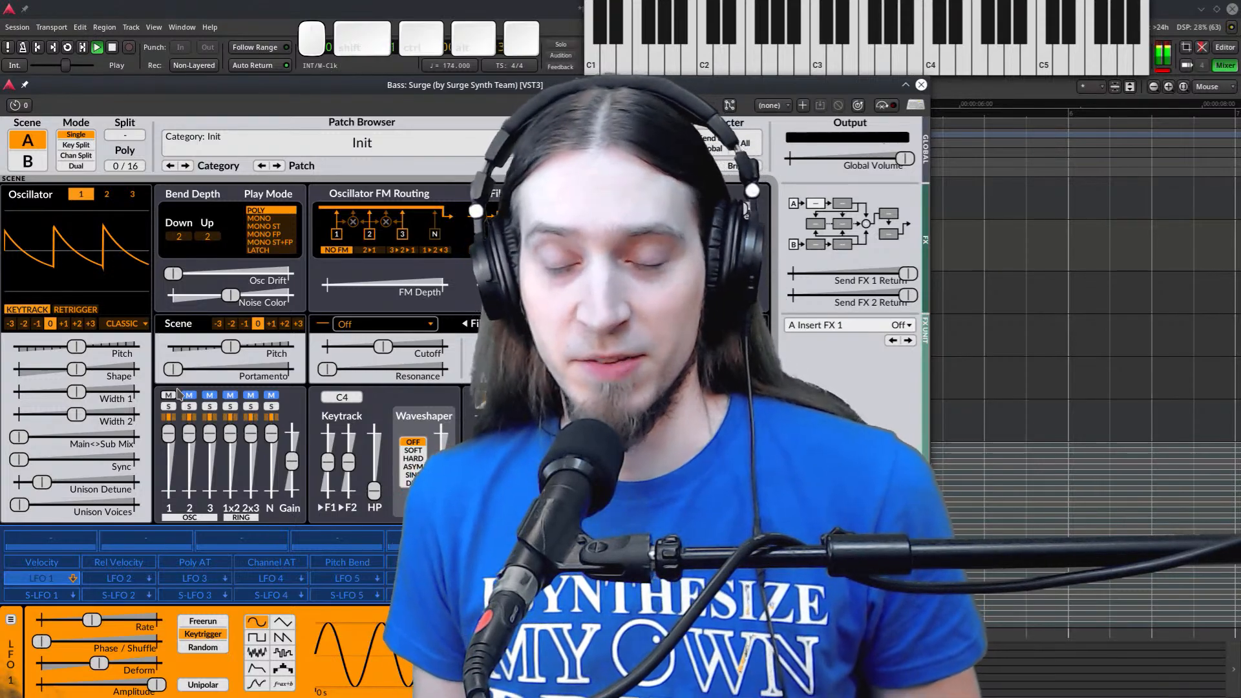
pyautogui.press('space')
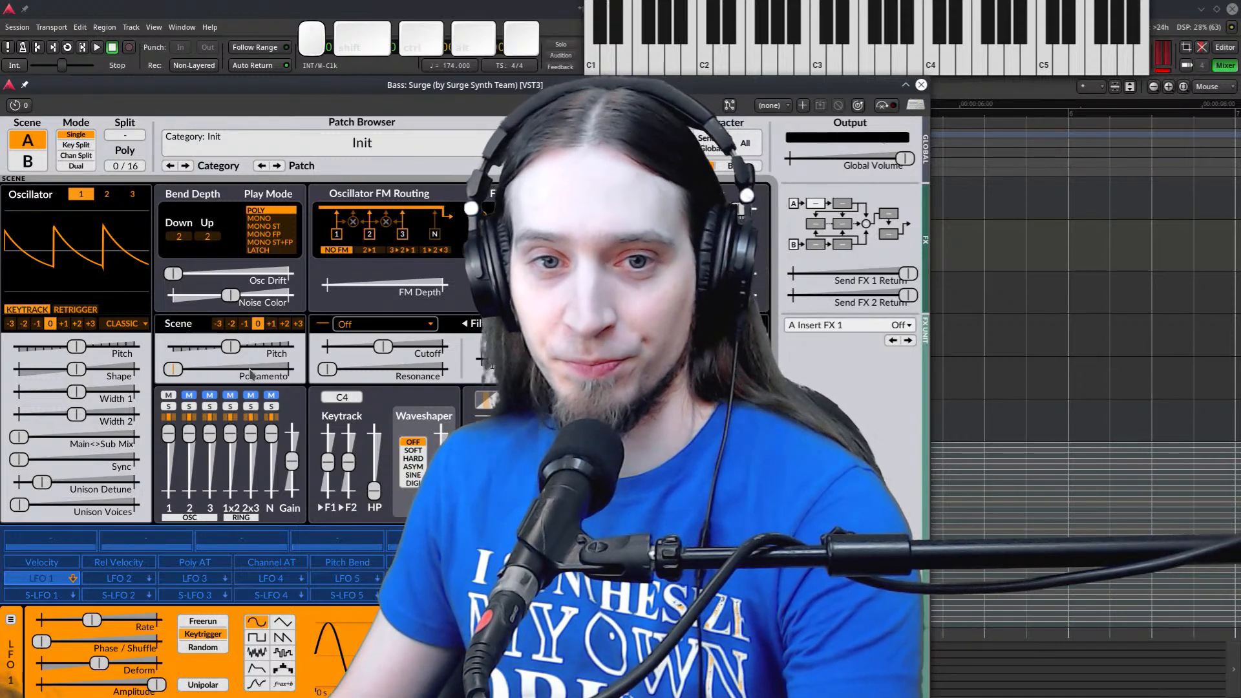
pyautogui.hotkey('alt', 'F4')
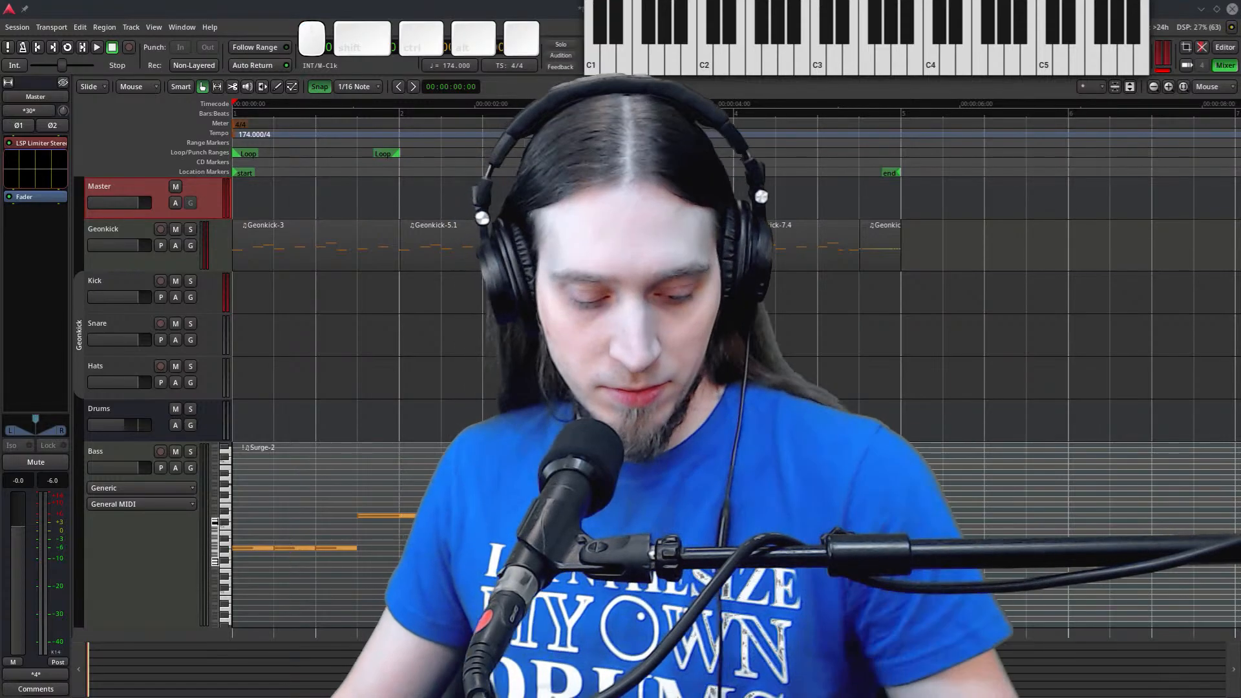
pyautogui.press('1')
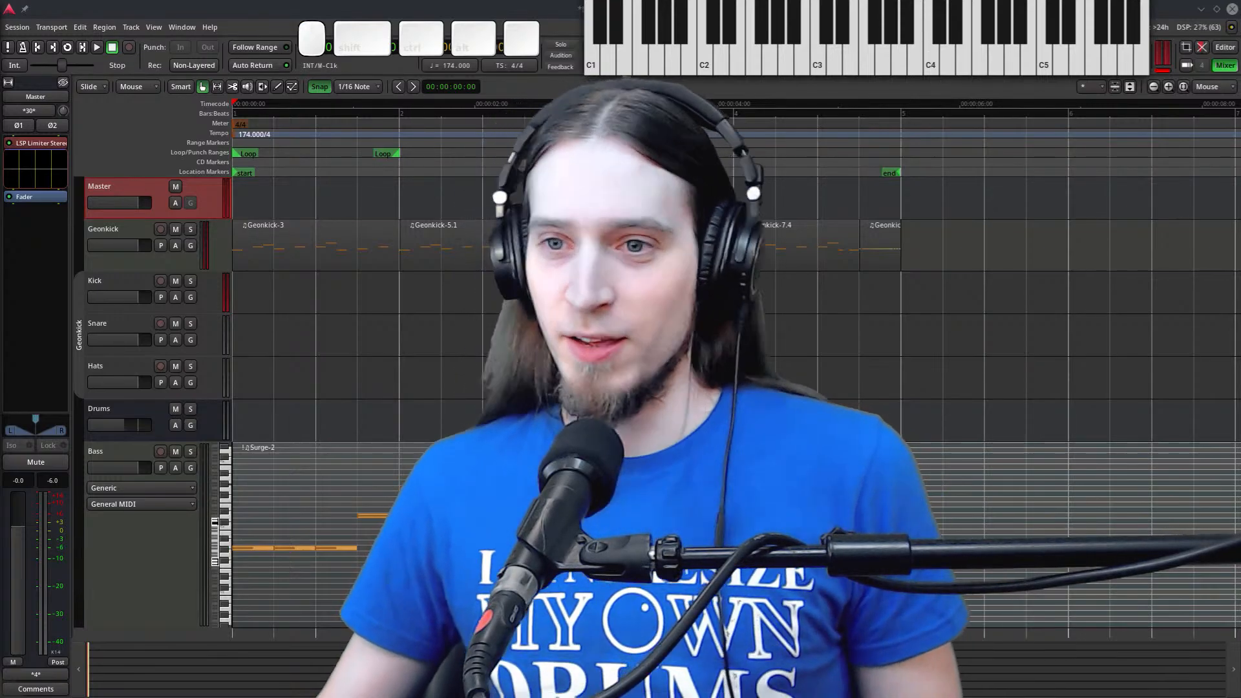
pyautogui.click(312, 359)
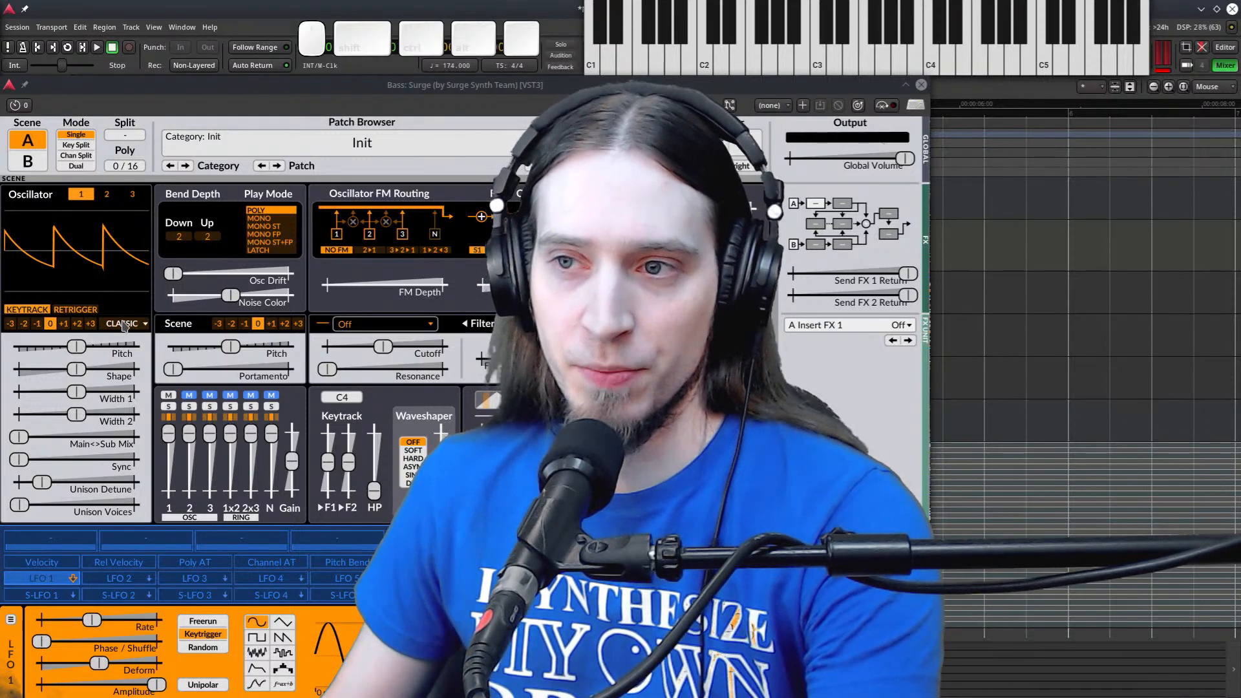
# Switch oscillator 1 from Classic to the Wavetable type and load the basic Triangle wavetable
pyautogui.click(123, 327)
pyautogui.moveTo(182, 495)
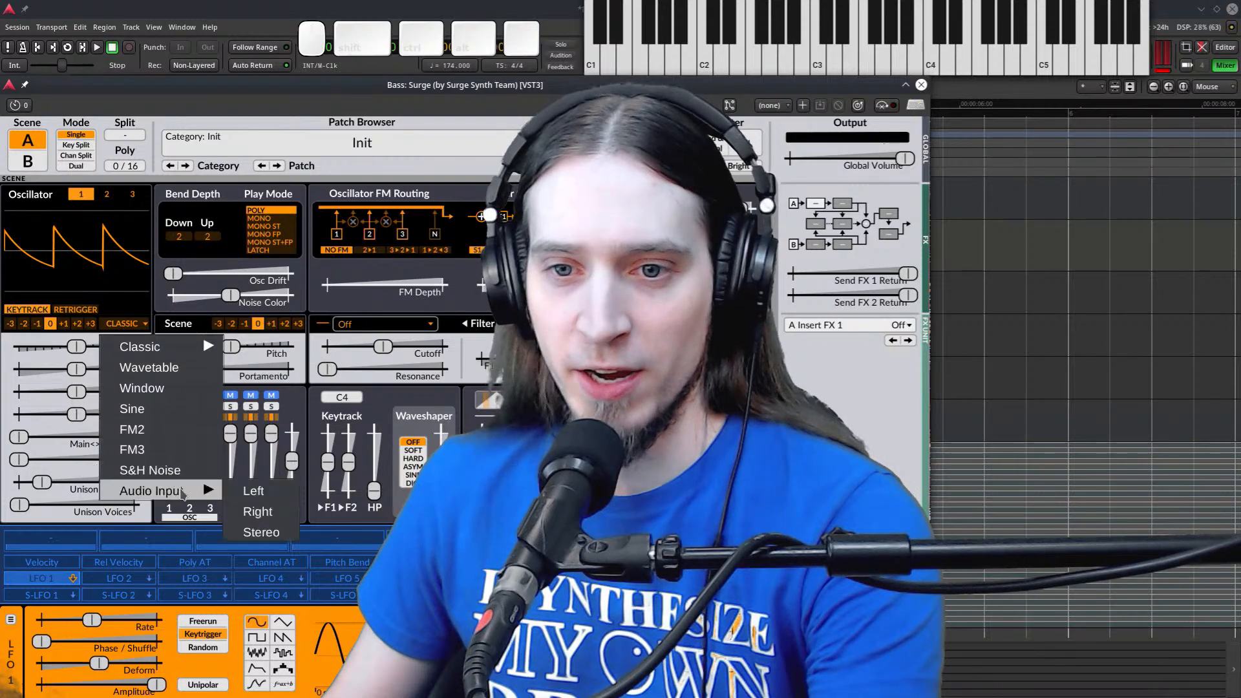
pyautogui.moveTo(194, 352)
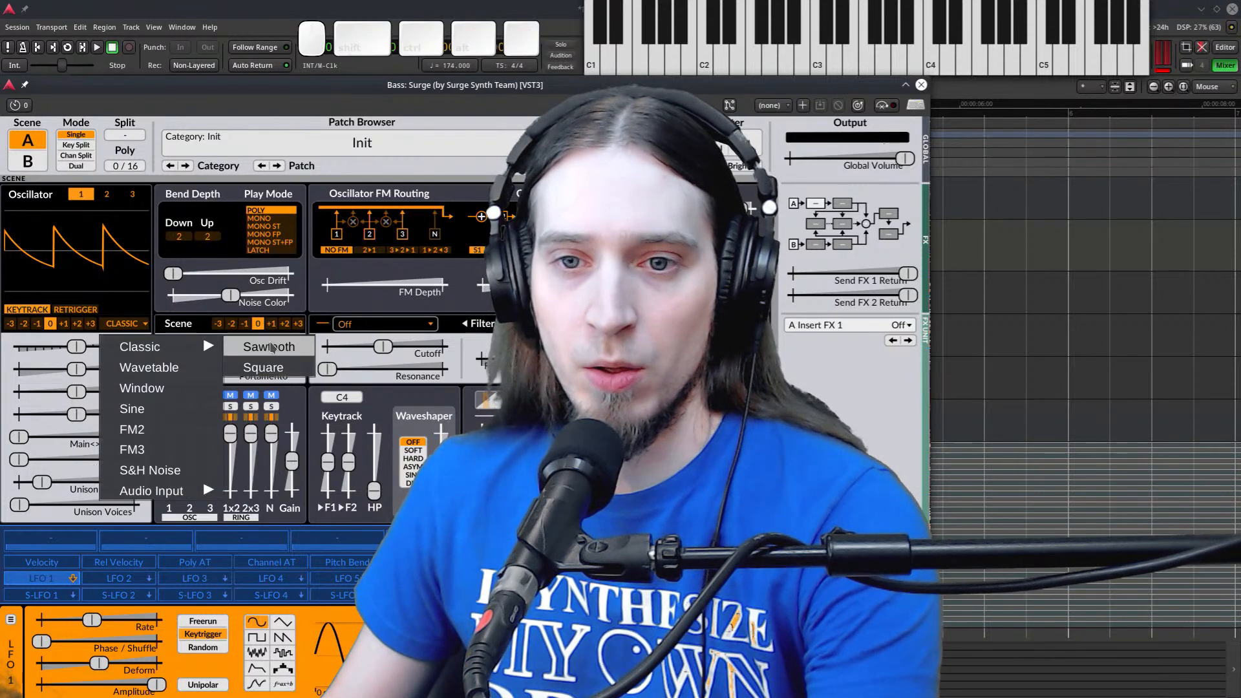
pyautogui.click(170, 369)
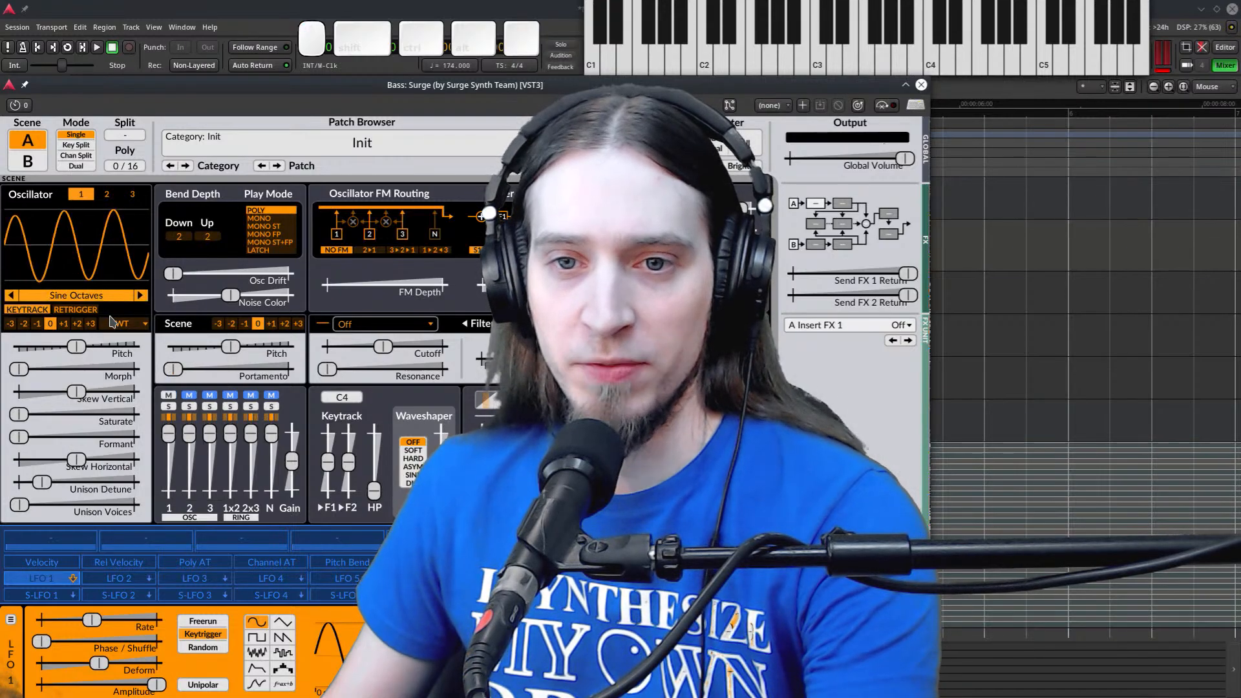
pyautogui.click(96, 301)
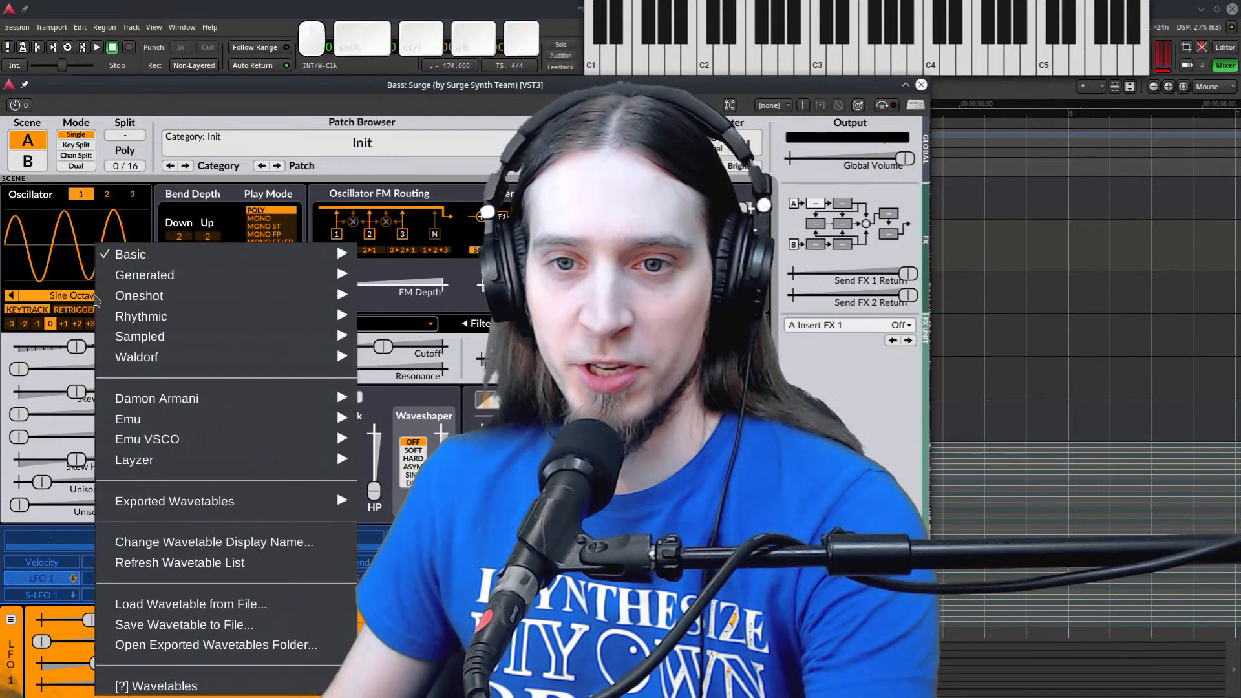
pyautogui.moveTo(213, 256)
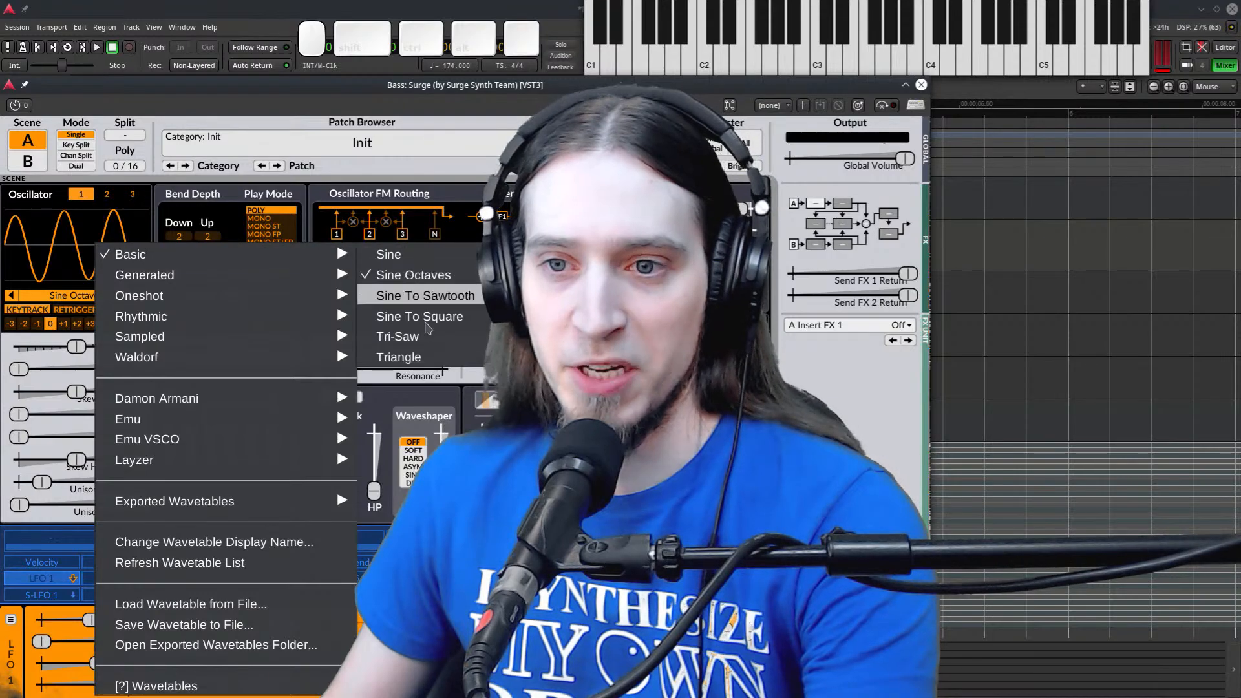
pyautogui.click(427, 357)
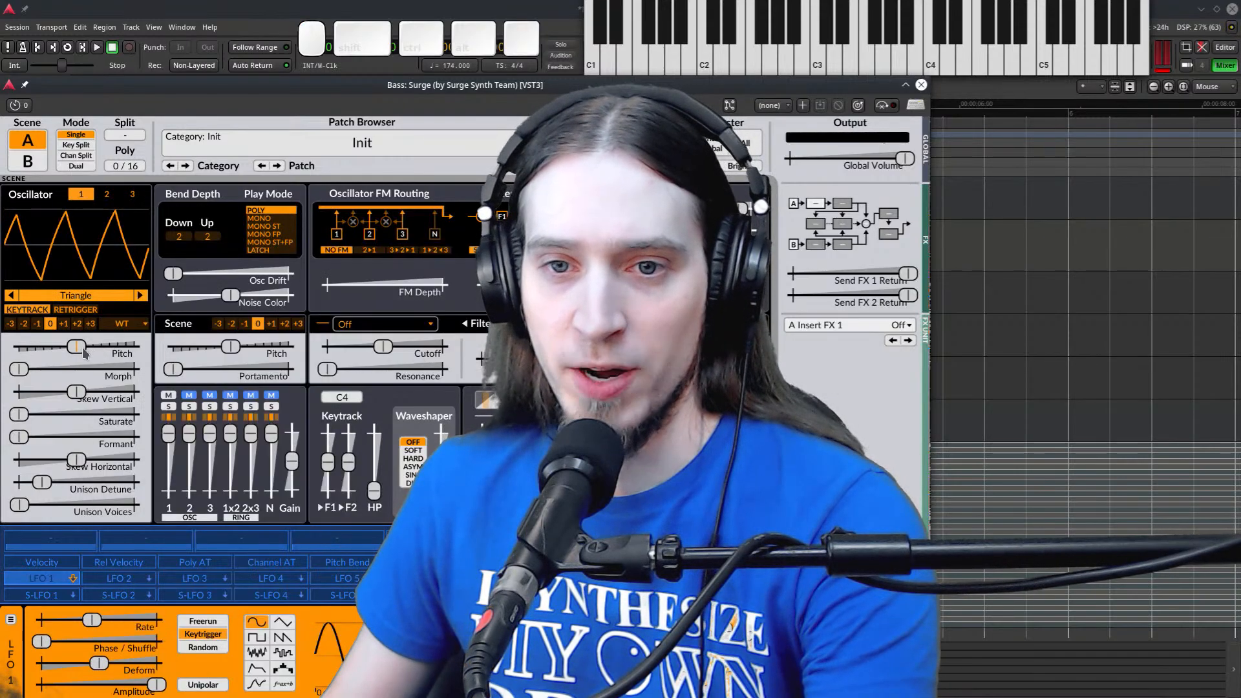
pyautogui.moveTo(19, 368); pyautogui.dragTo(53, 396)
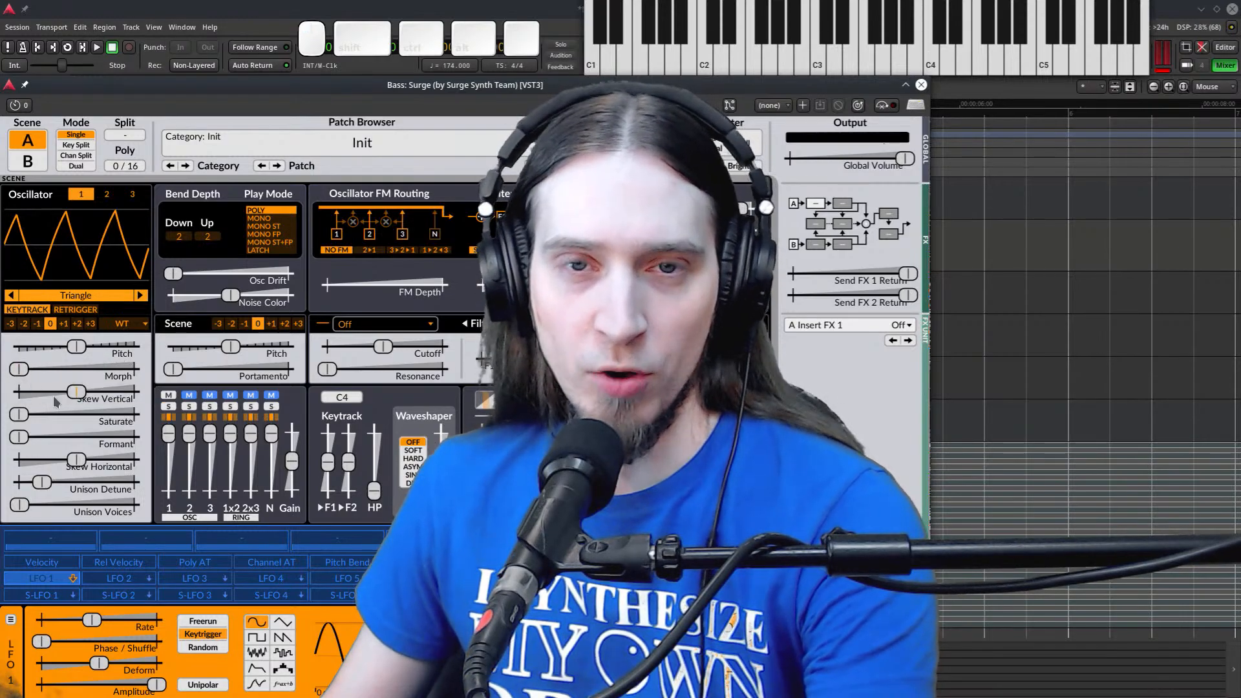
# Try oscillator 1 at octaves -1 and -2, and return it to octave 0
pyautogui.click(37, 323)
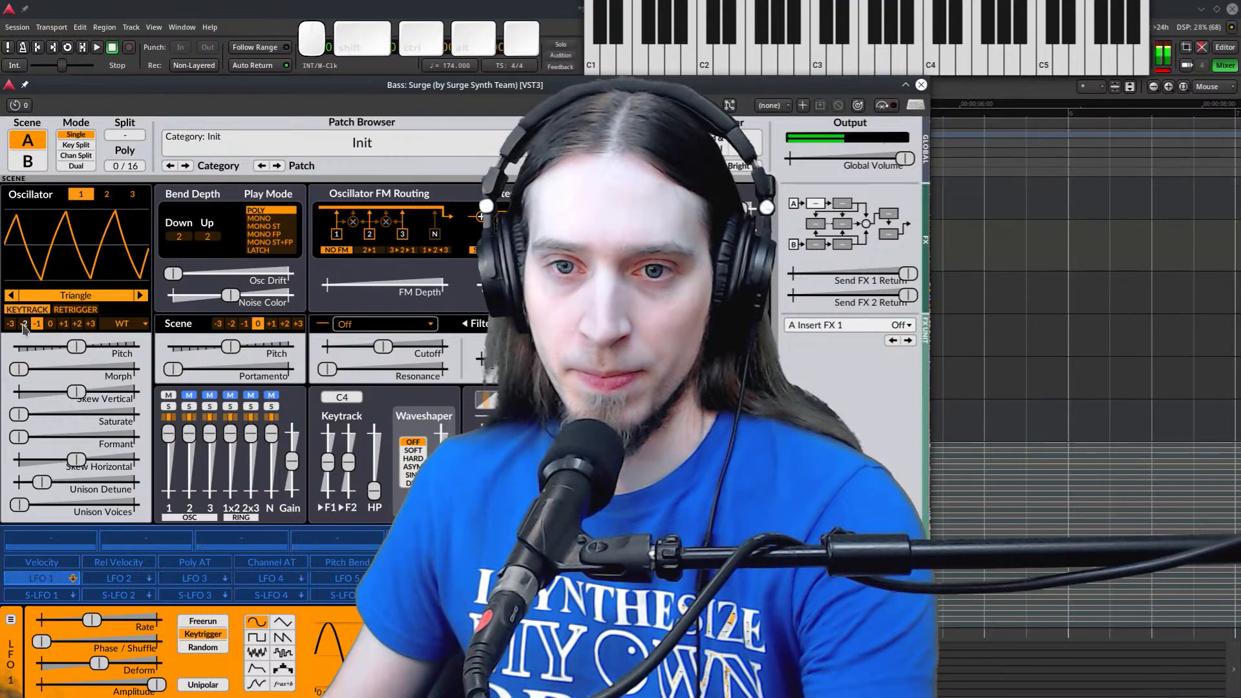
pyautogui.click(24, 324)
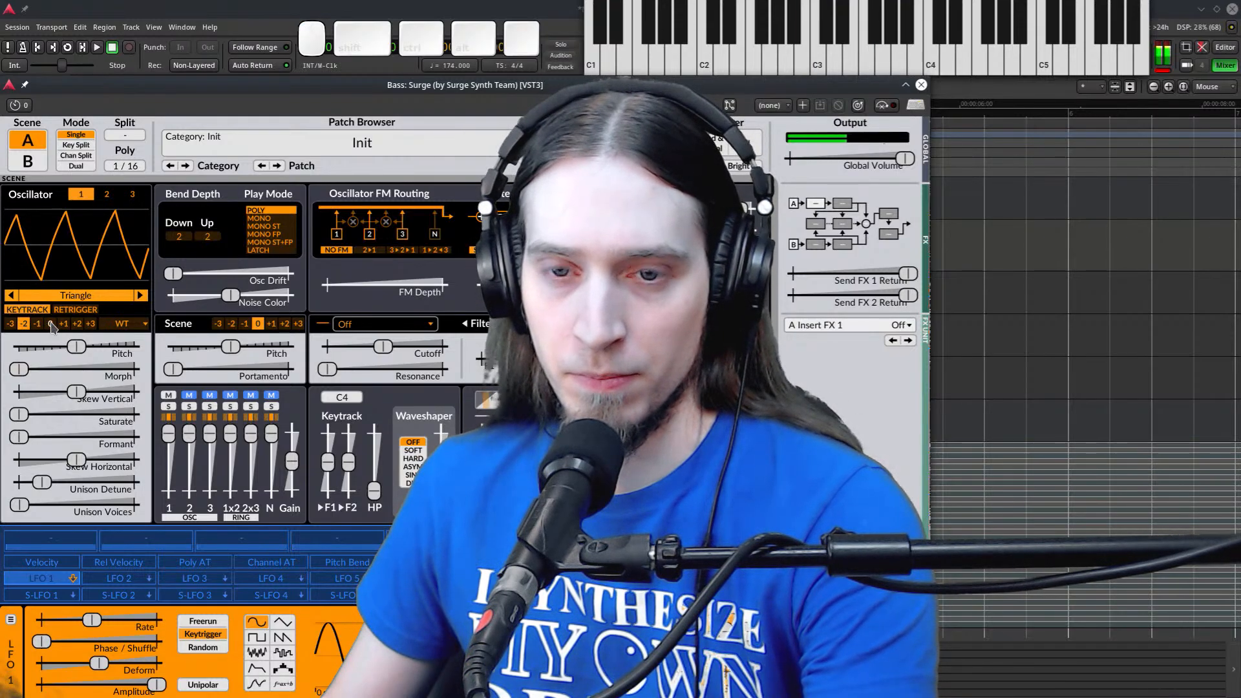
pyautogui.click(51, 324)
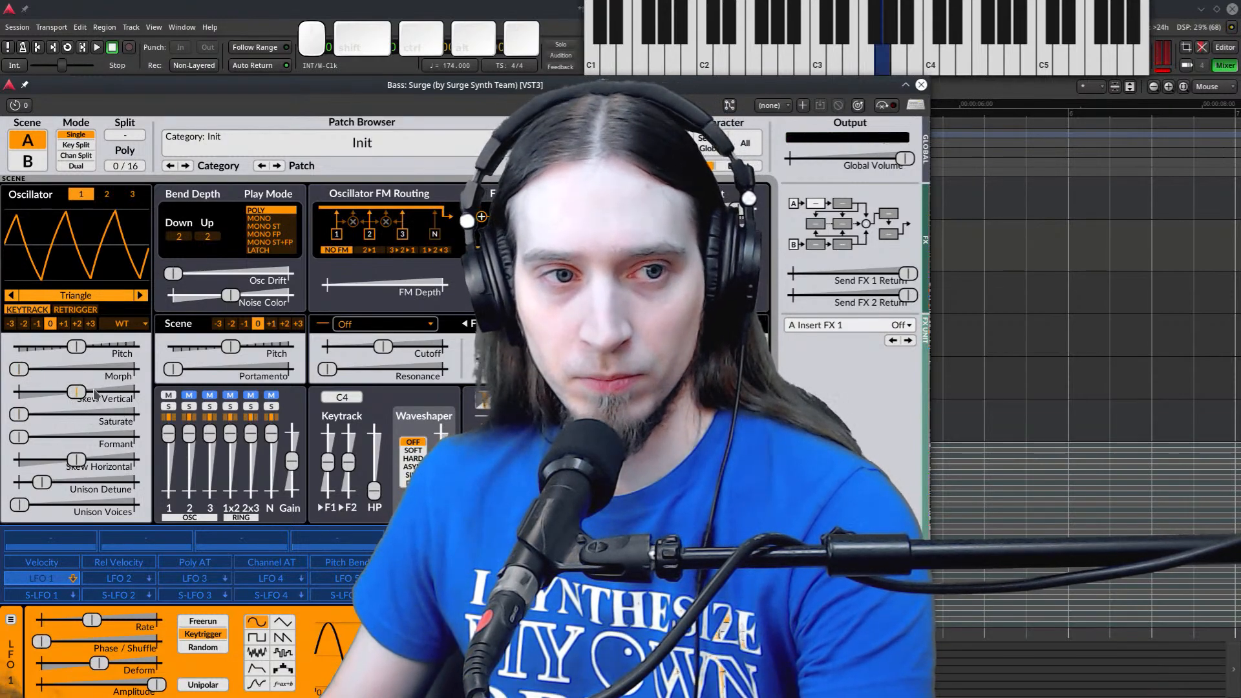
pyautogui.hotkey('ctrl', 'w')
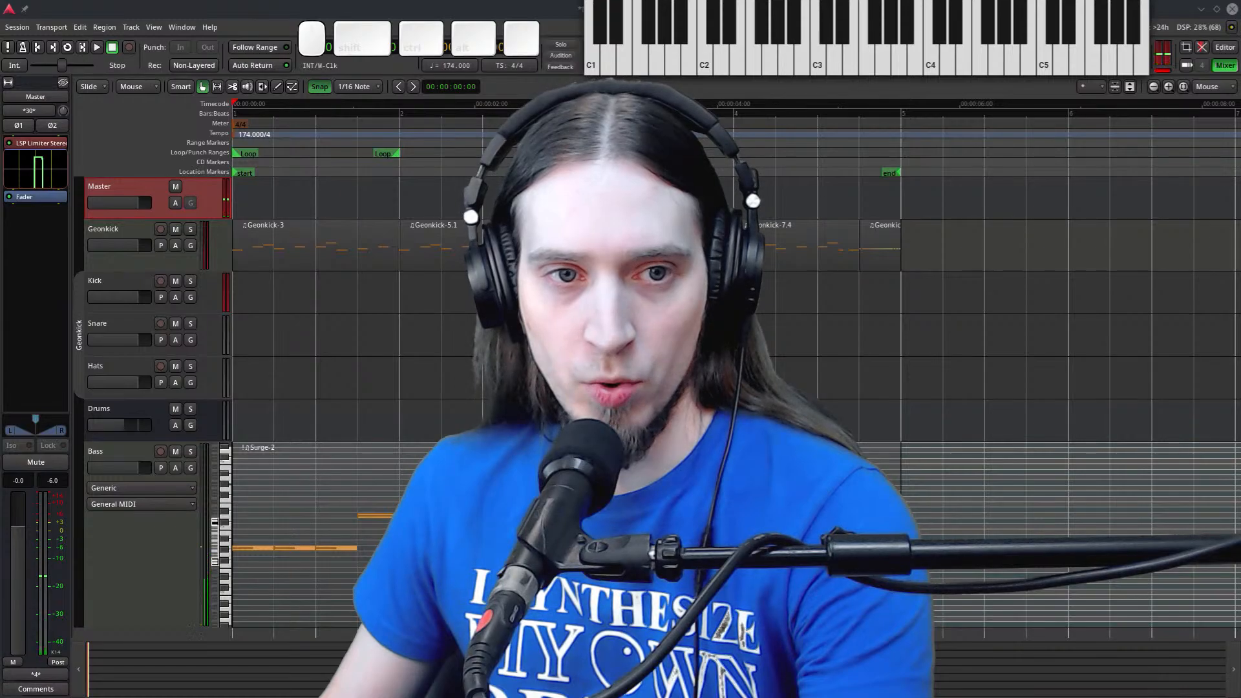
pyautogui.hotkey('alt', 'Tab')
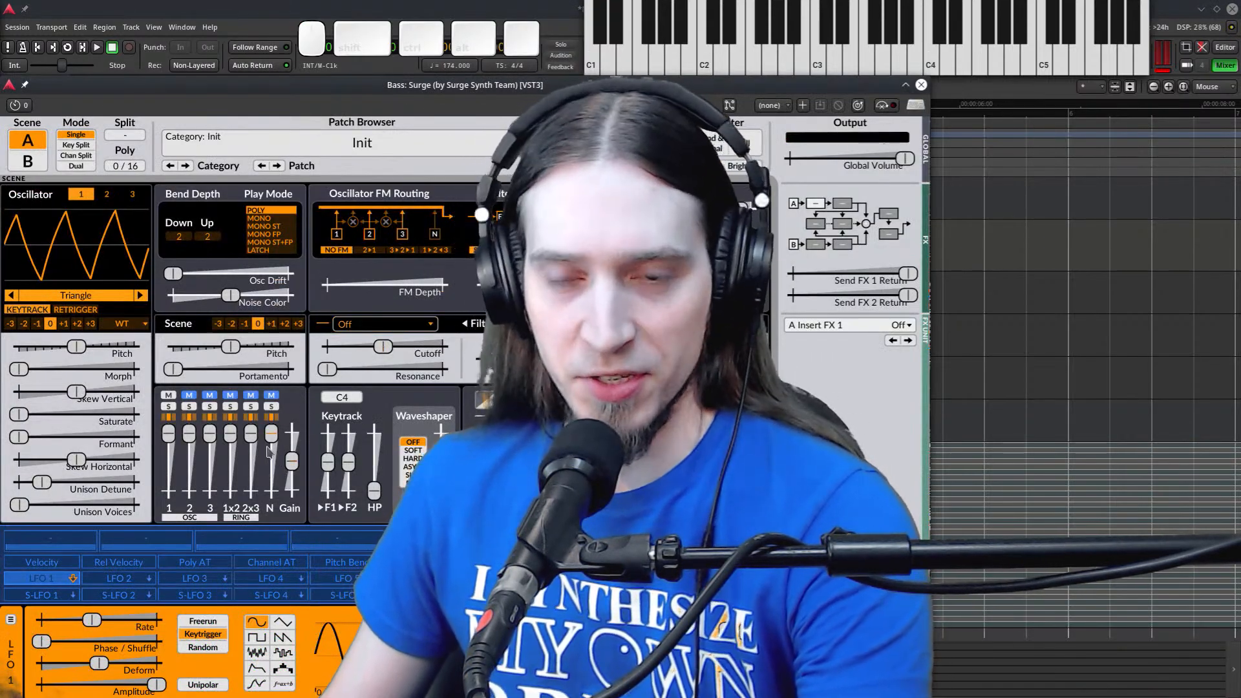
pyautogui.hotkey('ctrl', 'w')
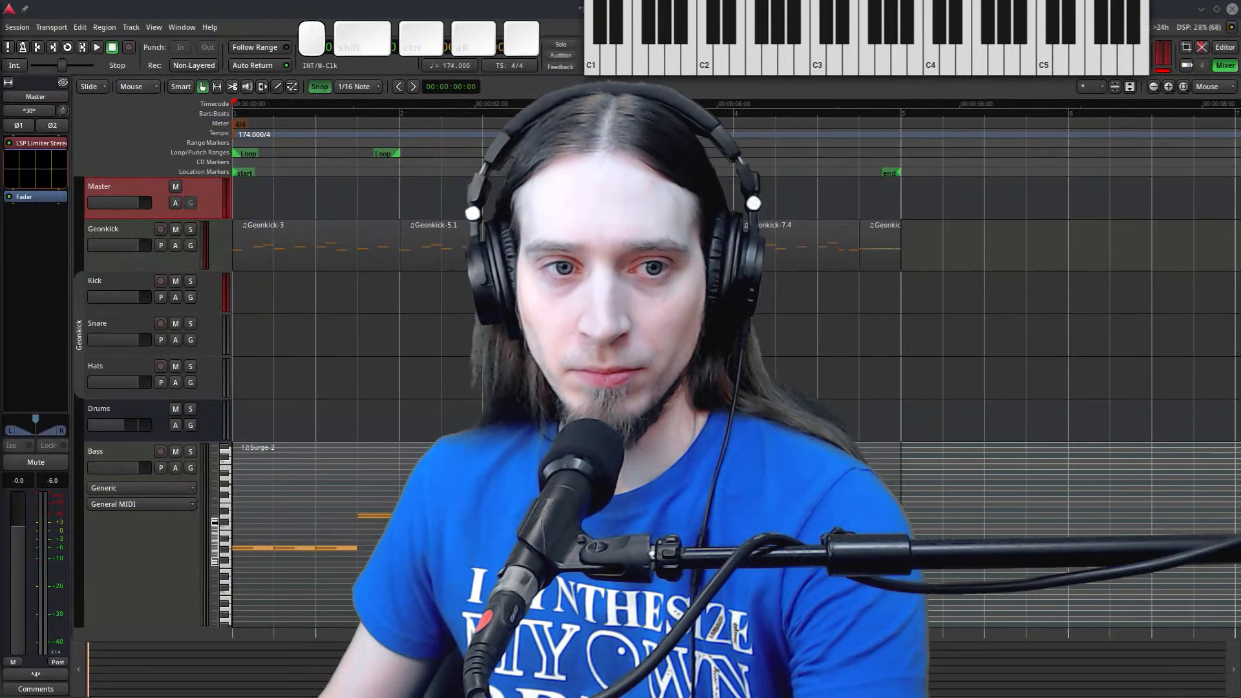
pyautogui.hotkey('alt', 'Tab')
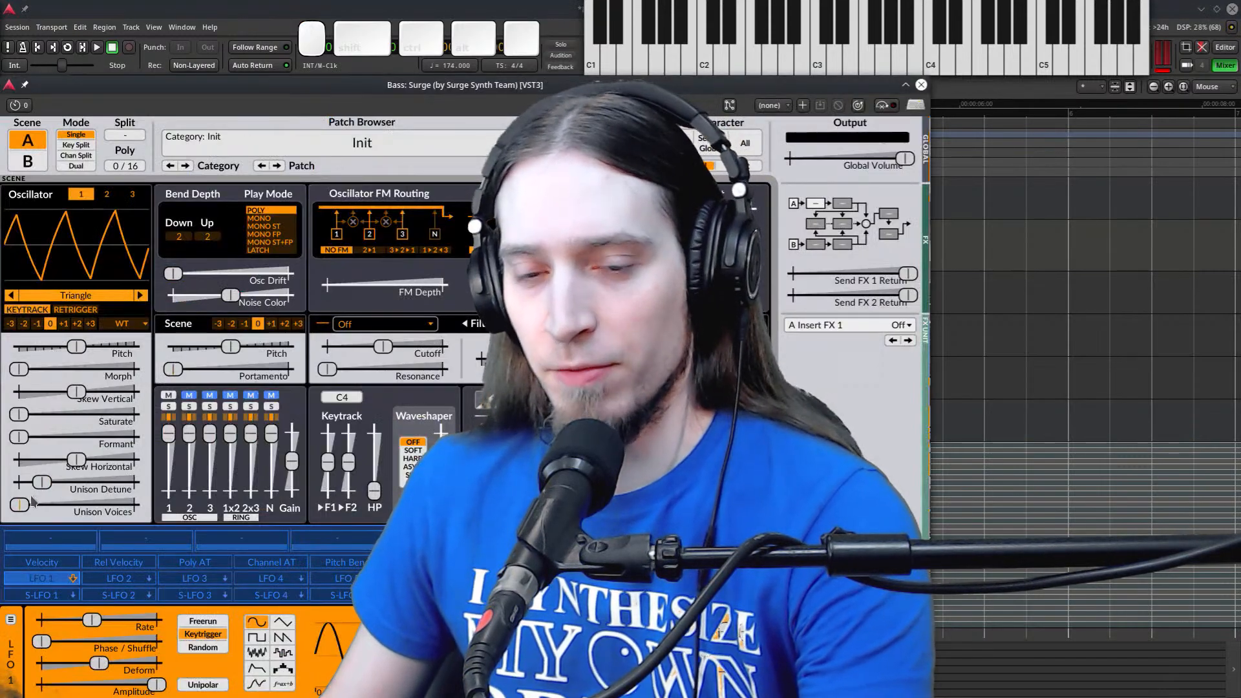
# Raise oscillator 1's unison voices slightly and set its octave to -1
pyautogui.moveTo(33, 502); pyautogui.dragTo(37, 514)
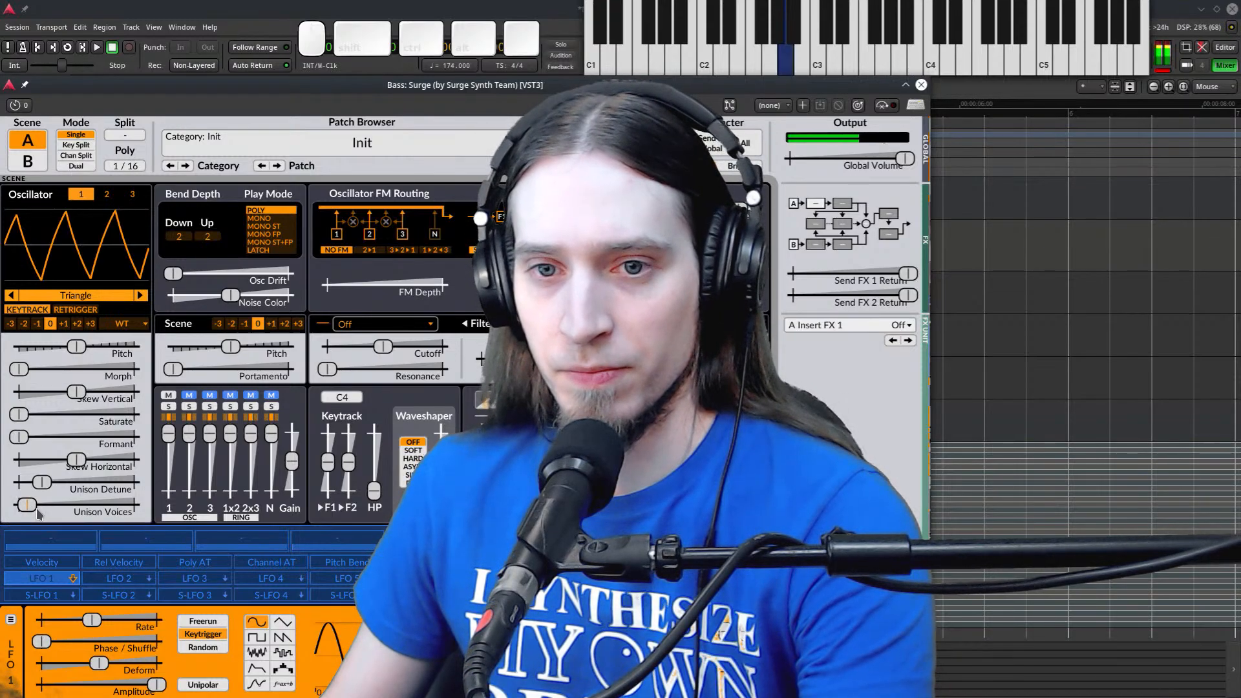
pyautogui.click(36, 323)
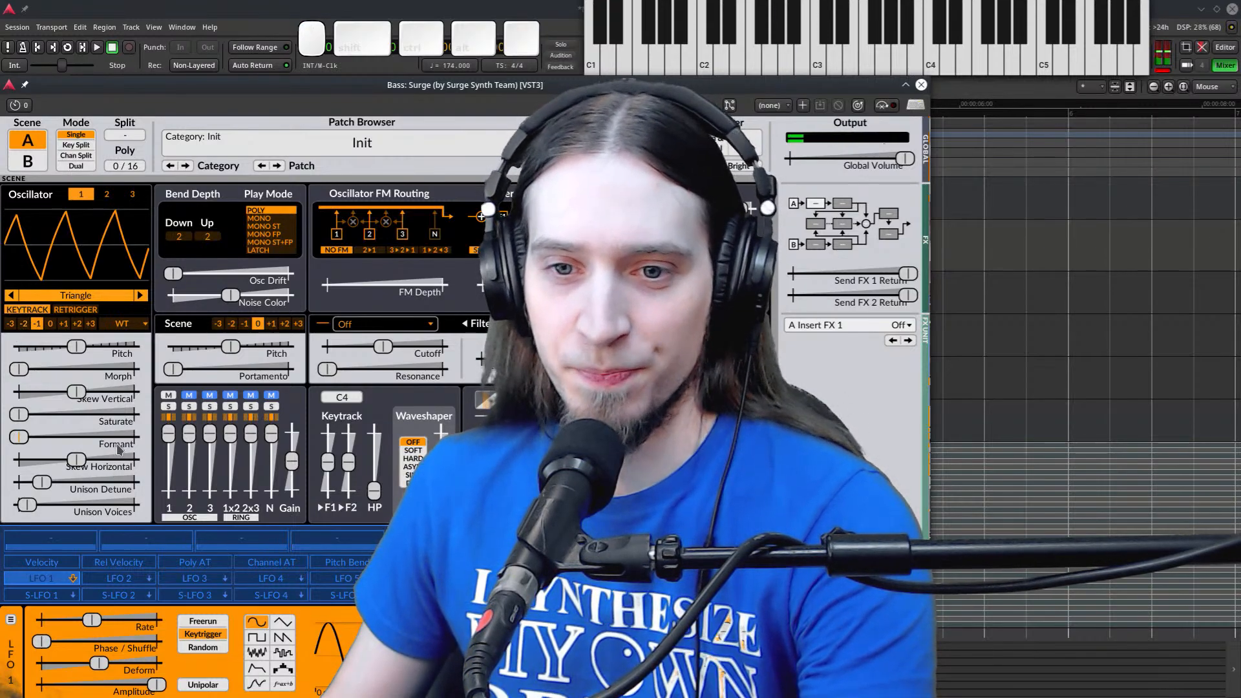
# Compare wider and narrower unison detune on oscillator 1 and leave it slightly below its initial setting
pyautogui.scroll(5, 101, 492)
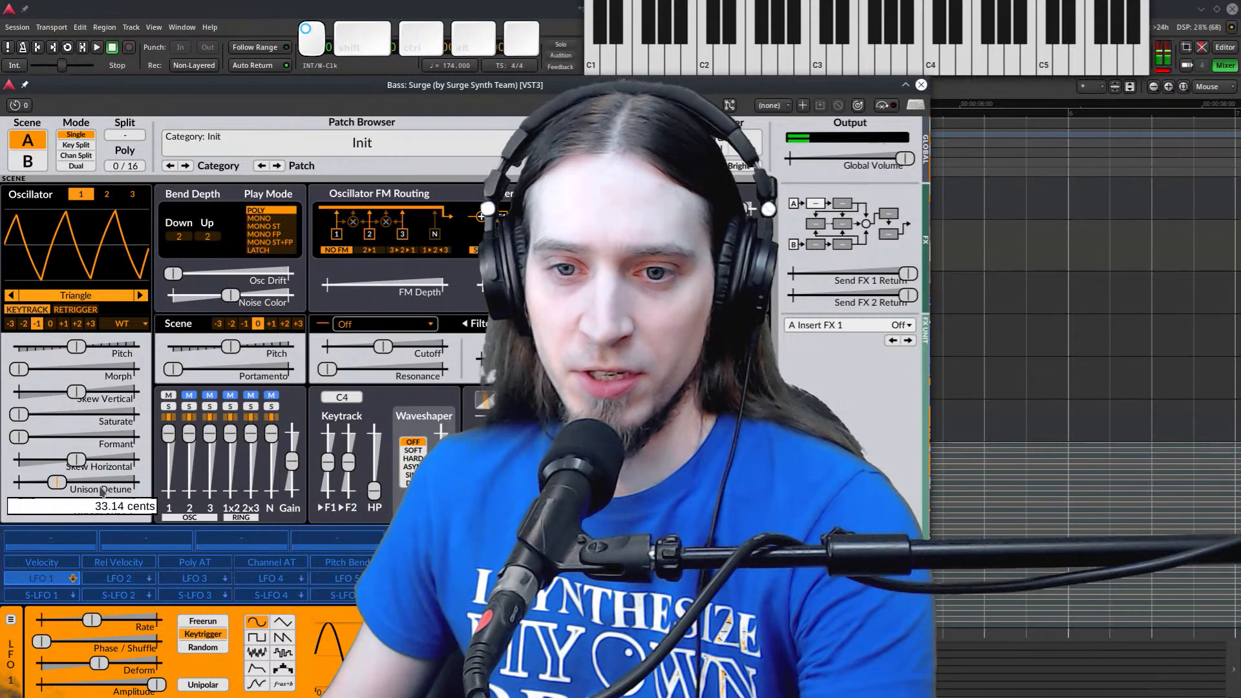
pyautogui.scroll(-4, 102, 493)
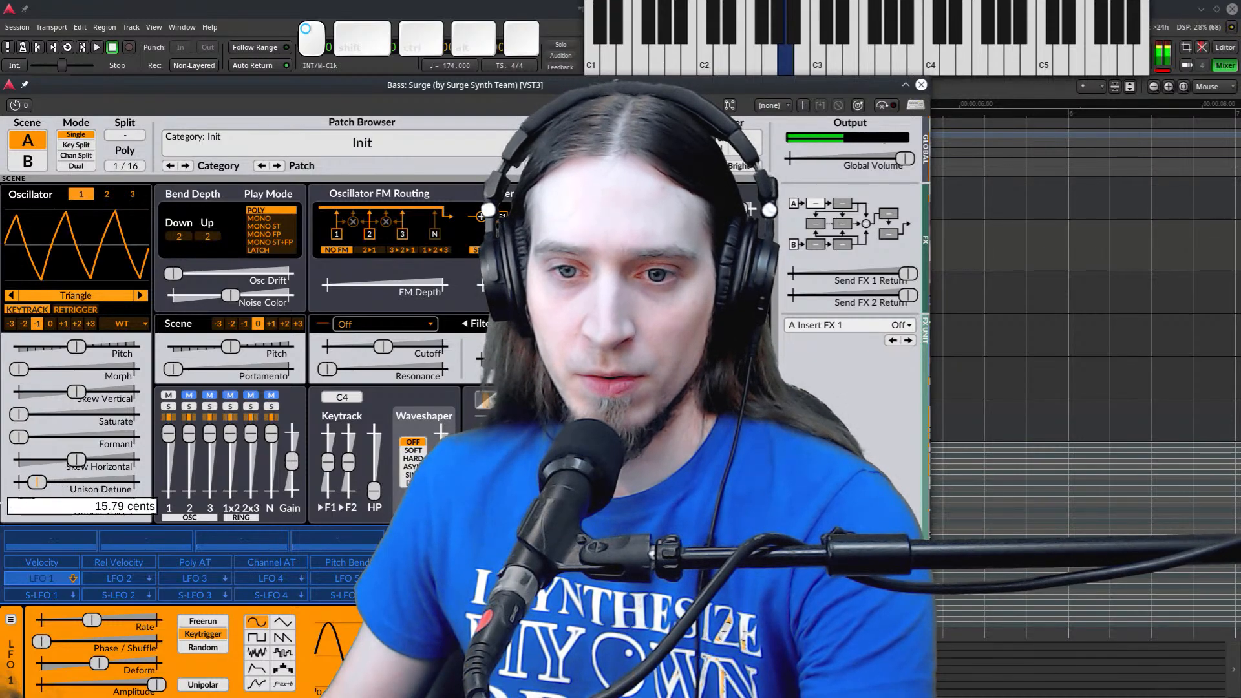
pyautogui.scroll(1, 67, 493)
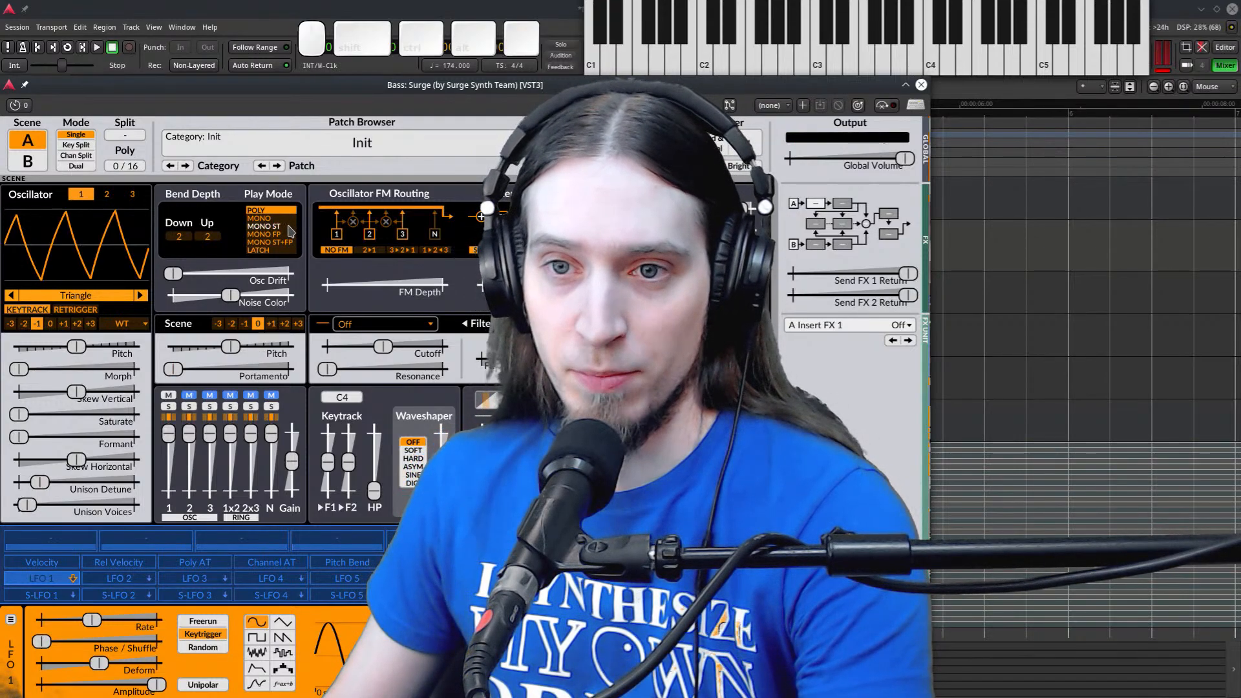
# Set the play mode to MONO ST and raise the scene's portamento to just below the middle of its range
pyautogui.click(289, 227)
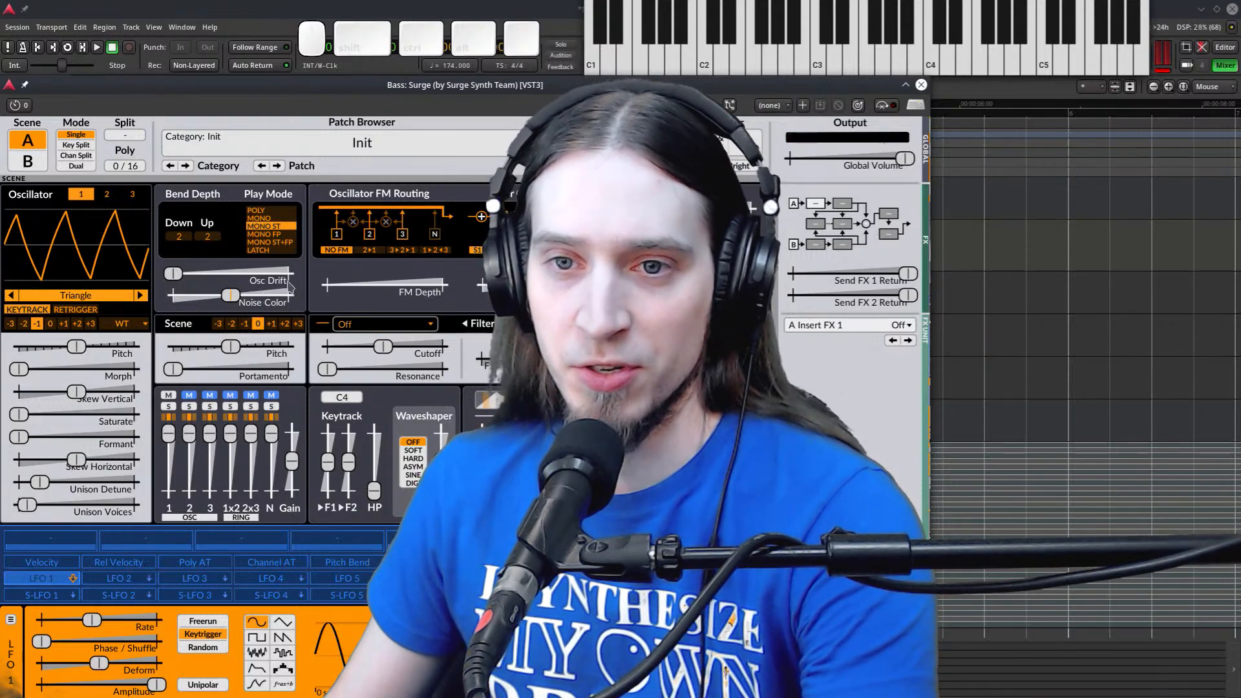
pyautogui.moveTo(173, 374); pyautogui.dragTo(203, 380)
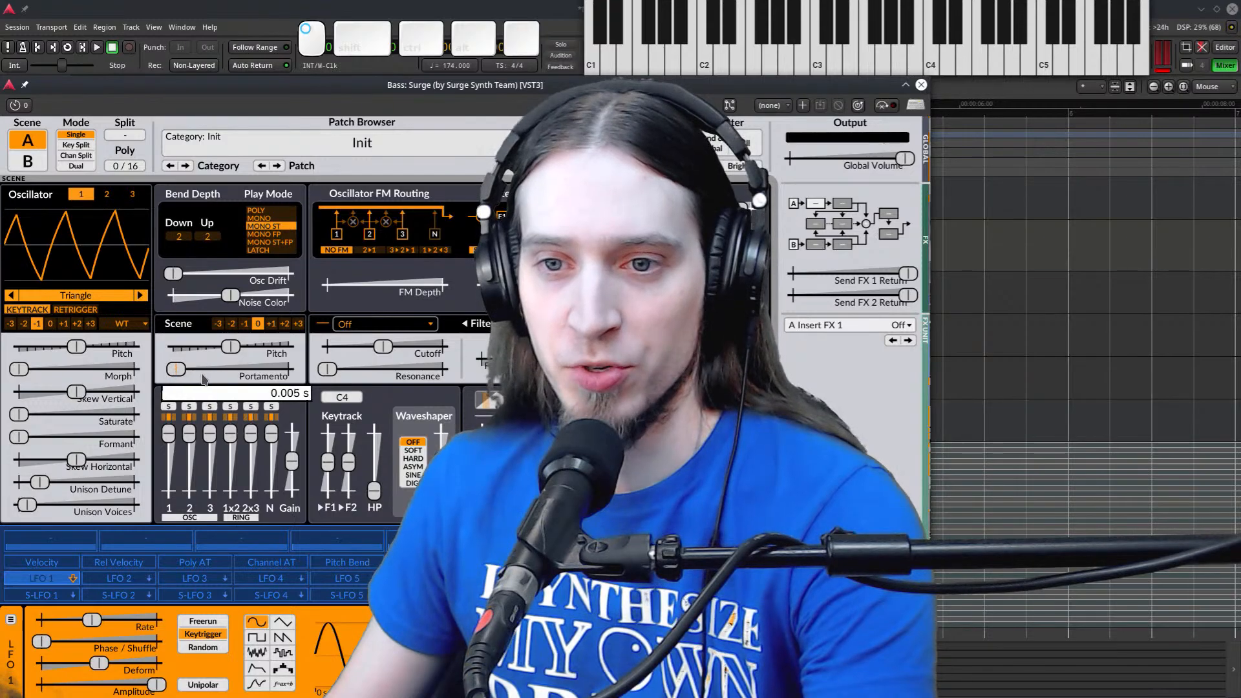
pyautogui.moveTo(278, 378); pyautogui.dragTo(323, 380)
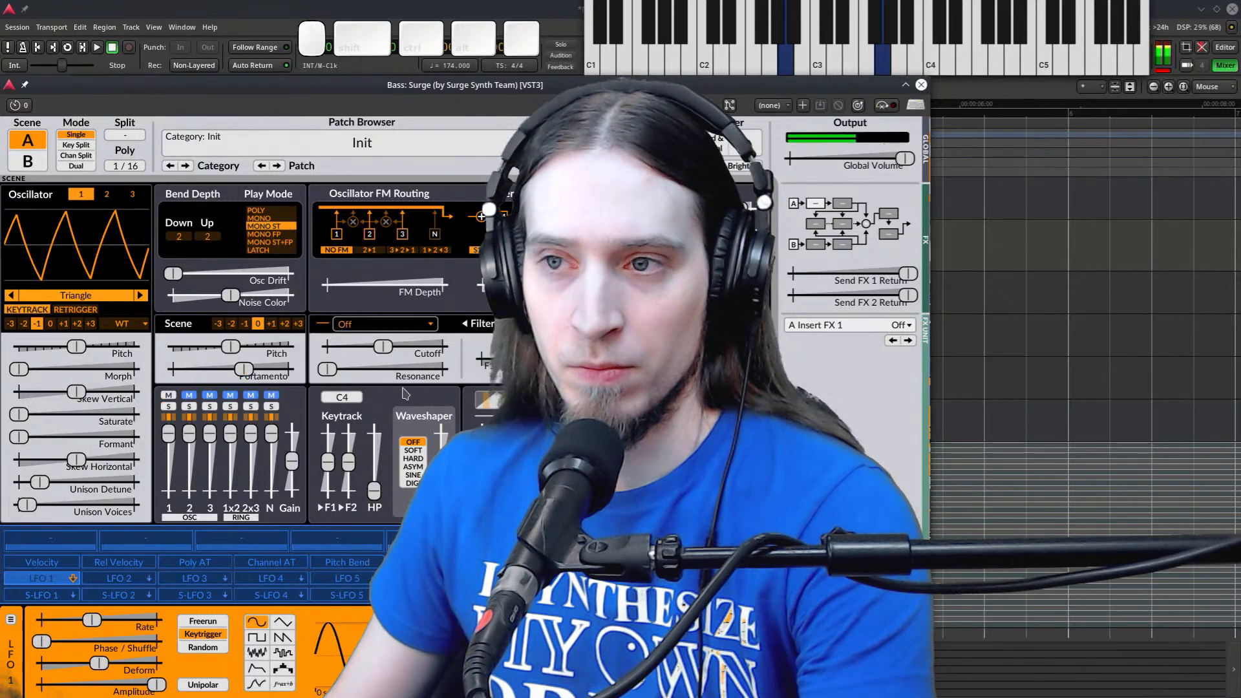
pyautogui.moveTo(247, 375)
pyautogui.mouseDown()
pyautogui.moveTo(195, 375)
pyautogui.moveTo(252, 376)
pyautogui.mouseUp()
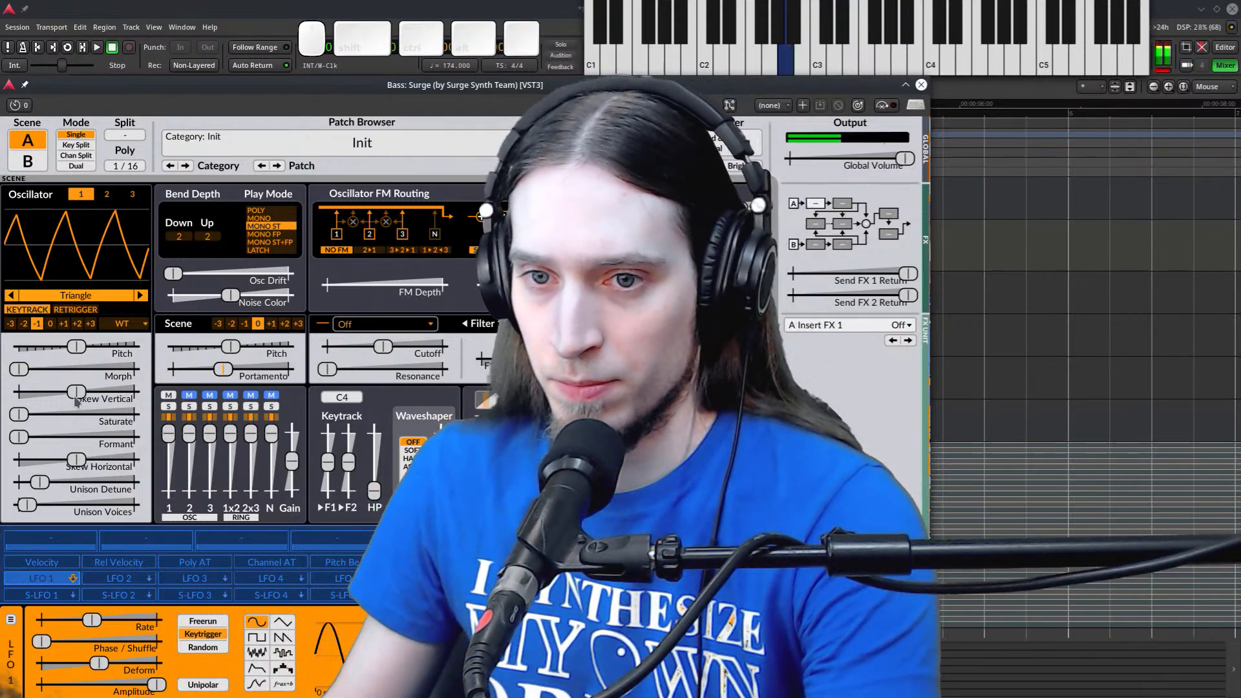
pyautogui.moveTo(225, 372); pyautogui.dragTo(229, 372)
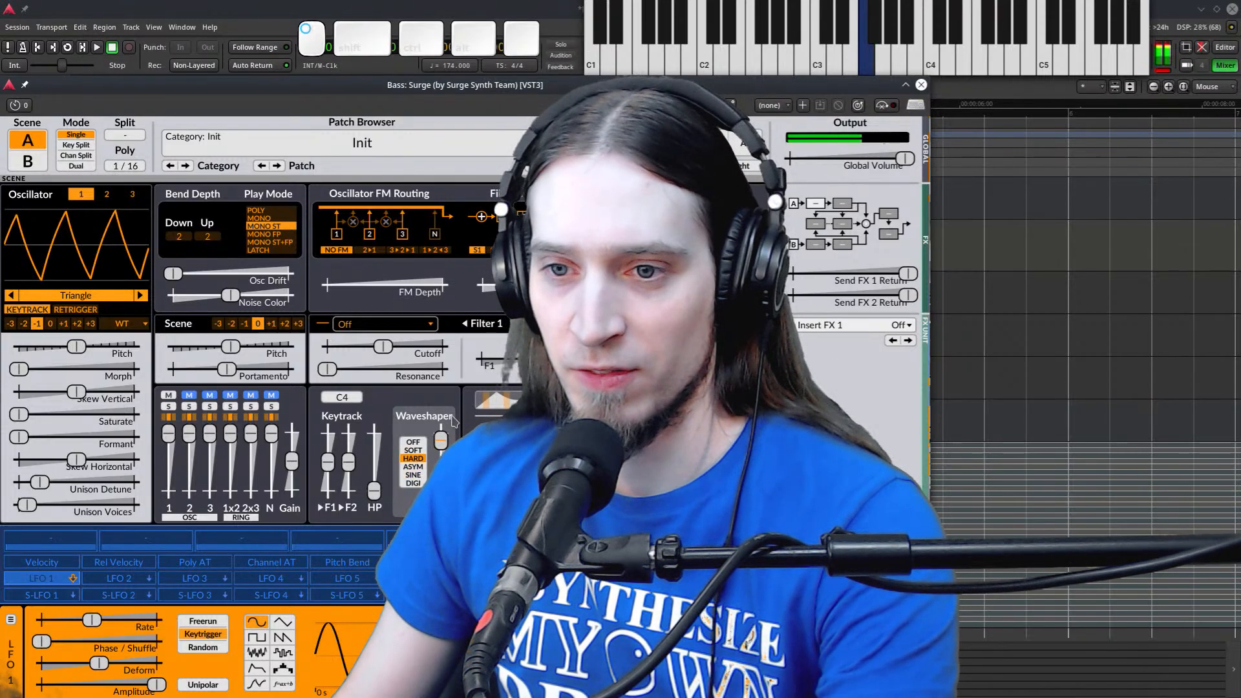
# Set the waveshaper to SOFT and filter 1 to Highpass 12 dB/oct with the cutoff slightly below centre
pyautogui.click(419, 451)
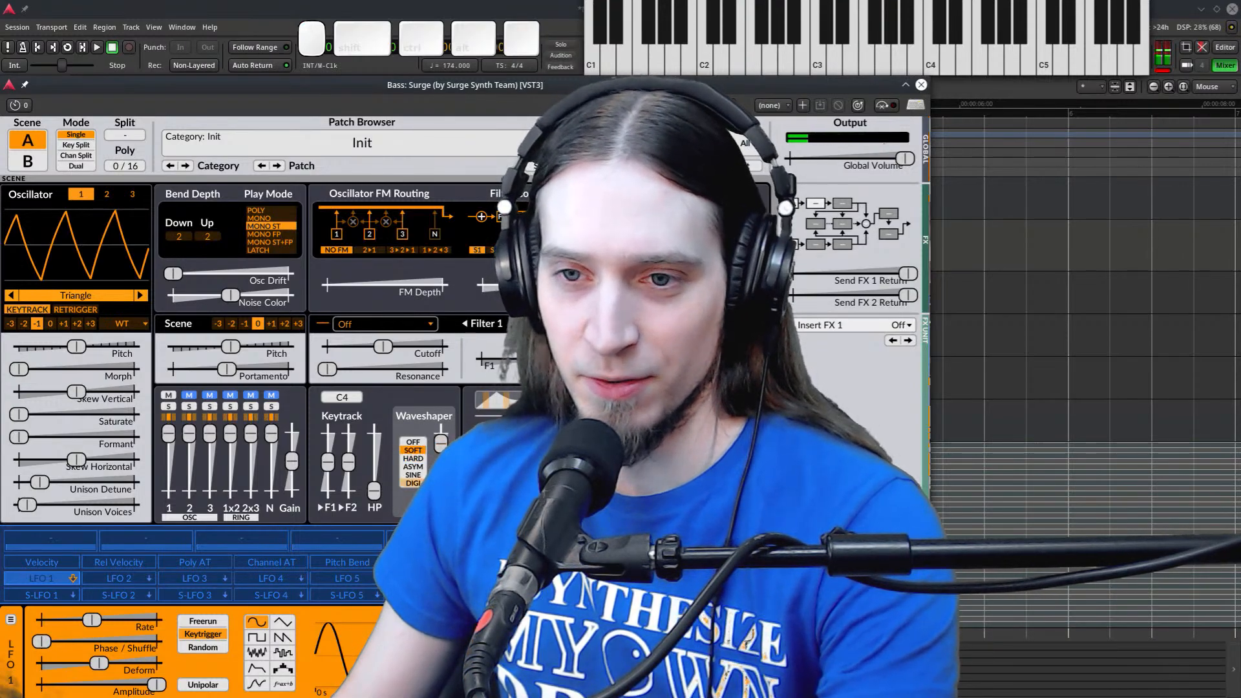
pyautogui.click(380, 325)
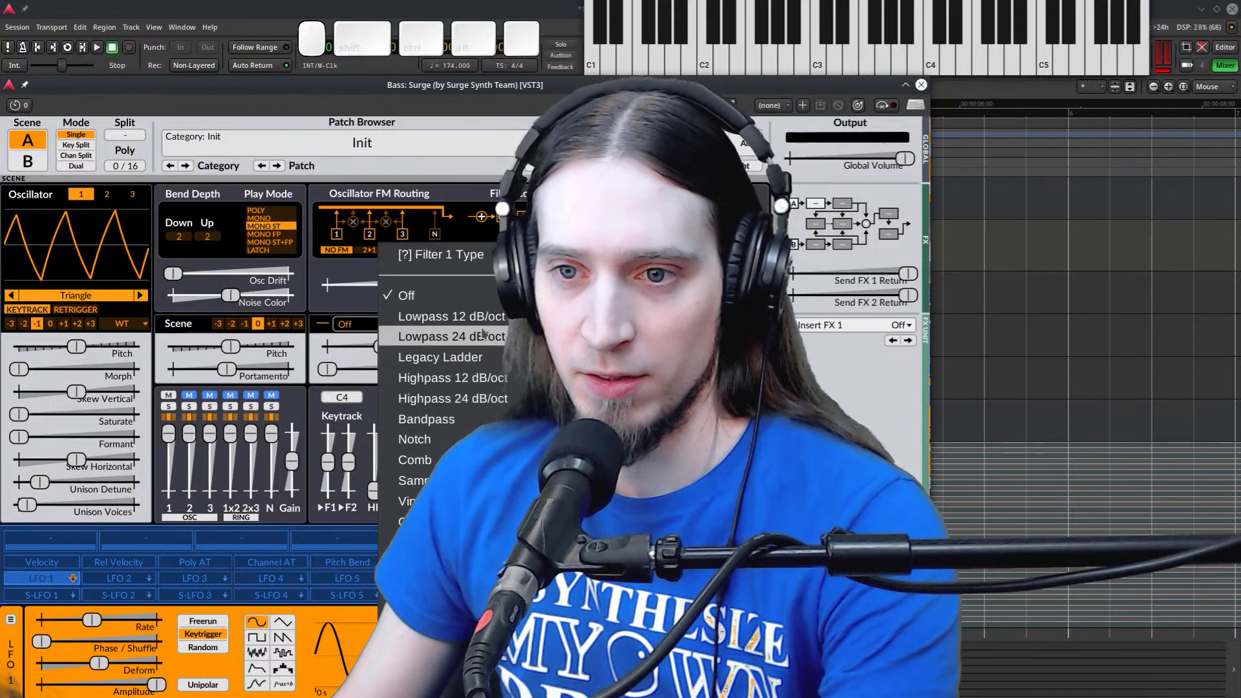
pyautogui.click(498, 380)
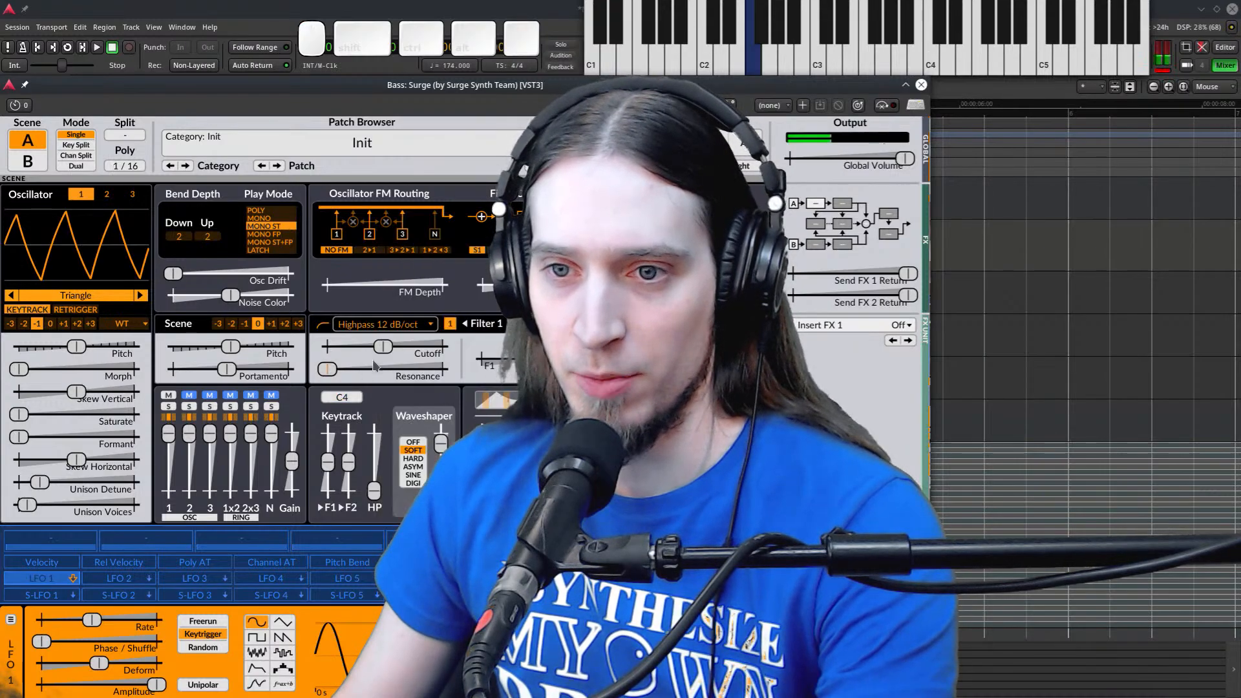
pyautogui.moveTo(353, 354); pyautogui.dragTo(345, 354)
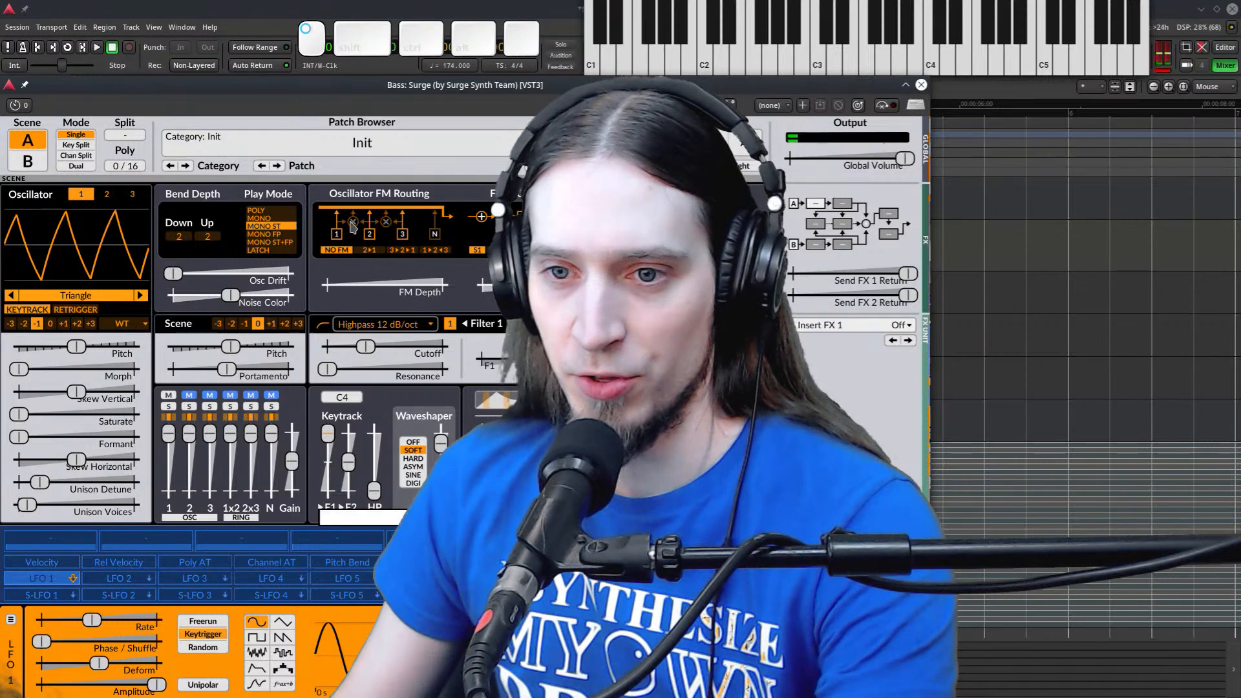
pyautogui.moveTo(366, 348)
pyautogui.mouseDown()
pyautogui.moveTo(409, 368)
pyautogui.moveTo(491, 367)
pyautogui.moveTo(379, 353)
pyautogui.mouseUp()
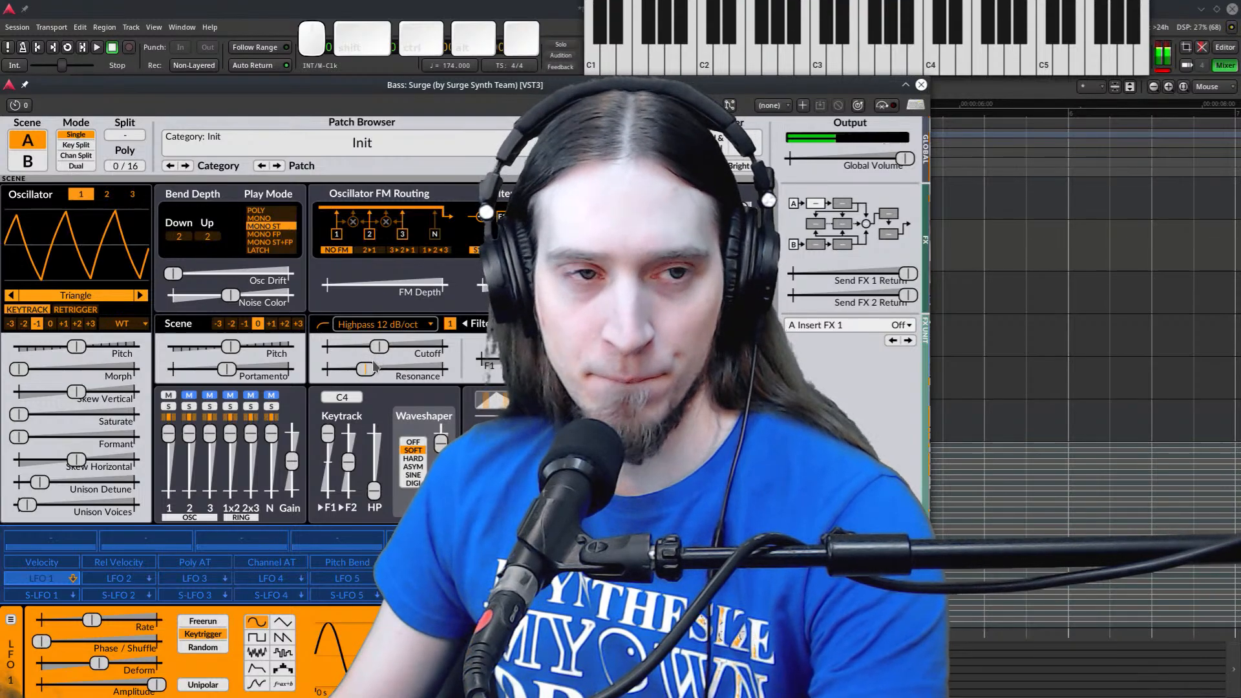
pyautogui.hotkey('alt', 'Tab')
pyautogui.hotkey('alt', 'Tab')
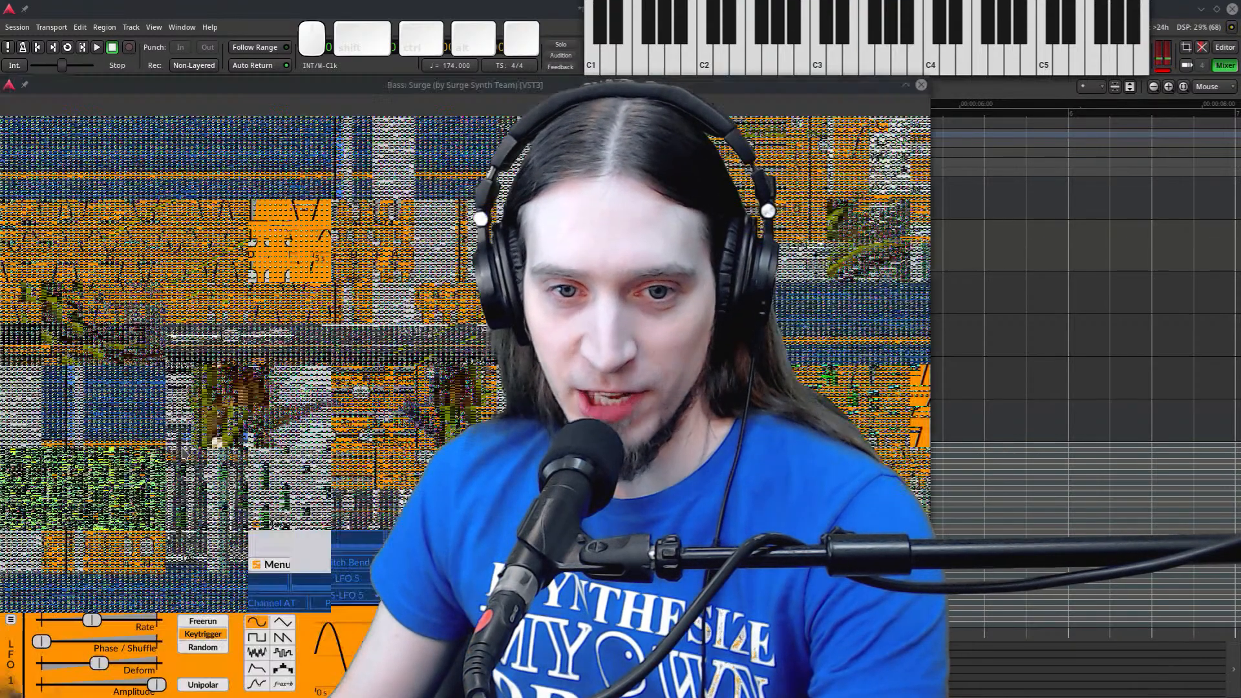
pyautogui.hotkey('alt', 'Tab')
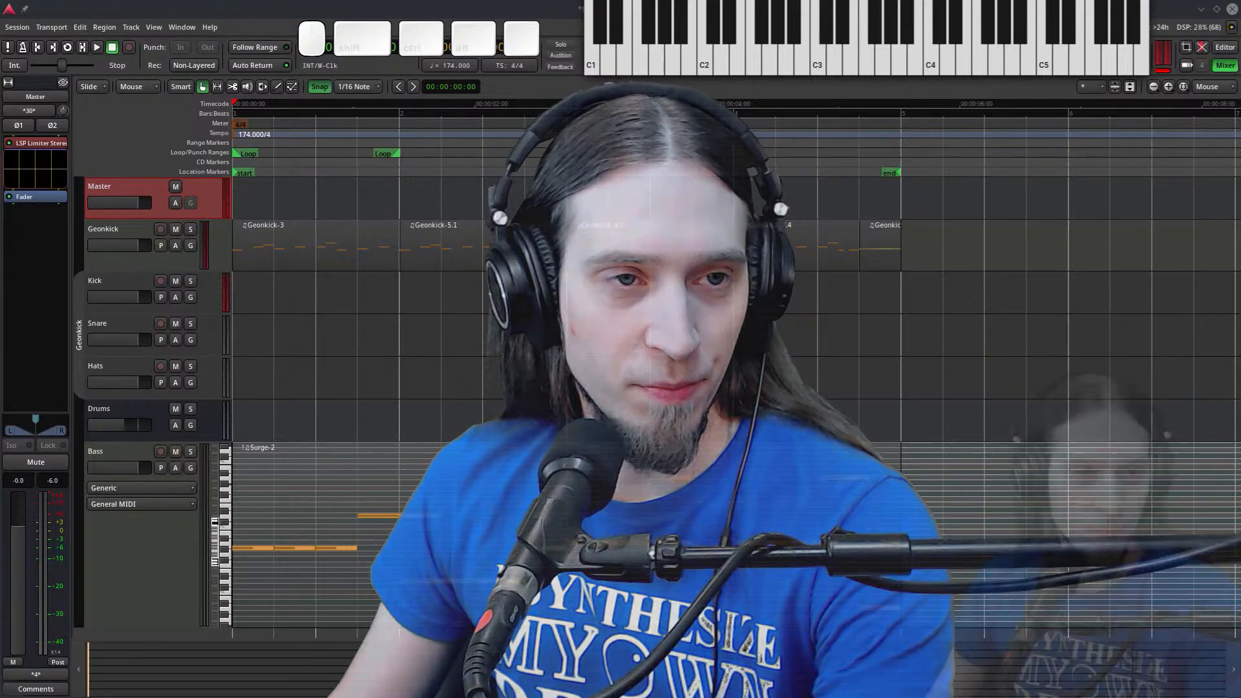
pyautogui.hotkey('alt', 'Tab')
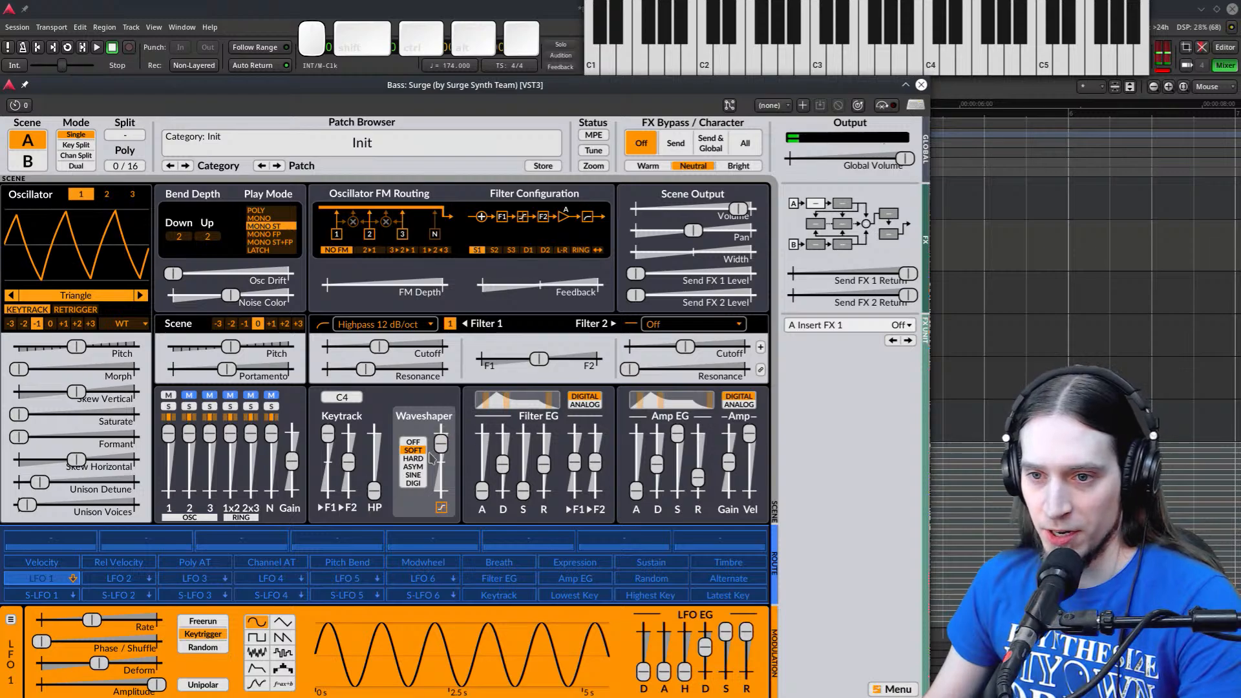
# Raise the waveshaper drive to maximum, set the mixer gain to about 9.70 dB and lower the scene volume to about -14 dB
pyautogui.moveTo(442, 444)
pyautogui.mouseDown()
pyautogui.moveTo(451, 415)
pyautogui.moveTo(443, 433)
pyautogui.mouseUp()
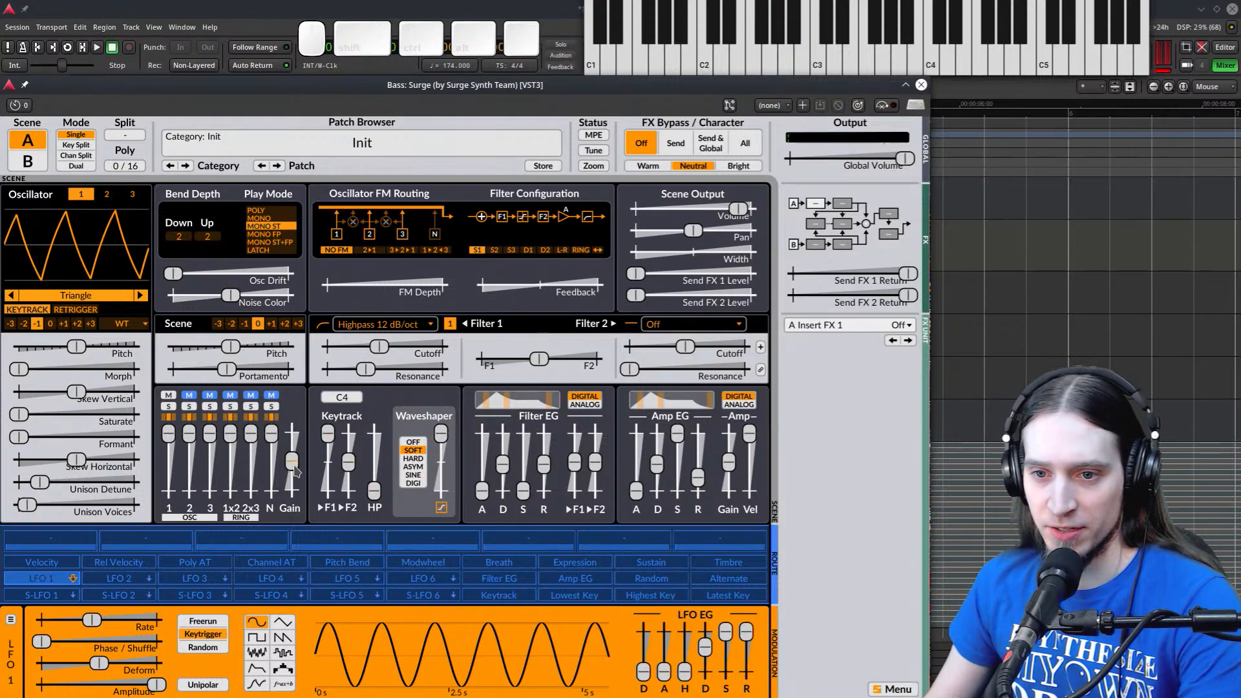
pyautogui.moveTo(294, 466); pyautogui.dragTo(290, 464)
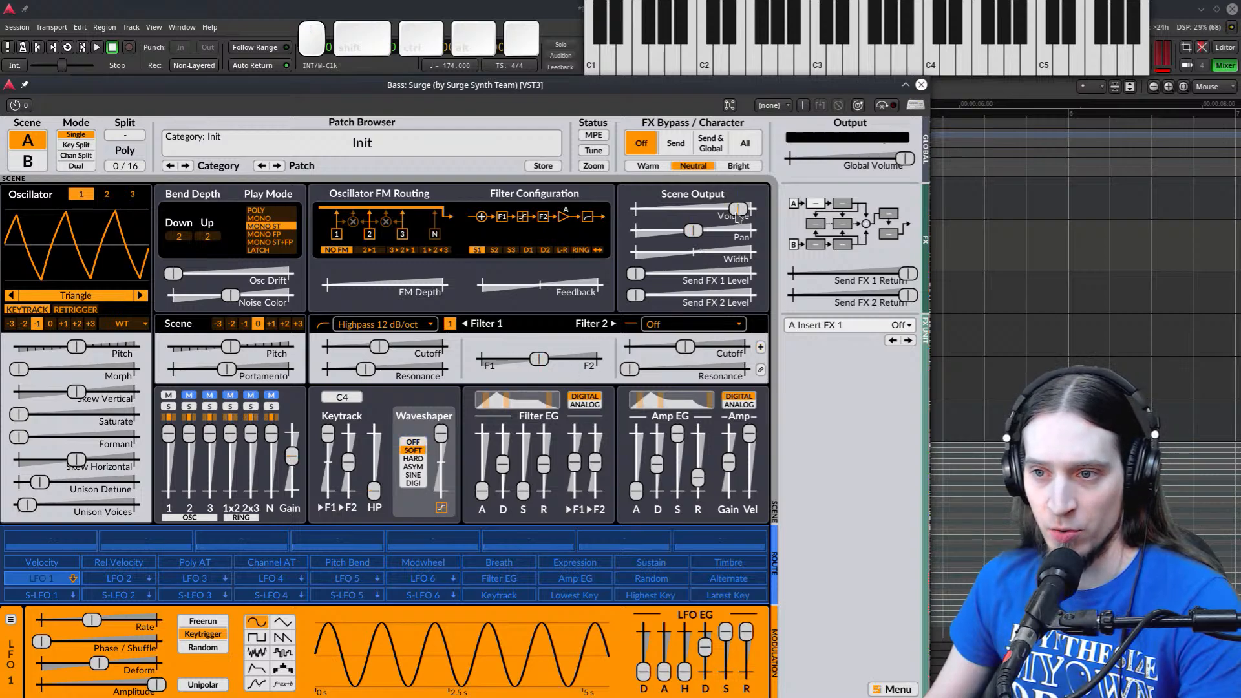
pyautogui.moveTo(737, 218); pyautogui.dragTo(678, 211)
pyautogui.moveTo(295, 461)
pyautogui.mouseDown()
pyautogui.moveTo(312, 409)
pyautogui.moveTo(294, 463)
pyautogui.mouseUp()
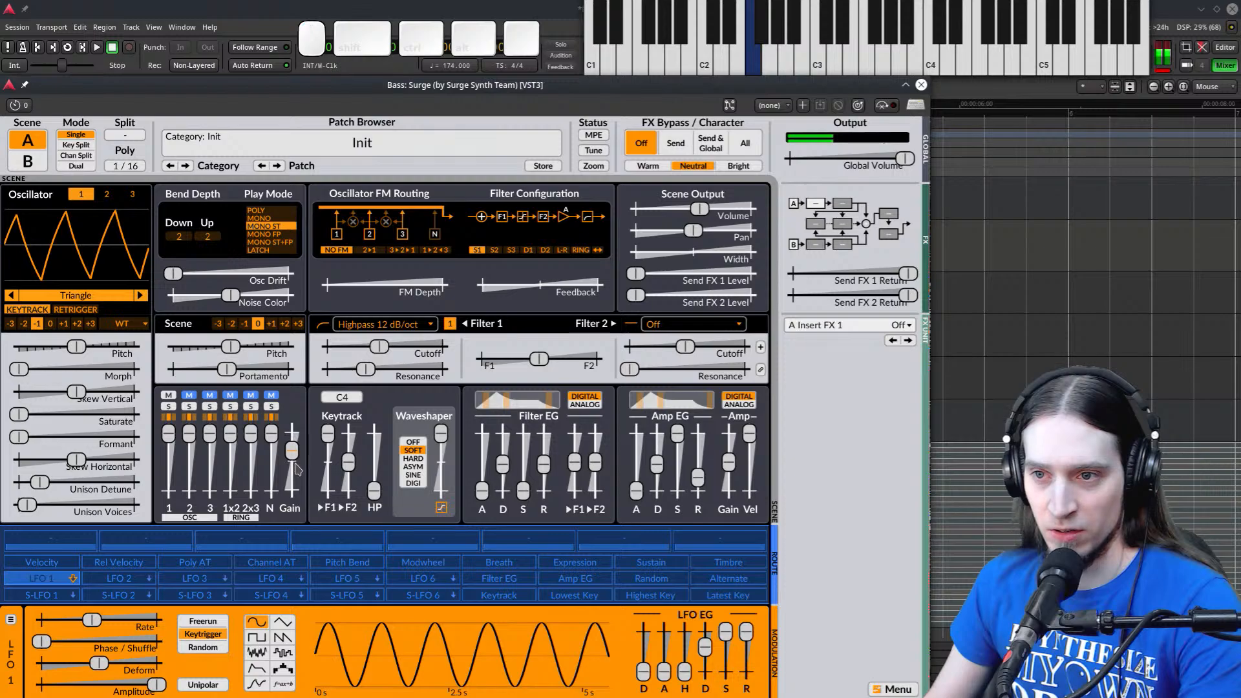
pyautogui.click(731, 214)
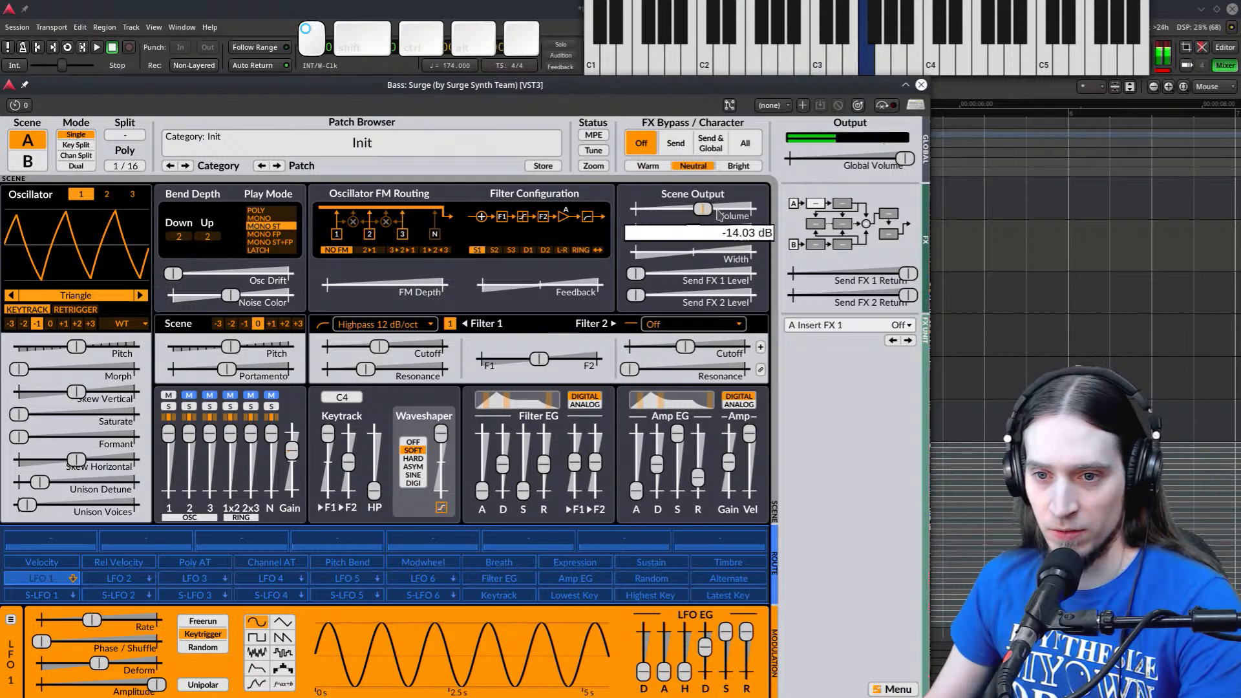
pyautogui.moveTo(719, 215); pyautogui.dragTo(722, 215)
pyautogui.moveTo(292, 451); pyautogui.dragTo(290, 461)
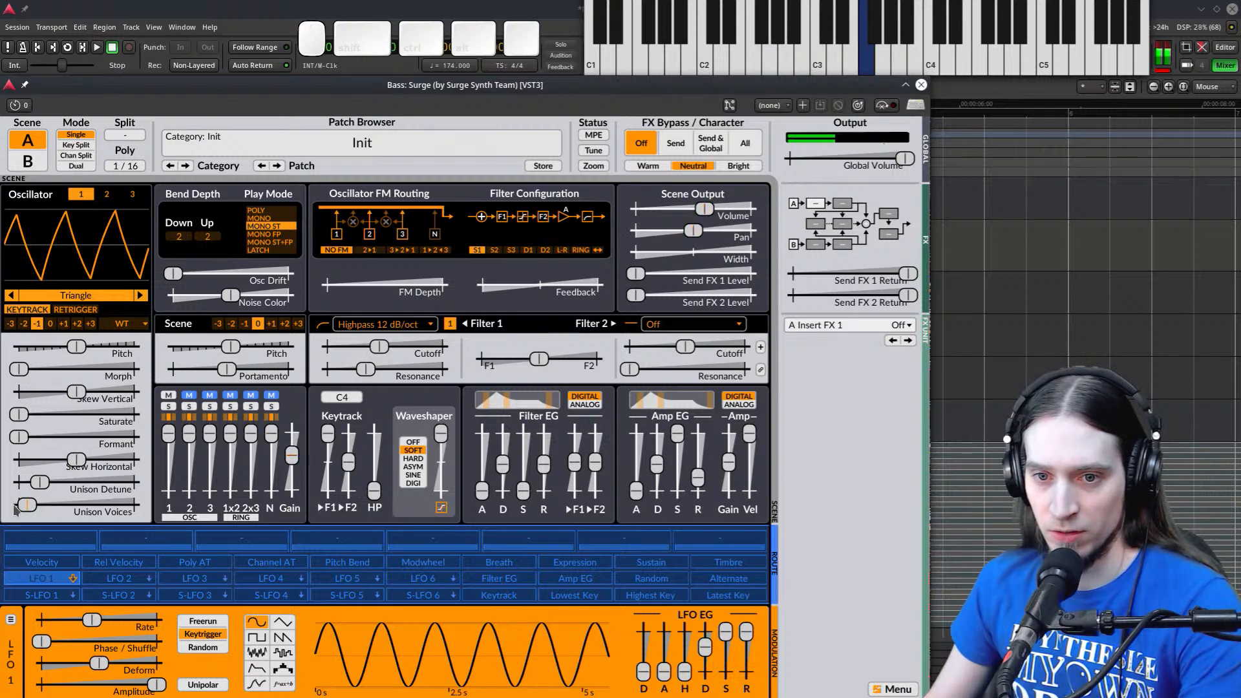
# Fine-tune oscillator 1's unison detune and filter 1's cutoff, raising each very slightly
pyautogui.moveTo(46, 488)
pyautogui.mouseDown()
pyautogui.moveTo(70, 489)
pyautogui.moveTo(32, 491)
pyautogui.mouseUp()
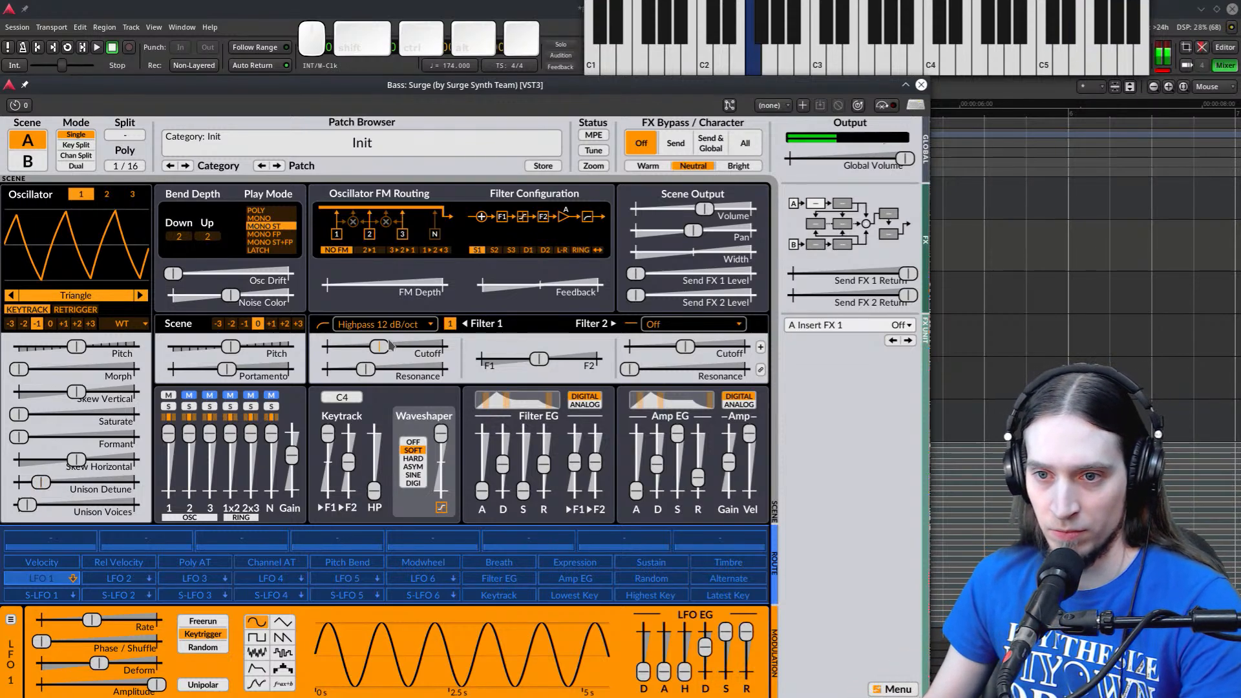
pyautogui.moveTo(390, 345); pyautogui.dragTo(359, 360)
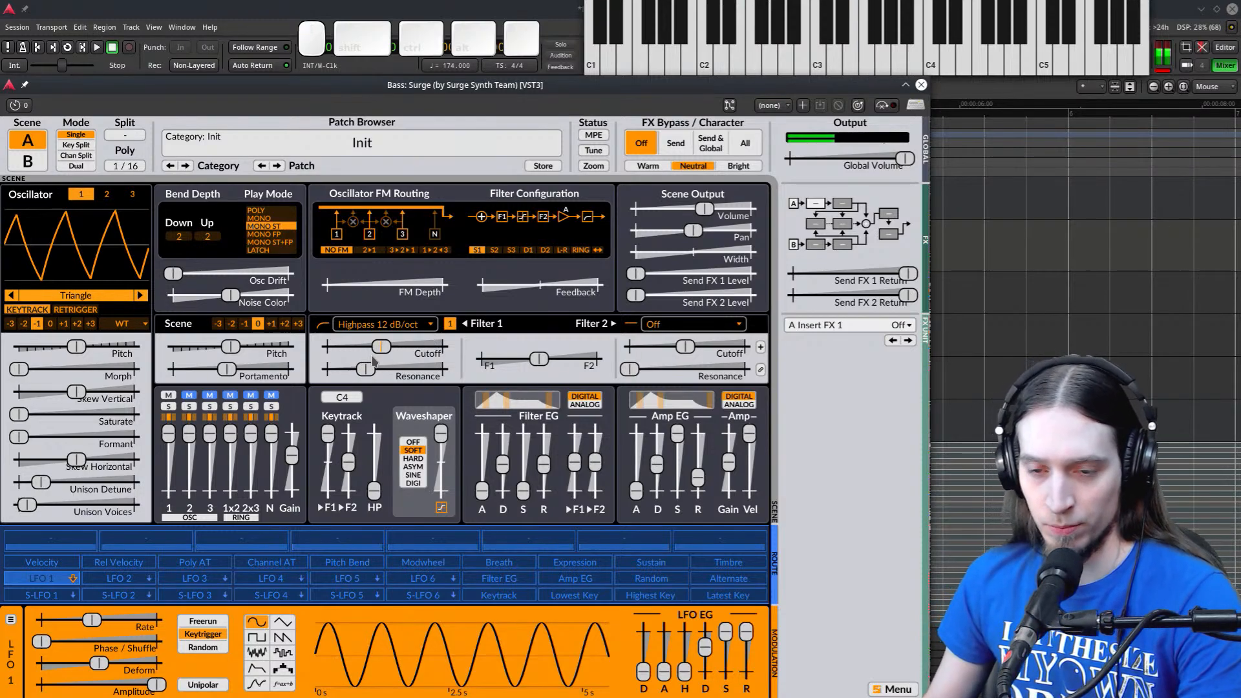
pyautogui.click(296, 464)
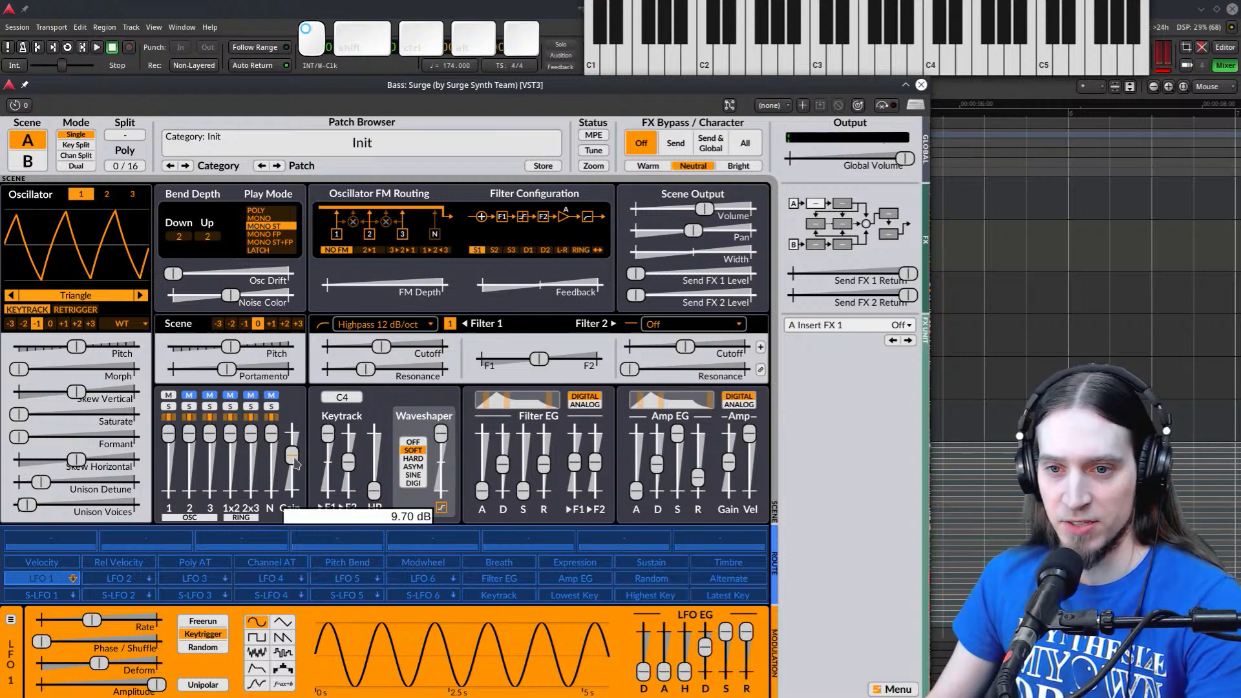
pyautogui.click(443, 438)
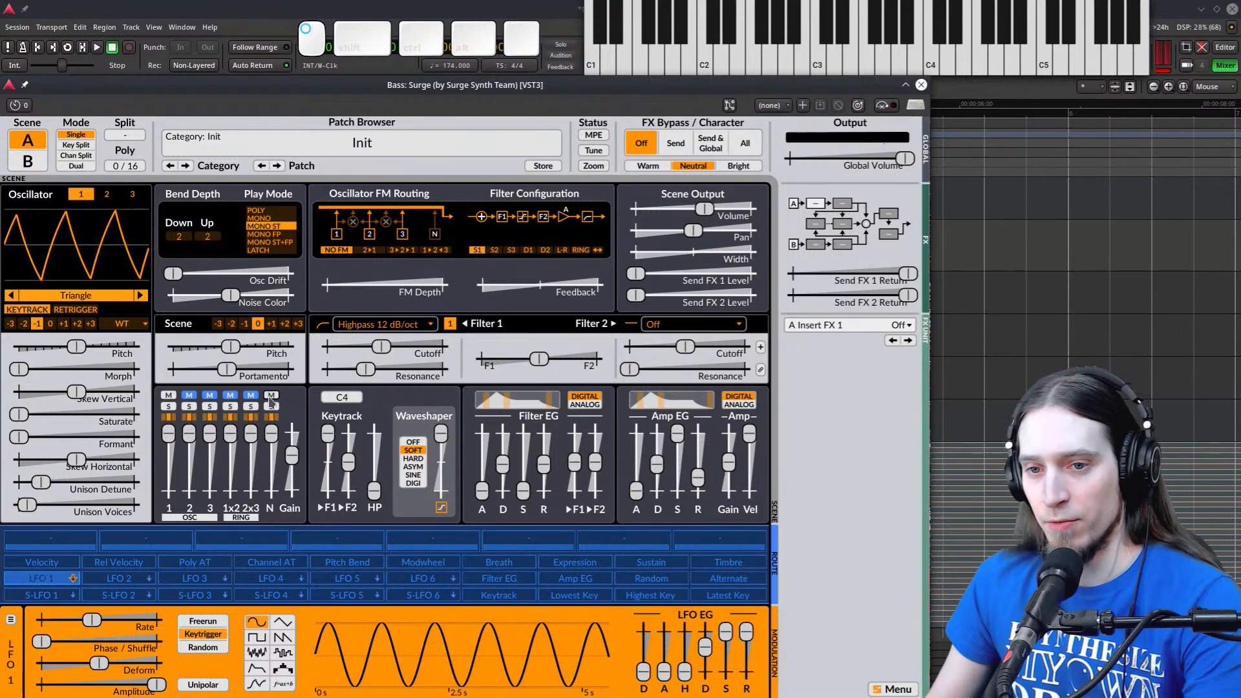
# Unmute the noise source, lower its level to near the minimum and shift the noise color moderately below centre
pyautogui.click(274, 436)
pyautogui.moveTo(270, 467)
pyautogui.mouseDown()
pyautogui.moveTo(268, 640)
pyautogui.moveTo(270, 481)
pyautogui.mouseUp()
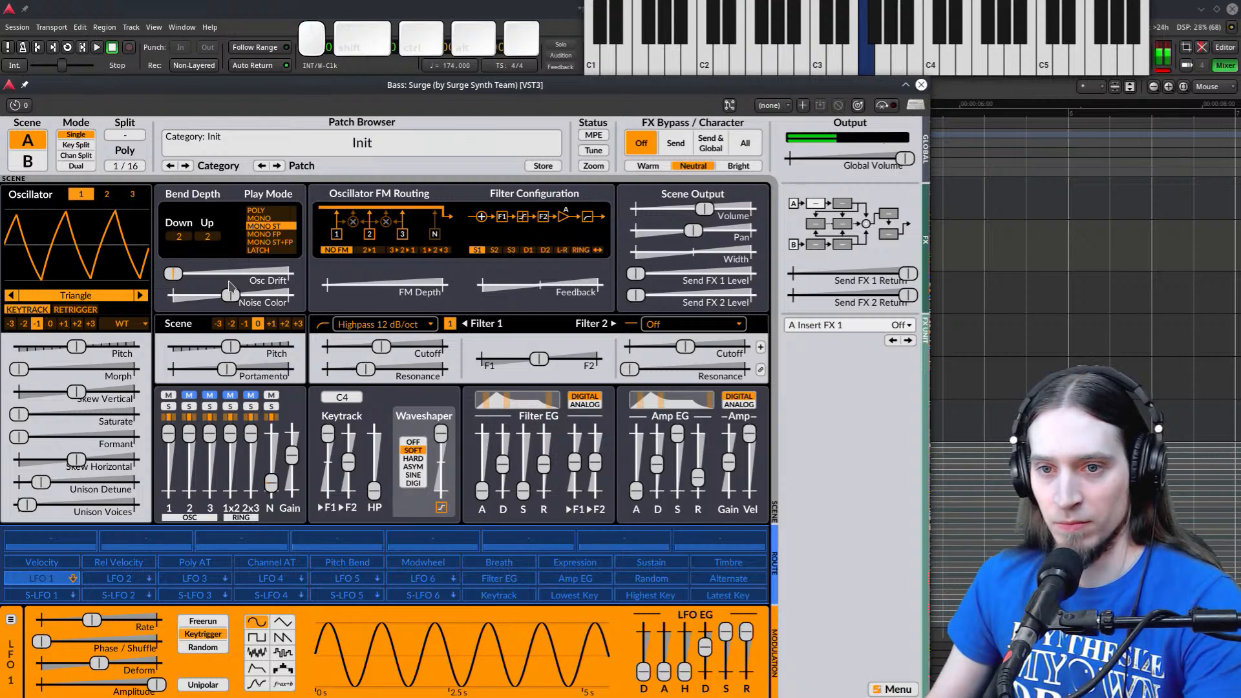
pyautogui.moveTo(231, 296); pyautogui.dragTo(192, 305)
pyautogui.moveTo(272, 484); pyautogui.dragTo(267, 482)
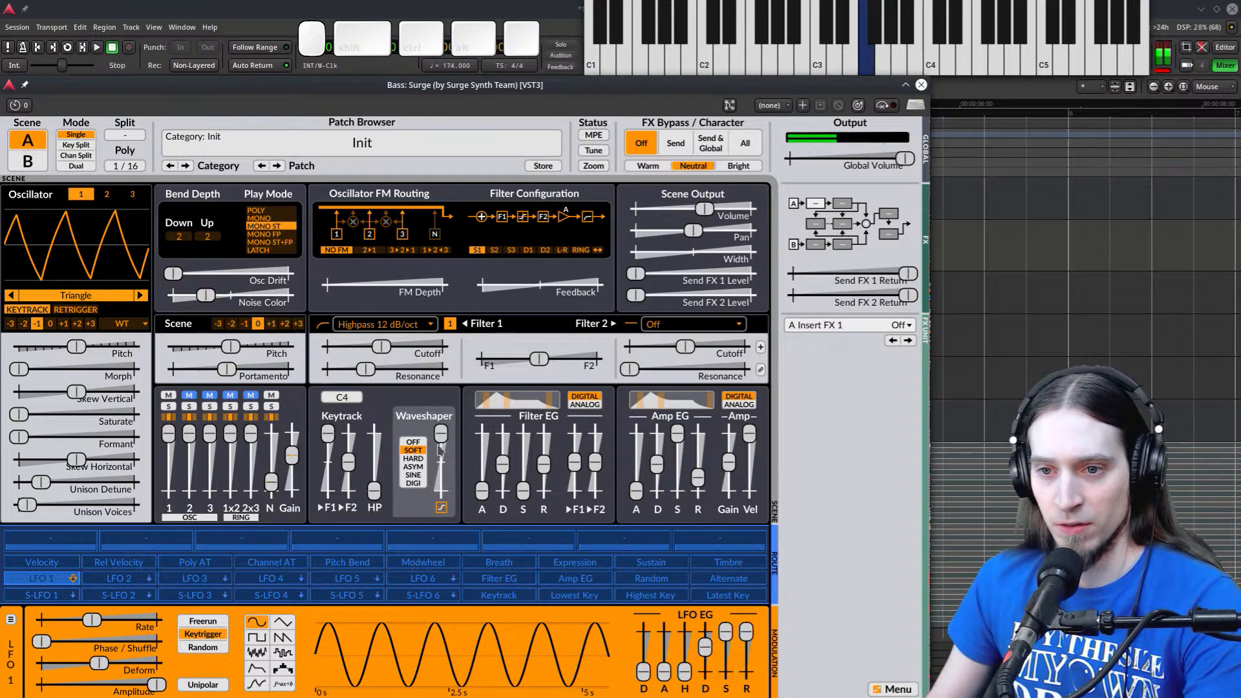
# Rebalance the waveshaper drive against the mixer gain, leaving the gain at about 13.6 dB and the drive just below maximum
pyautogui.moveTo(441, 434); pyautogui.dragTo(439, 403)
pyautogui.moveTo(291, 457); pyautogui.dragTo(291, 442)
pyautogui.moveTo(441, 434); pyautogui.dragTo(441, 449)
pyautogui.moveTo(291, 459); pyautogui.dragTo(289, 469)
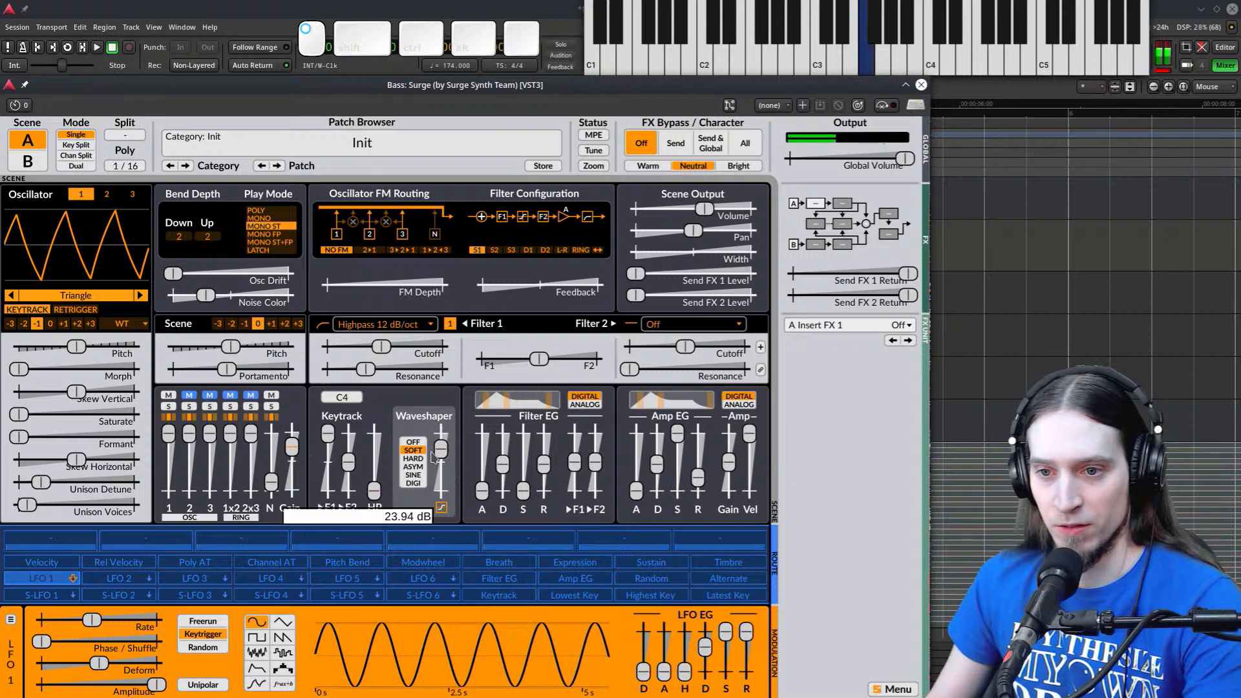
pyautogui.moveTo(434, 455); pyautogui.dragTo(433, 489)
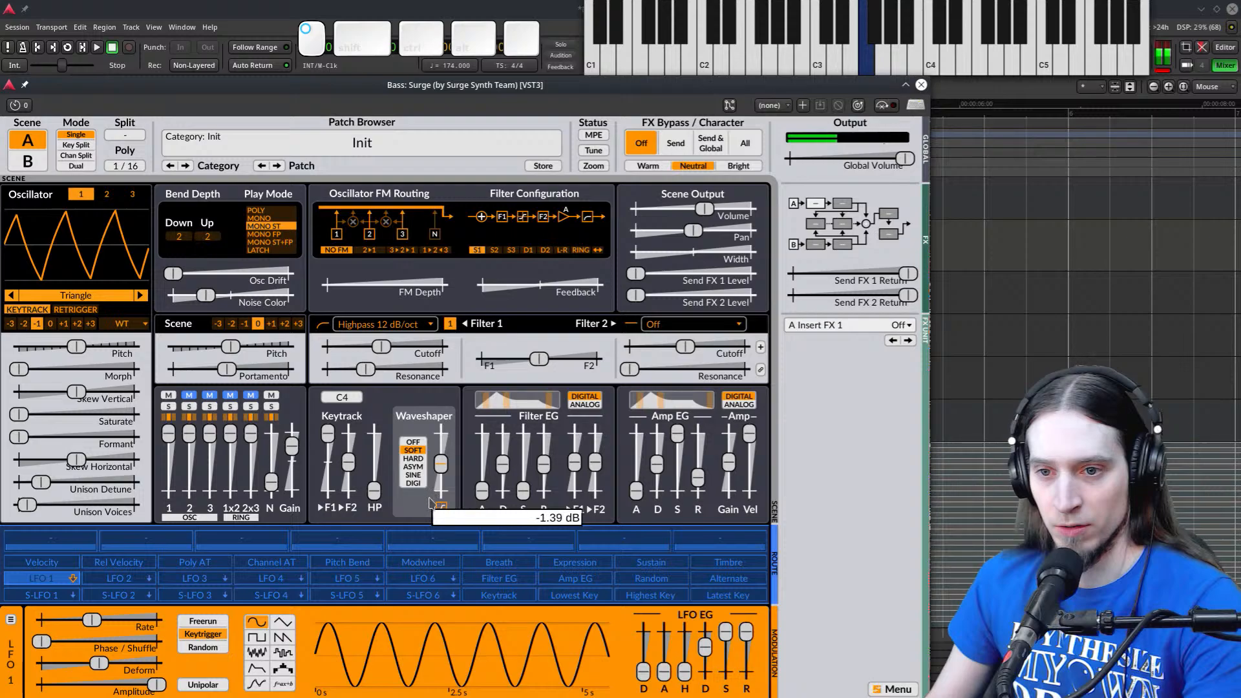
pyautogui.moveTo(290, 457); pyautogui.dragTo(291, 465)
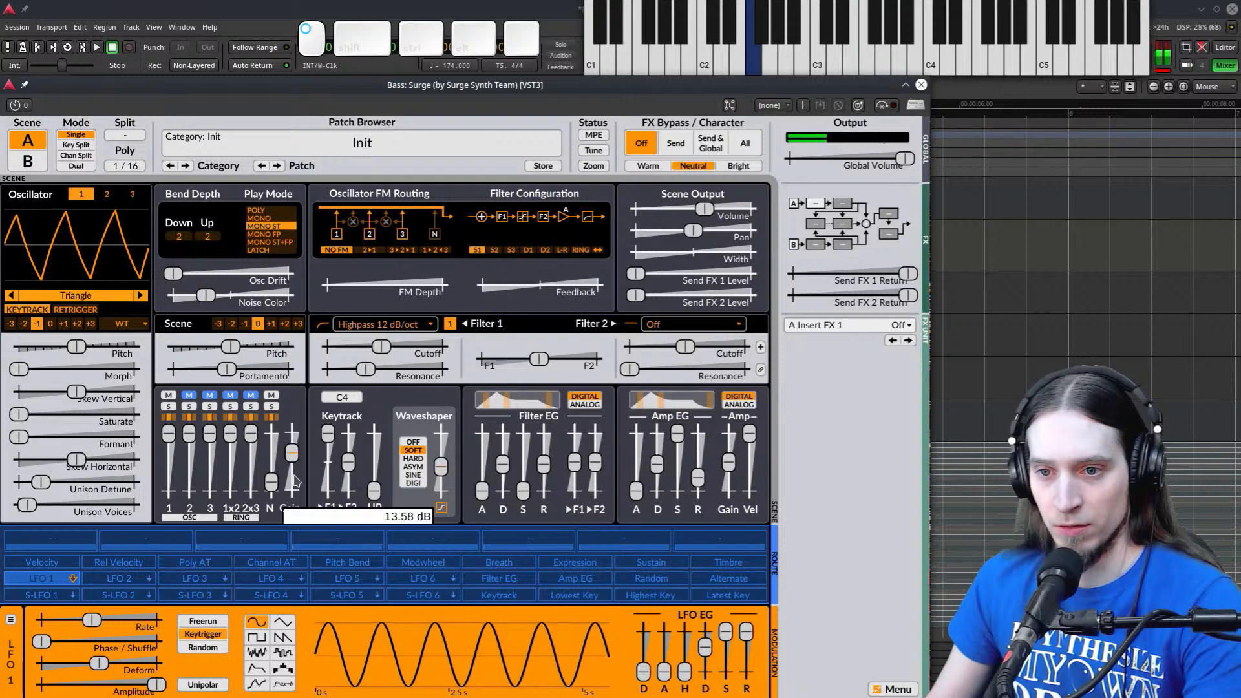
pyautogui.moveTo(441, 466); pyautogui.dragTo(457, 382)
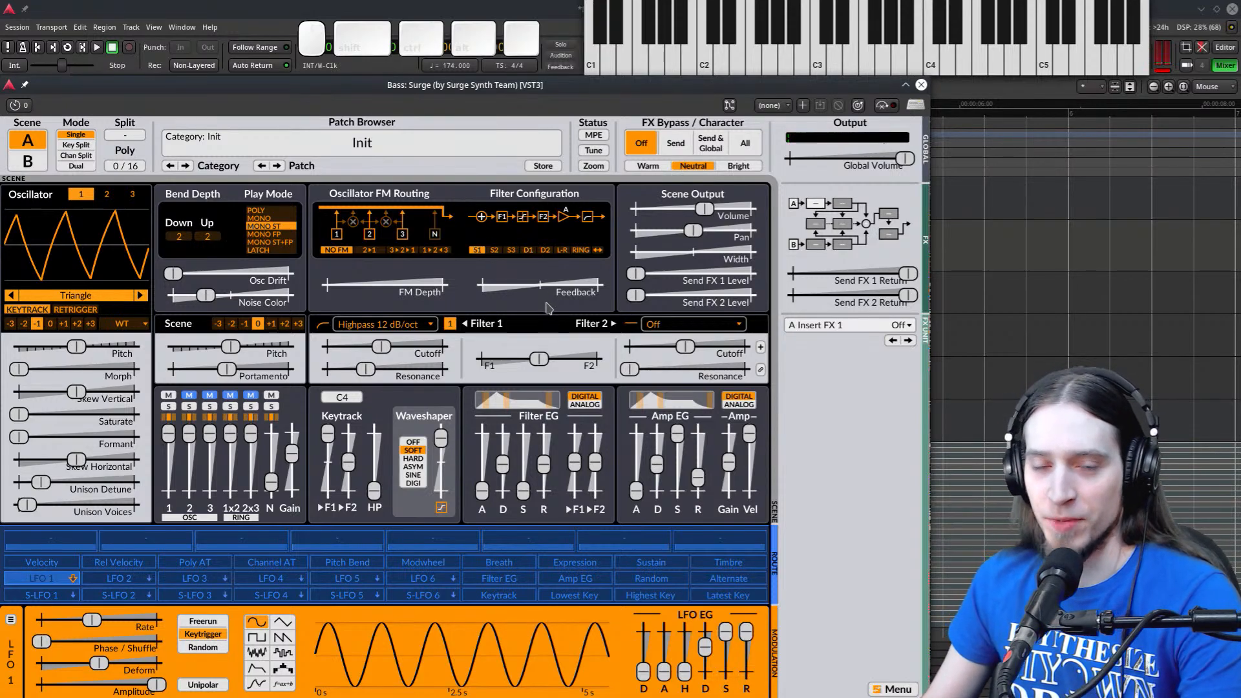
# Set filter 2 to Notch and raise its cutoff to about three quarters of the range
pyautogui.click(689, 330)
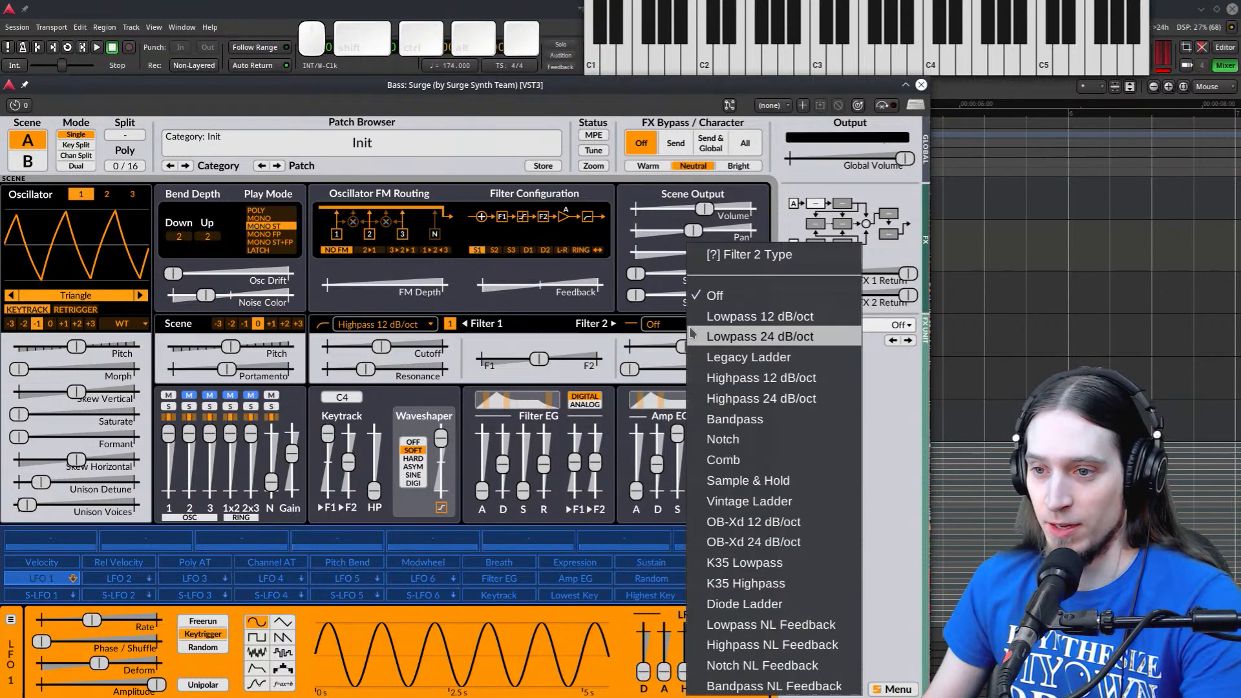
pyautogui.click(746, 441)
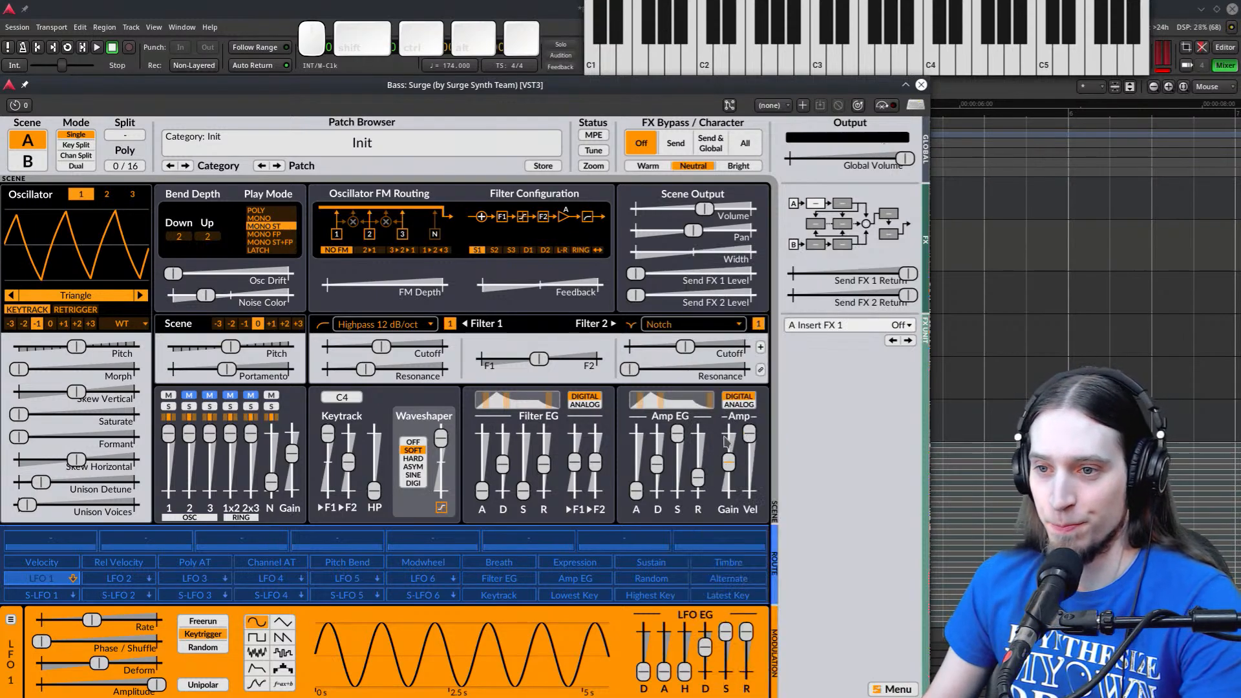
pyautogui.moveTo(686, 347); pyautogui.dragTo(743, 365)
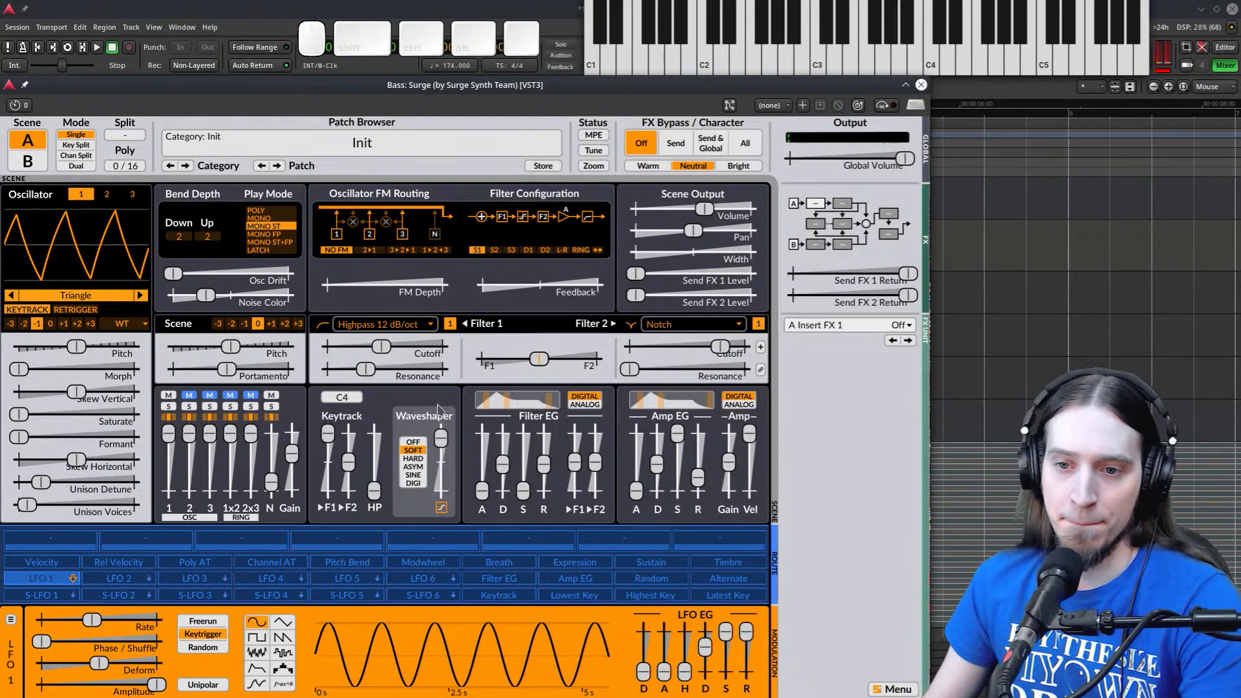
# Modulate filter 2's cutoff with LFO 1 up to the maximum and lower the base cutoff to slightly above centre
pyautogui.click(35, 581)
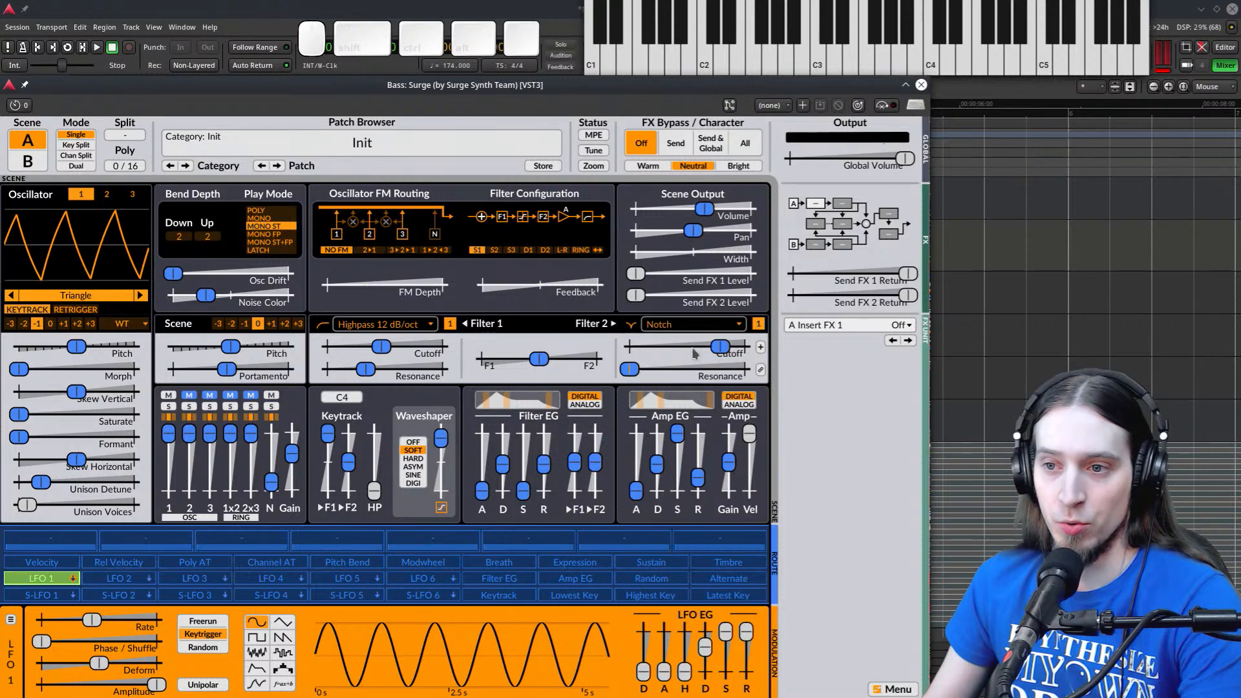
pyautogui.moveTo(719, 351); pyautogui.dragTo(808, 350)
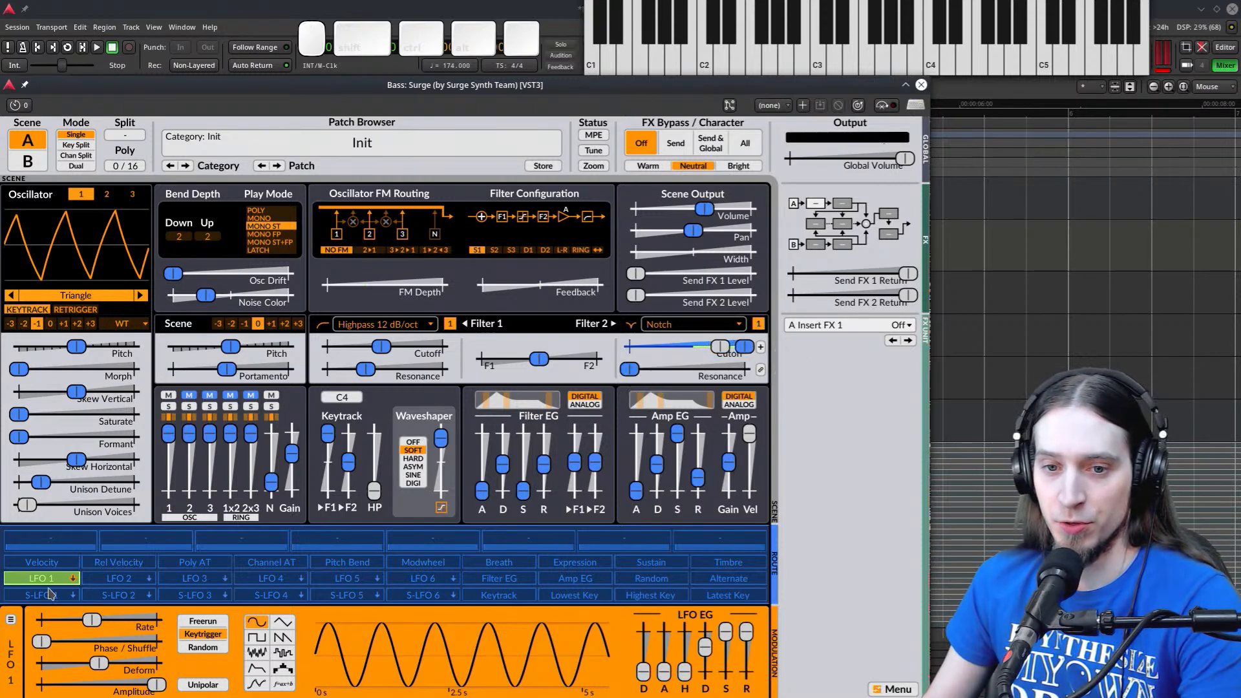
pyautogui.click(47, 580)
pyautogui.moveTo(722, 350); pyautogui.dragTo(638, 369)
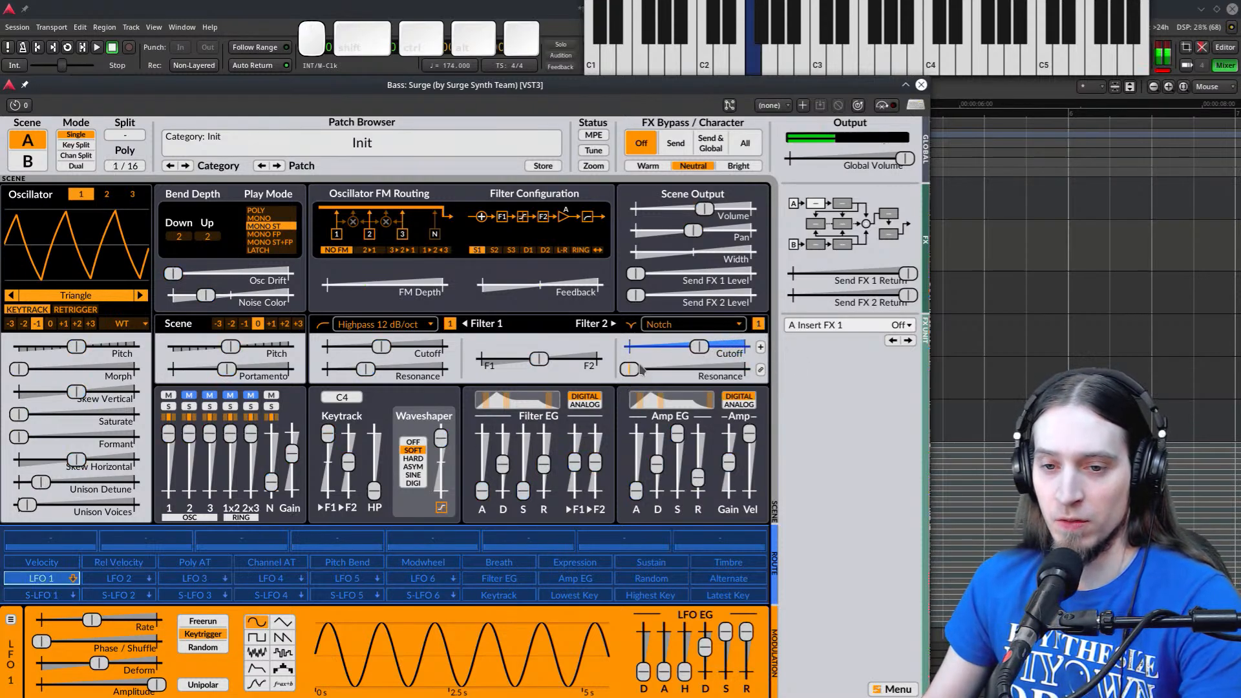
# Switch filter 2's Notch to subtype 3 and raise its resonance to just below the middle of the range
pyautogui.click(759, 325)
pyautogui.click(759, 326)
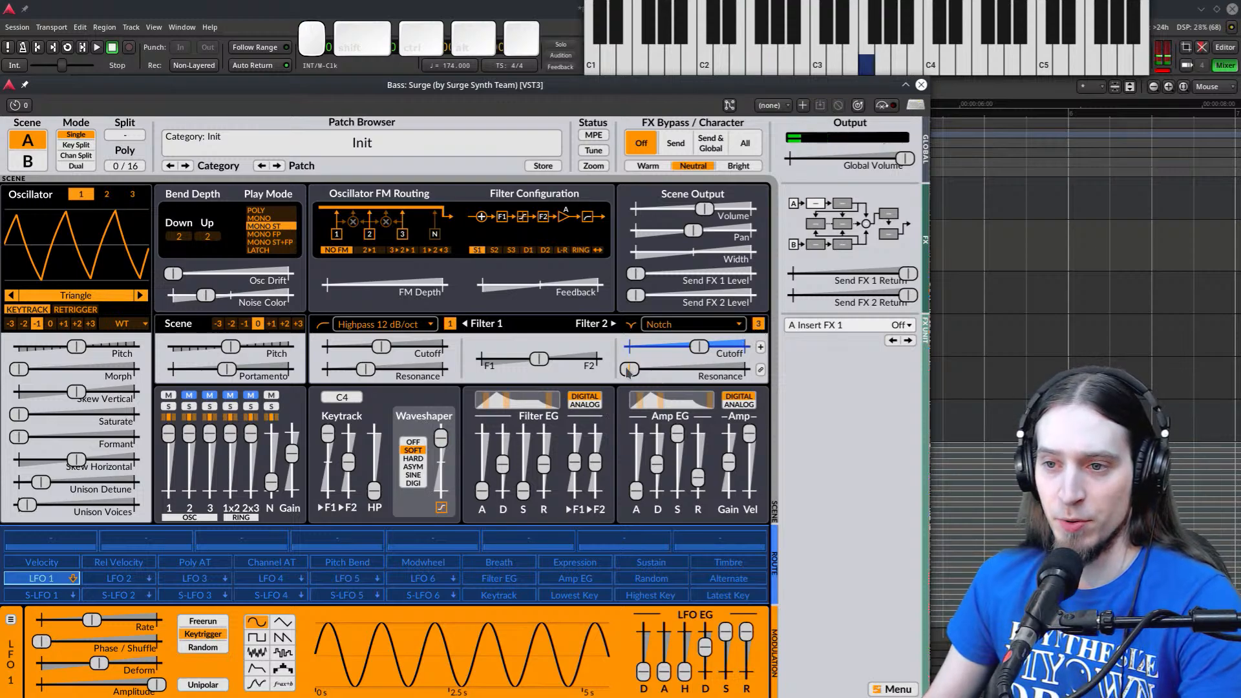
pyautogui.moveTo(630, 370); pyautogui.dragTo(675, 369)
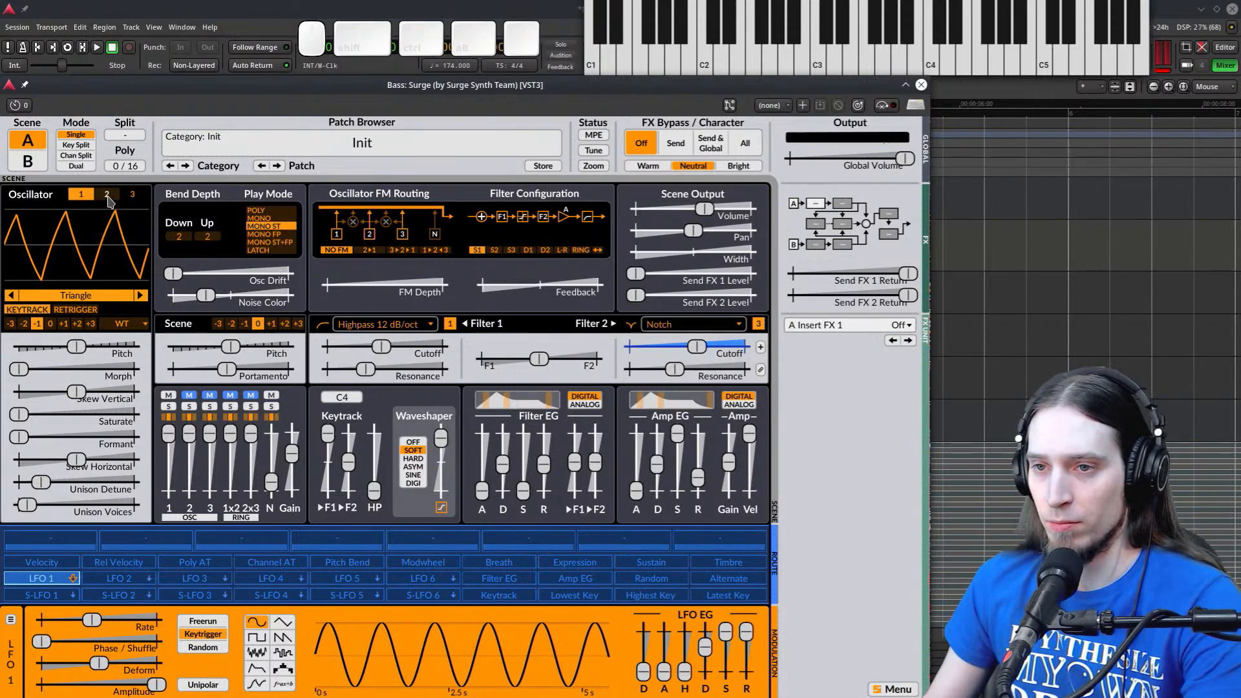
# Load the Flanger effect with its Init preset into A Insert FX 1 and raise its mix slightly
pyautogui.click(819, 208)
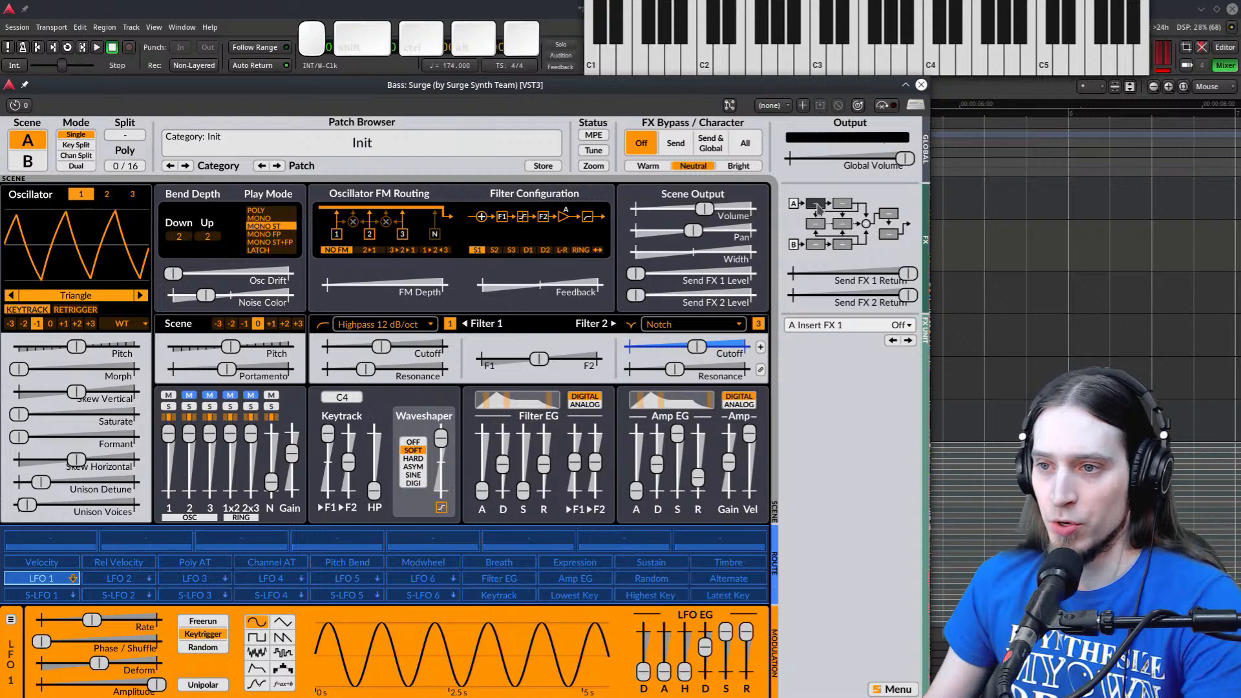
pyautogui.click(813, 324)
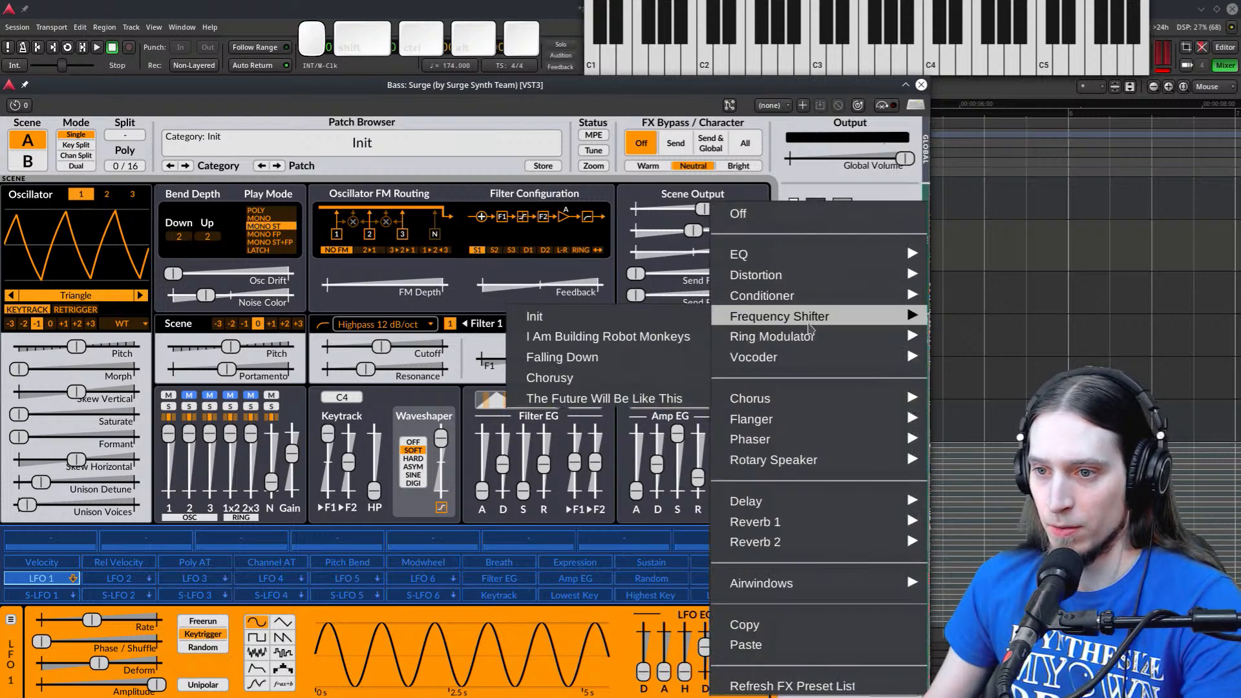
pyautogui.moveTo(784, 421)
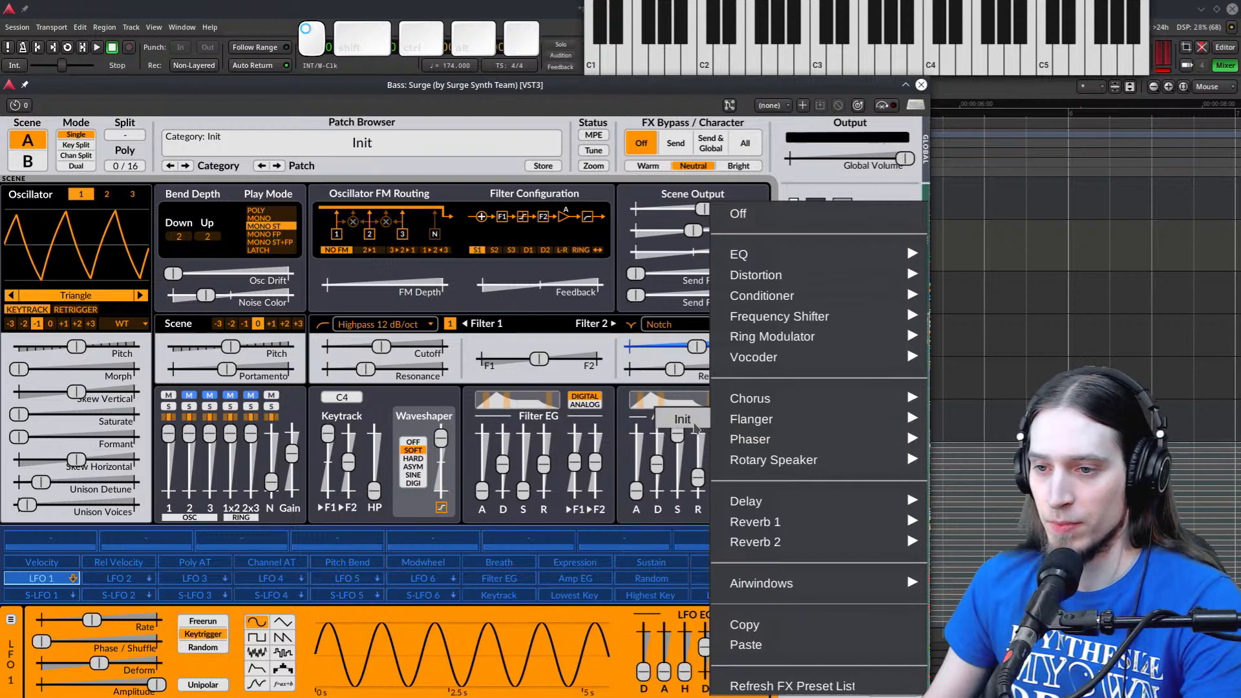
pyautogui.click(697, 425)
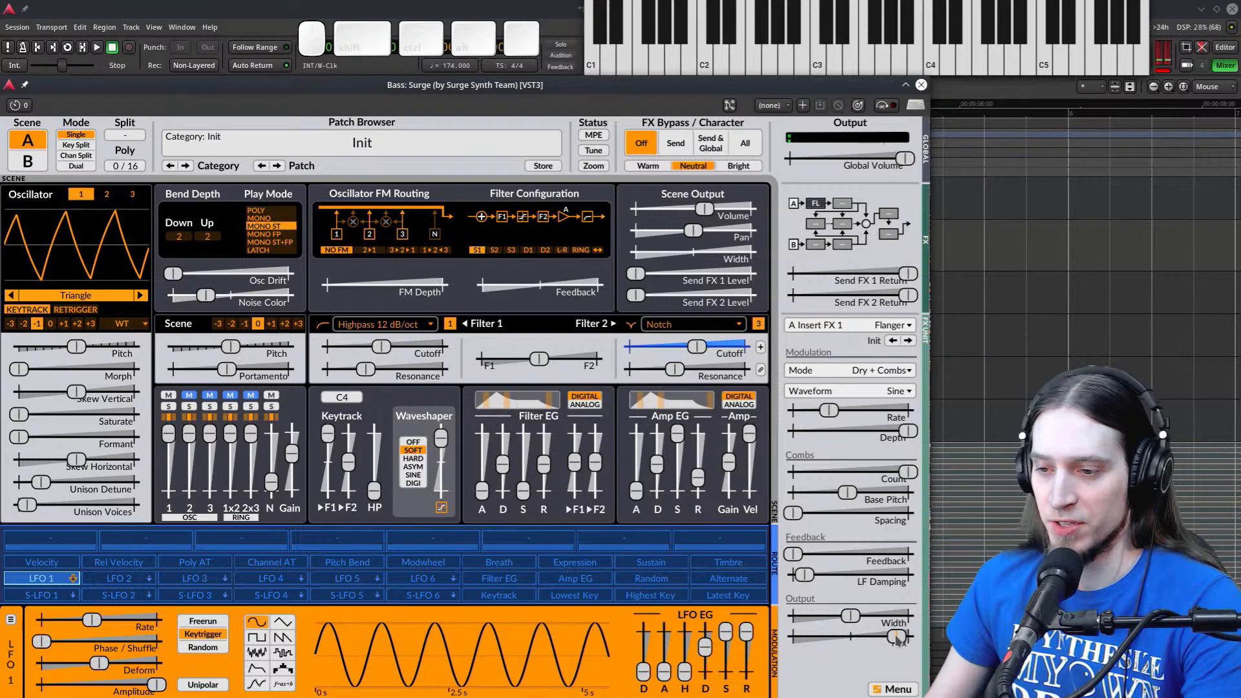
pyautogui.moveTo(898, 638); pyautogui.dragTo(903, 637)
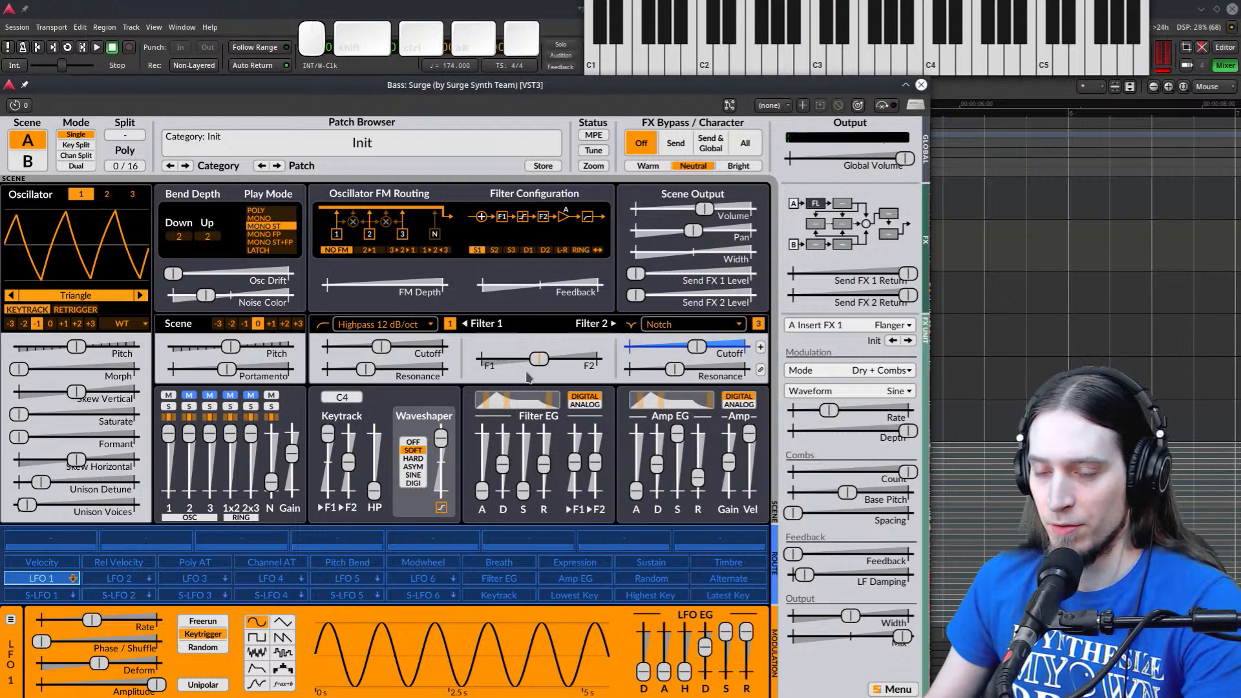
# Set the flanger's rate to mid-range, feedback near maximum and mix just above centre, comparing the filter balance fully at F1 with its centre position
pyautogui.moveTo(539, 358); pyautogui.dragTo(482, 359)
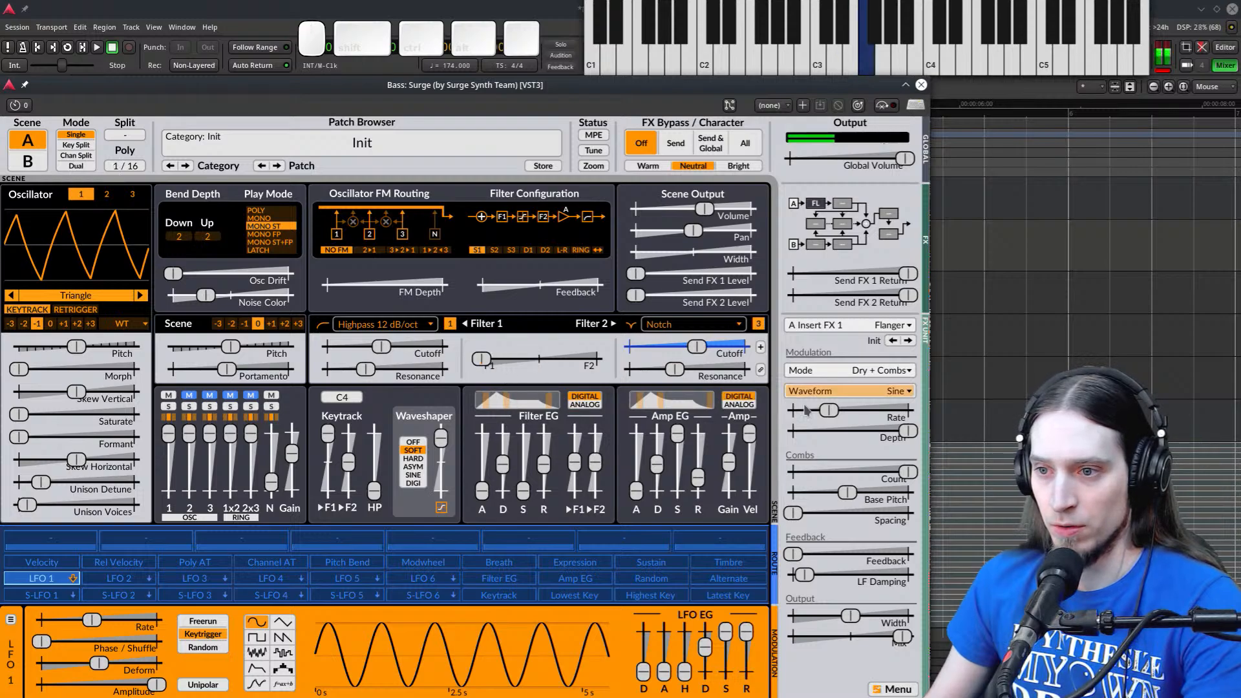
pyautogui.moveTo(826, 411); pyautogui.dragTo(1014, 434)
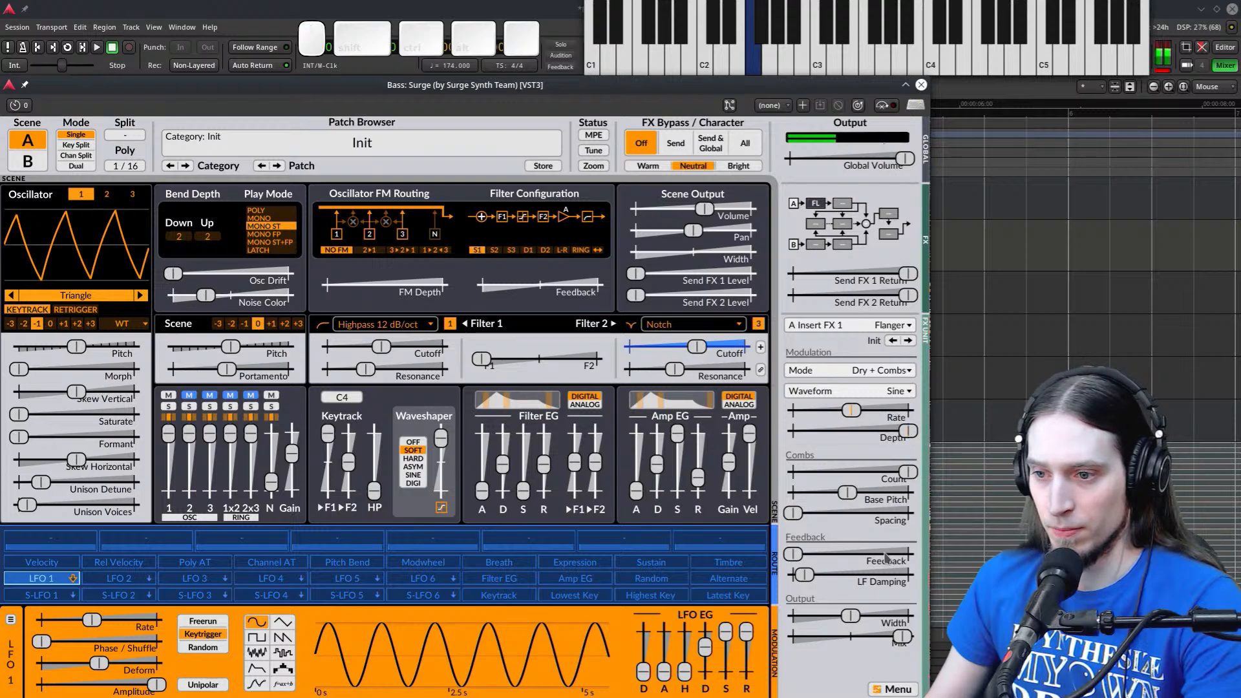
pyautogui.moveTo(902, 640); pyautogui.dragTo(868, 618)
pyautogui.moveTo(801, 559); pyautogui.dragTo(1066, 524)
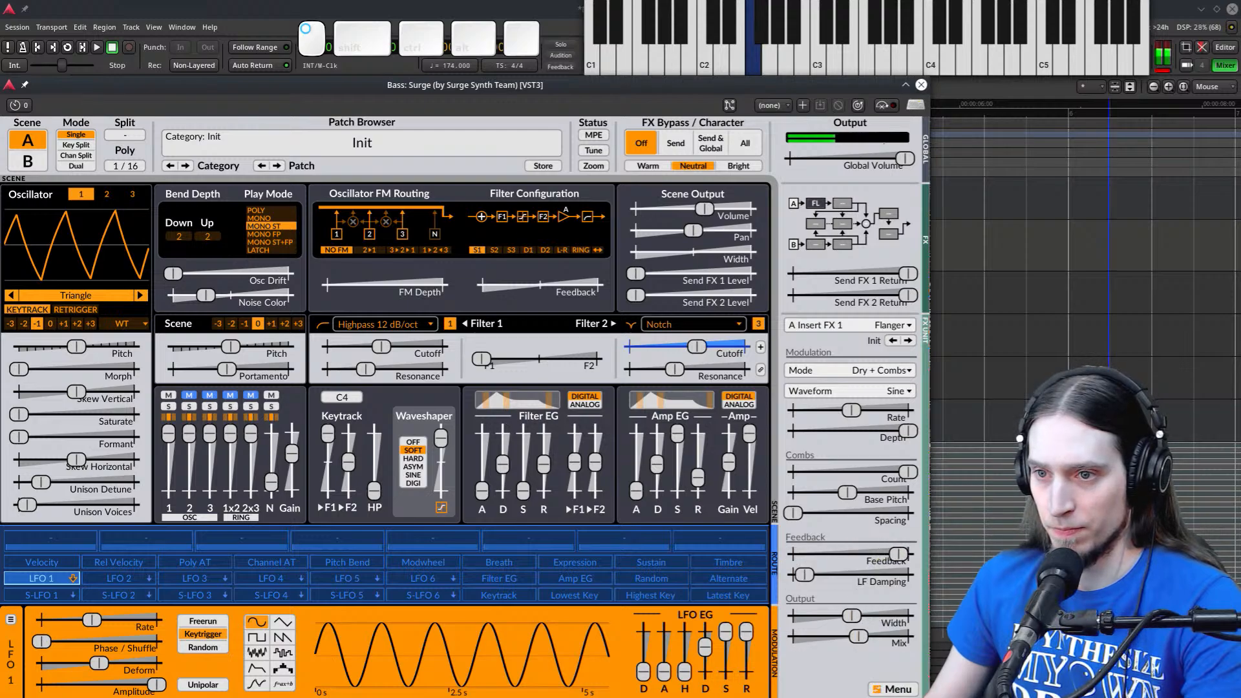
pyautogui.moveTo(477, 364); pyautogui.dragTo(662, 363)
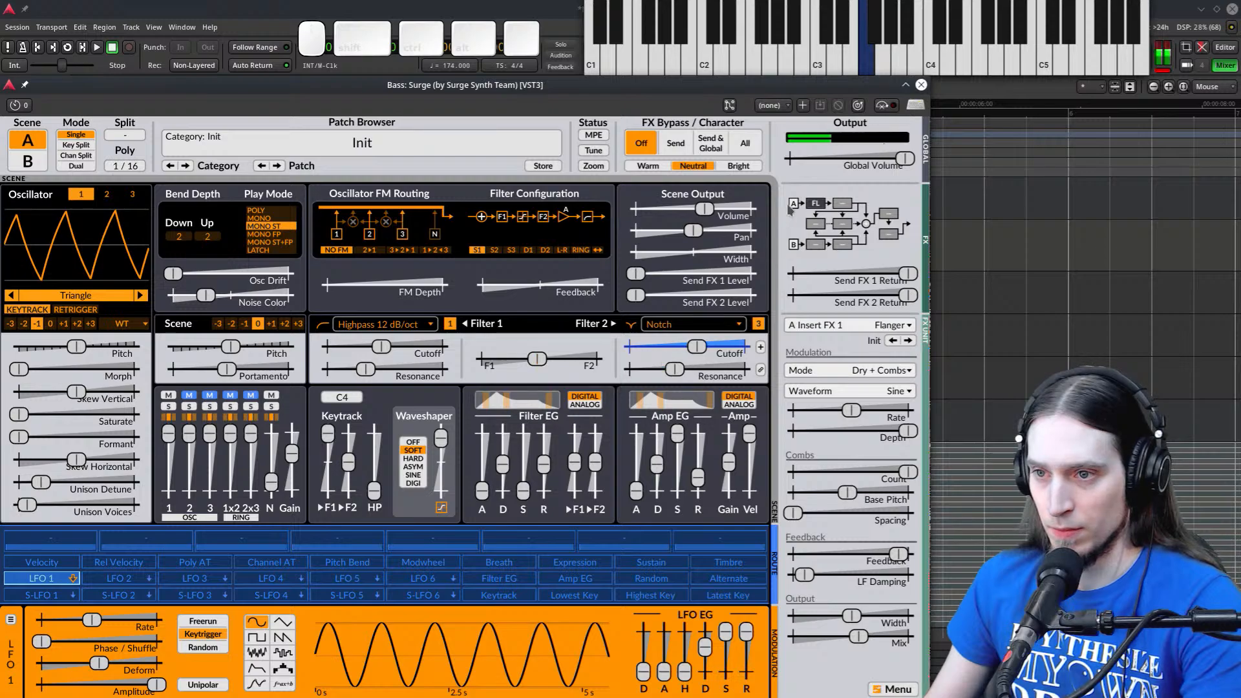
# Turn filter 2 off and switch the flanger to Combs Only mode with the mix at 100%
pyautogui.click(678, 324)
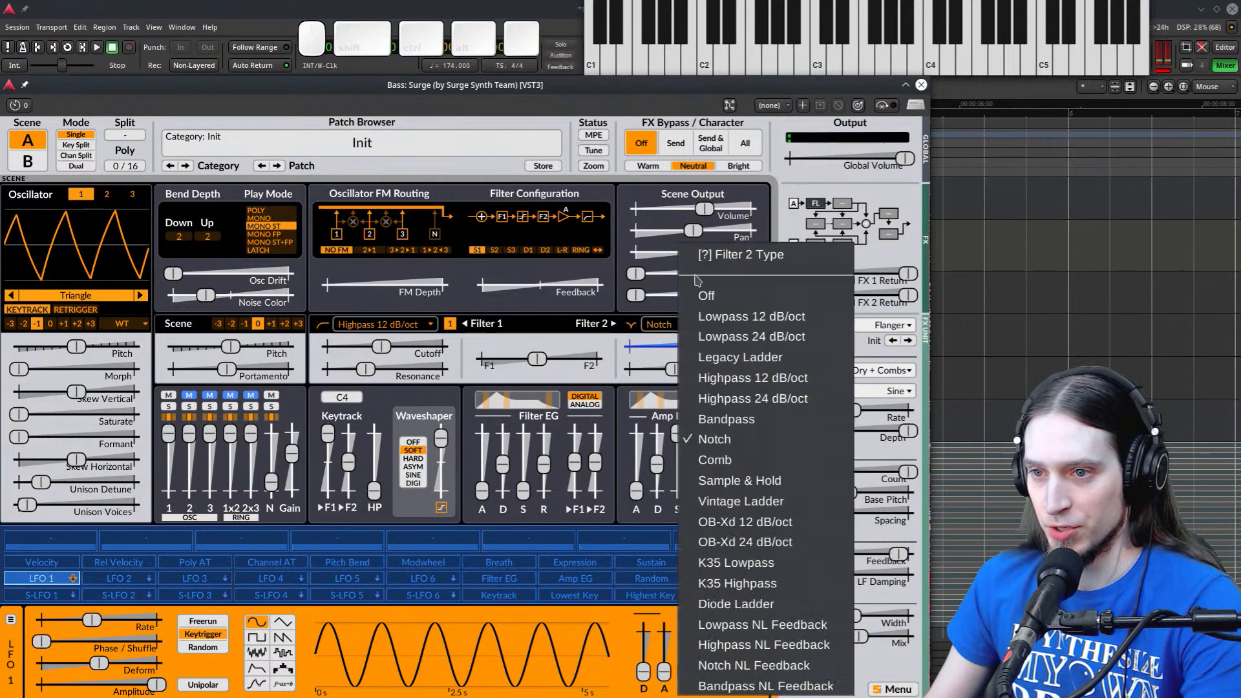
pyautogui.click(711, 295)
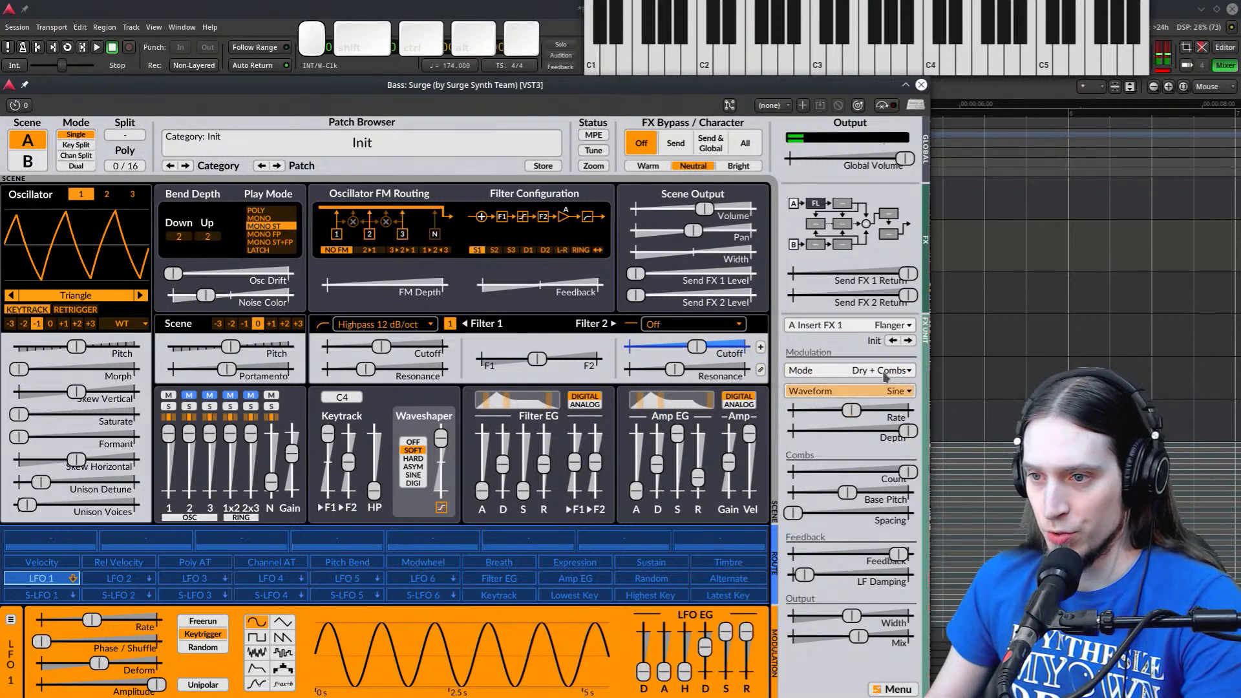
pyautogui.click(876, 374)
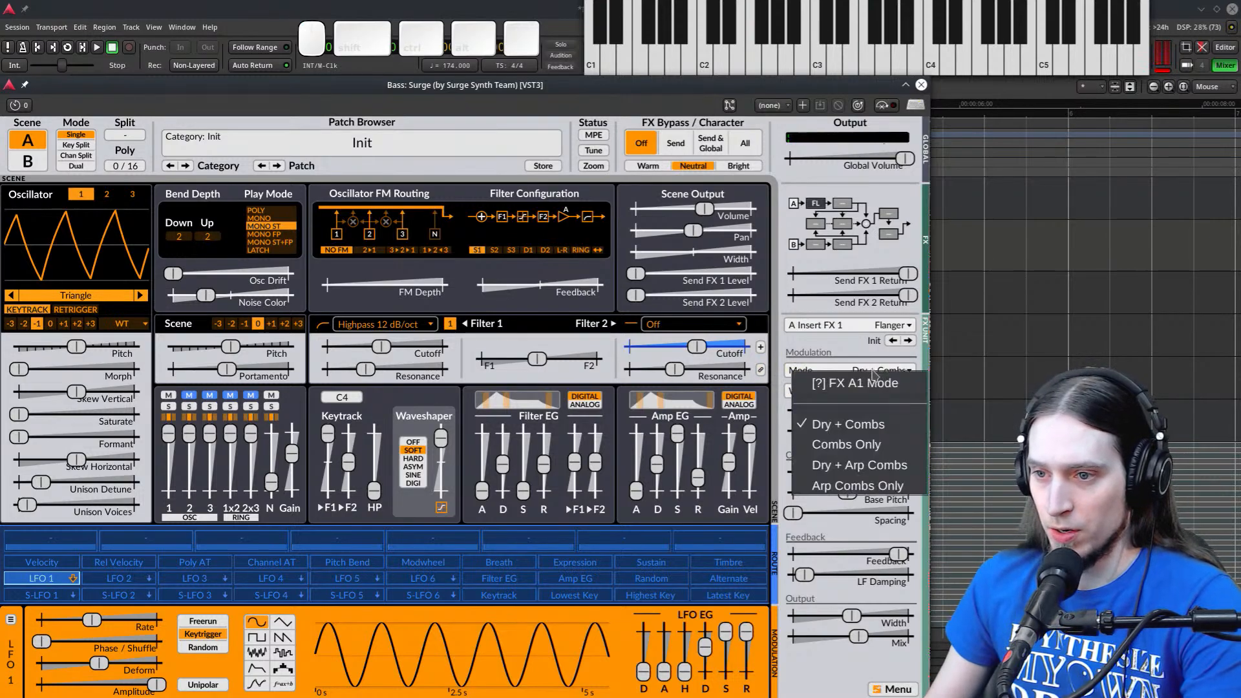
pyautogui.click(876, 457)
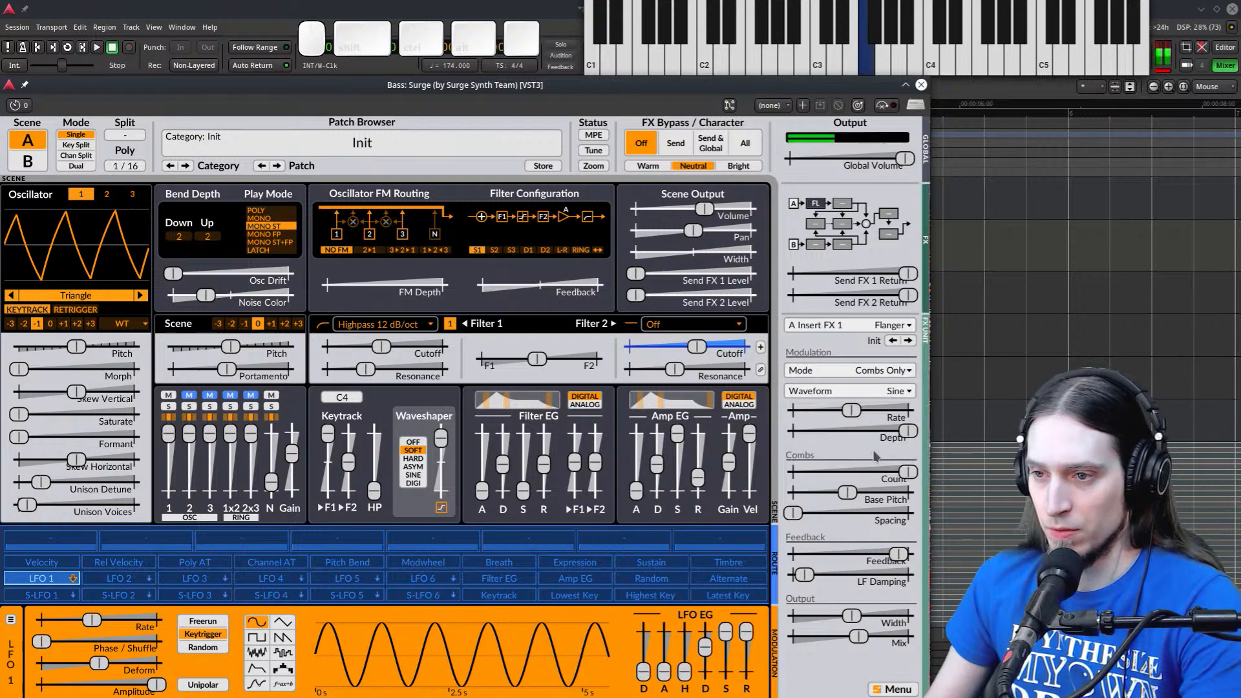
pyautogui.moveTo(878, 638); pyautogui.dragTo(908, 638)
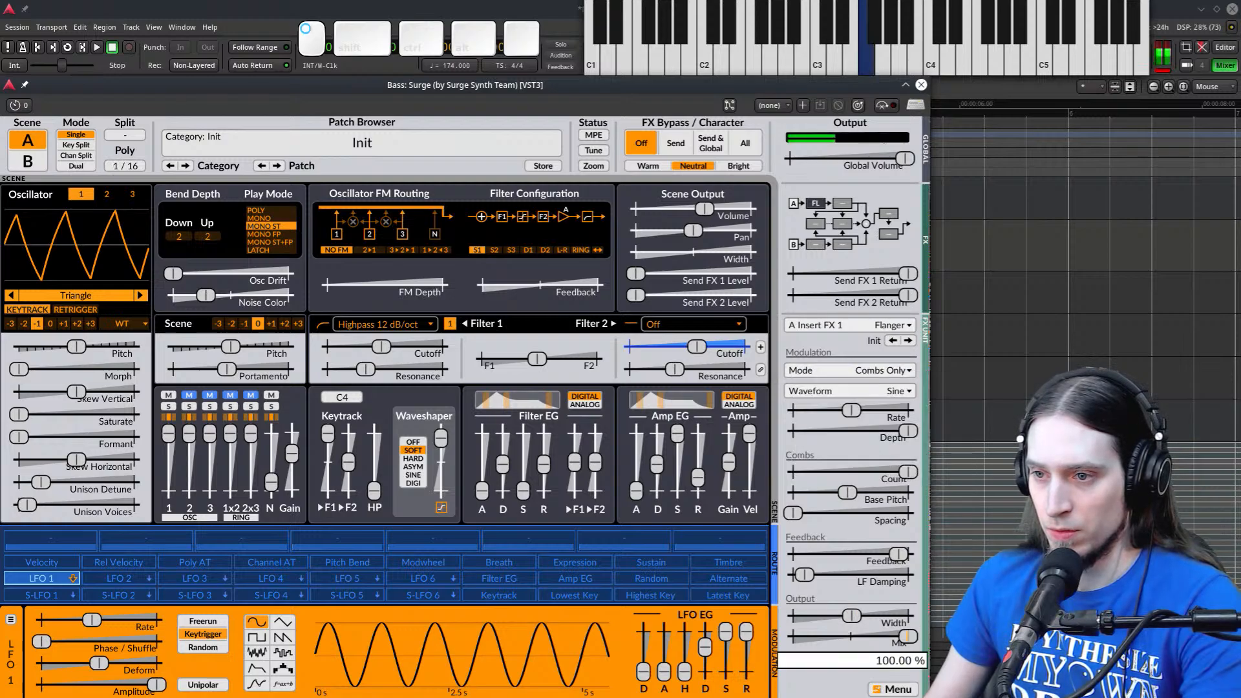
# Slow the flanger's rate slightly, widen the comb spacing to near maximum, remove its feedback and nudge the base pitch just above centre
pyautogui.click(873, 393)
pyautogui.click(872, 393)
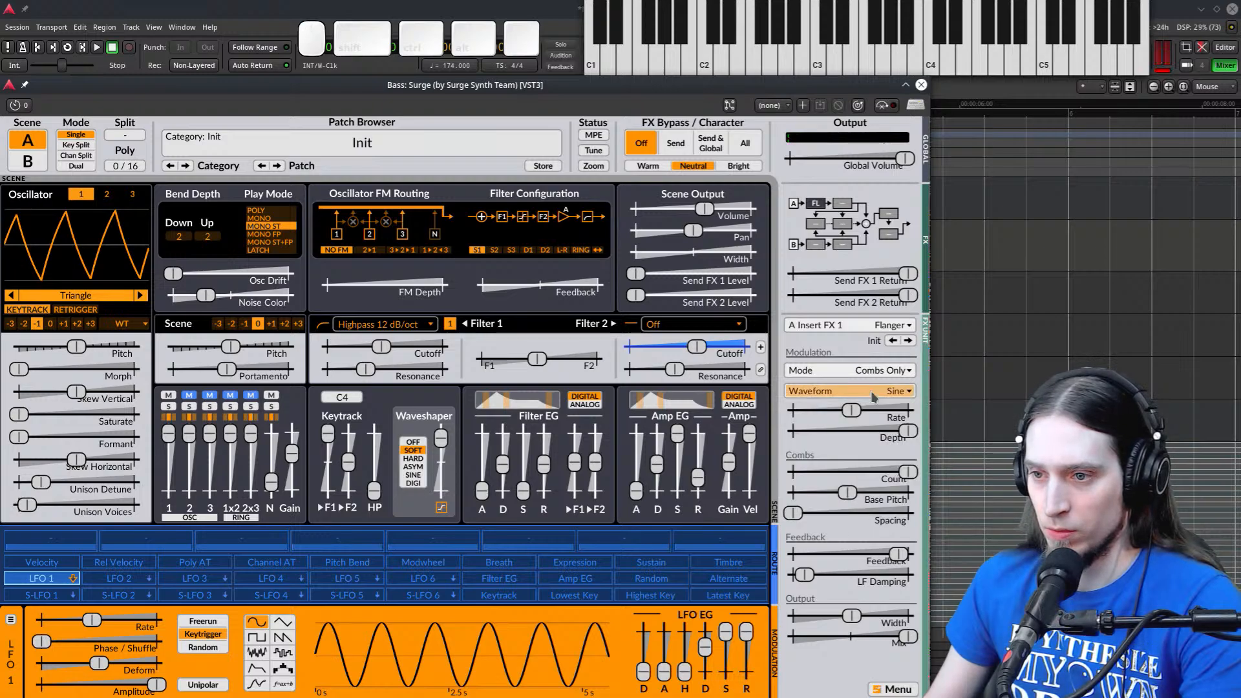
pyautogui.moveTo(853, 415); pyautogui.dragTo(840, 415)
pyautogui.click(907, 475)
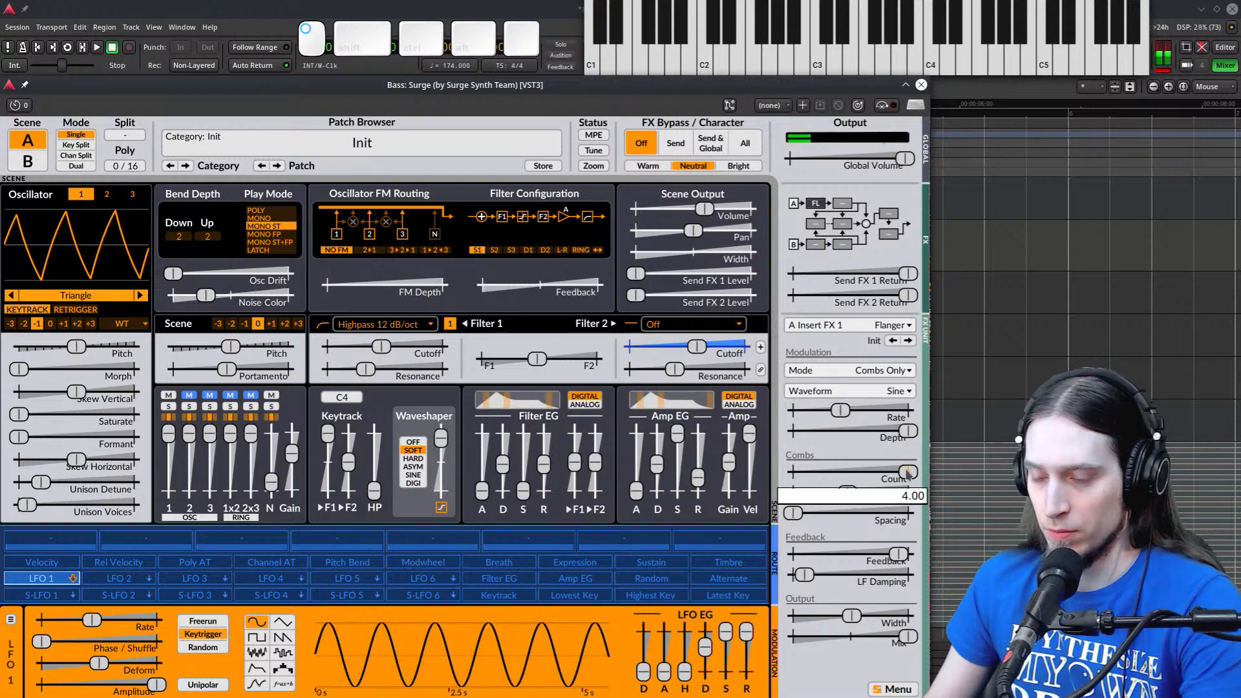
pyautogui.click(797, 523)
pyautogui.moveTo(798, 522); pyautogui.dragTo(794, 556)
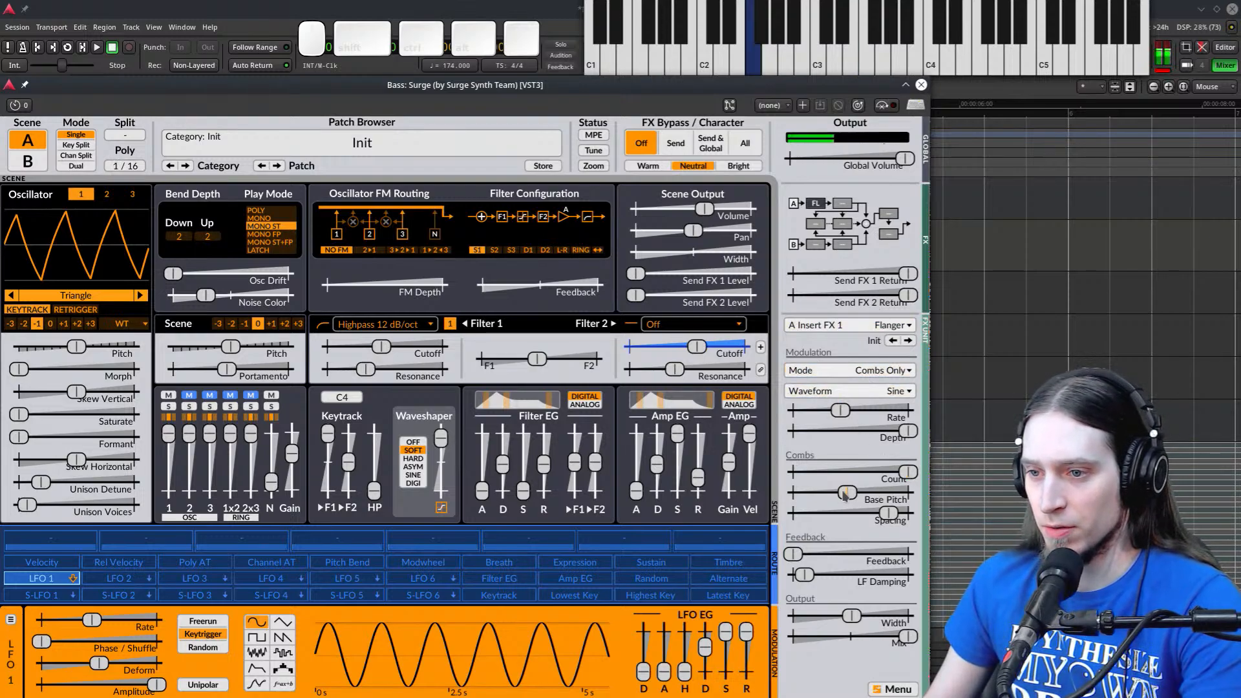
pyautogui.moveTo(874, 495); pyautogui.dragTo(883, 499)
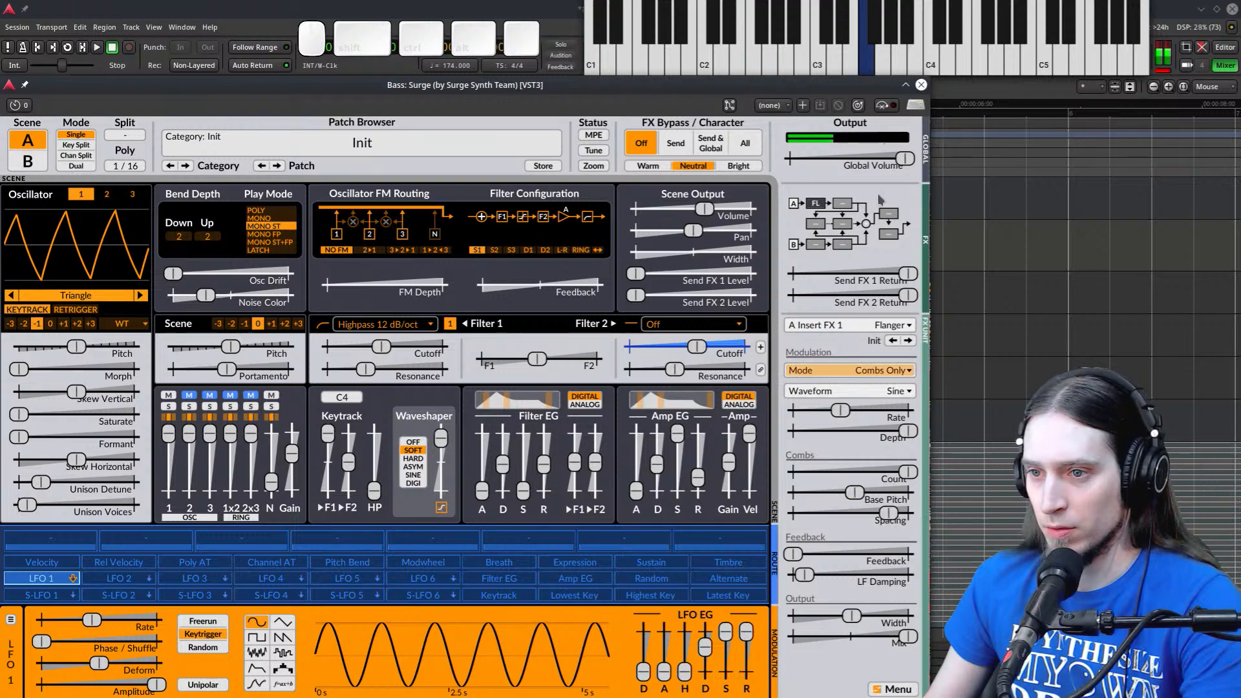
# Replace the flanger with Chorus Init (Dry), using full mix, near-minimum time, near-maximum feedback and a slightly raised low cut
pyautogui.click(851, 330)
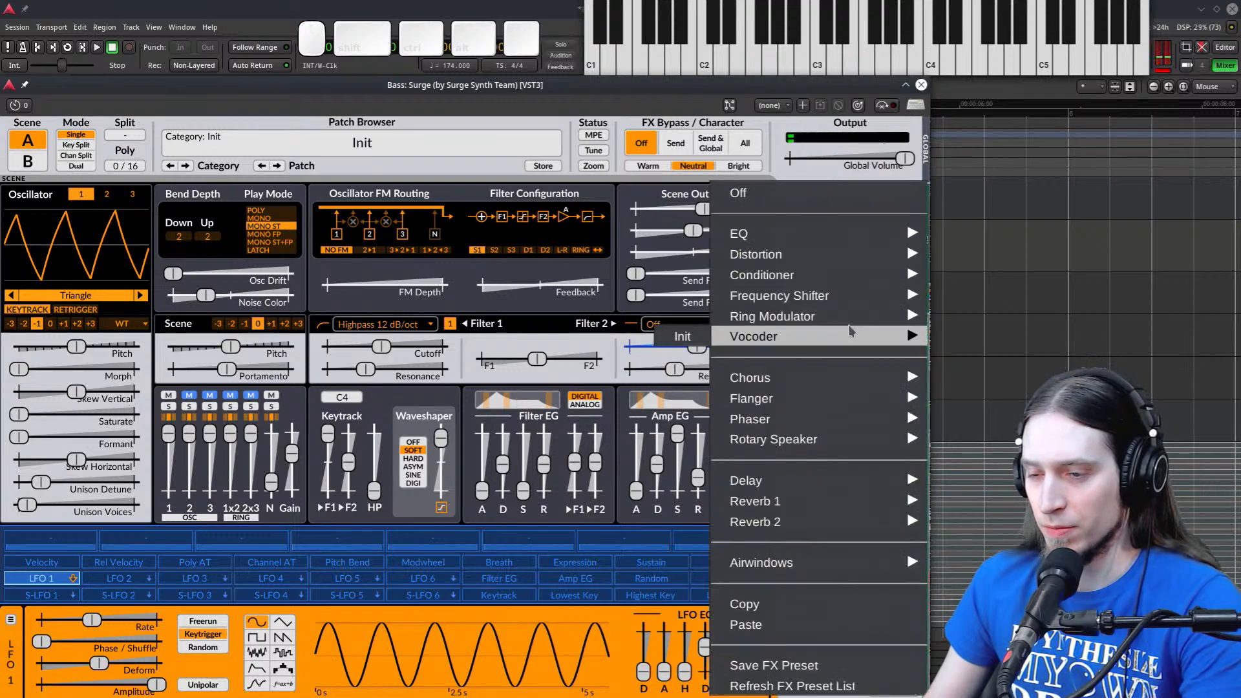
pyautogui.moveTo(741, 412)
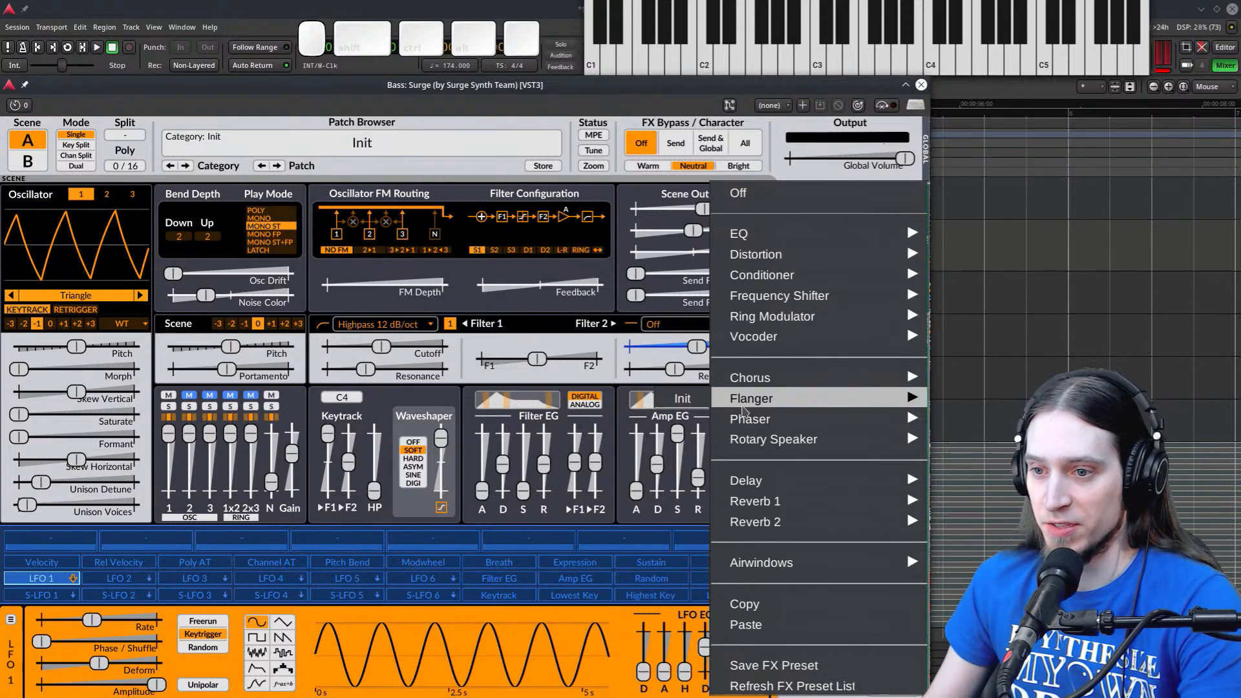
pyautogui.moveTo(744, 380)
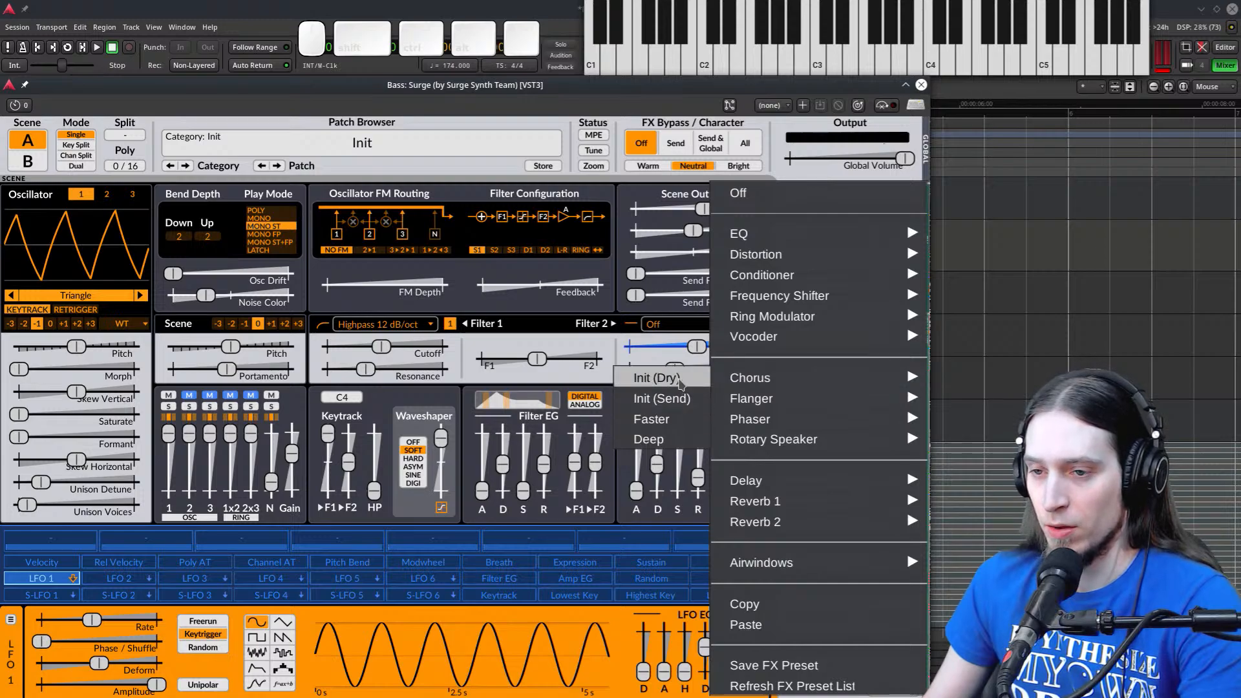
pyautogui.click(680, 384)
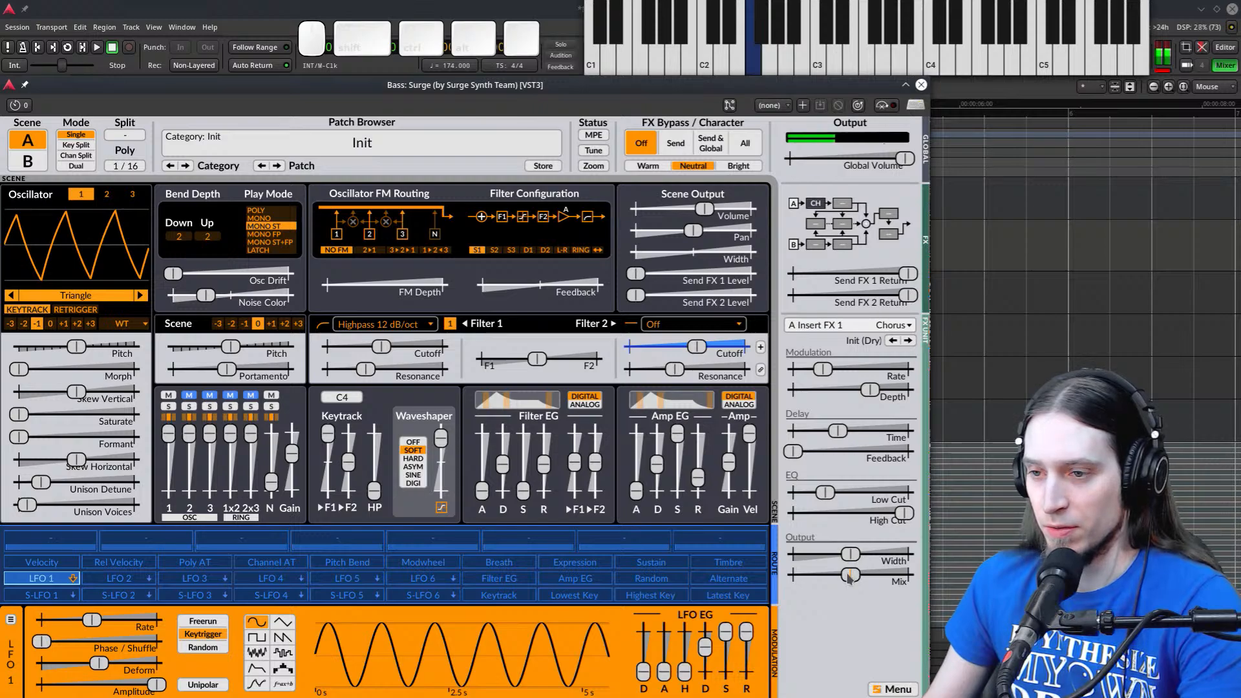
pyautogui.moveTo(849, 577); pyautogui.dragTo(908, 577)
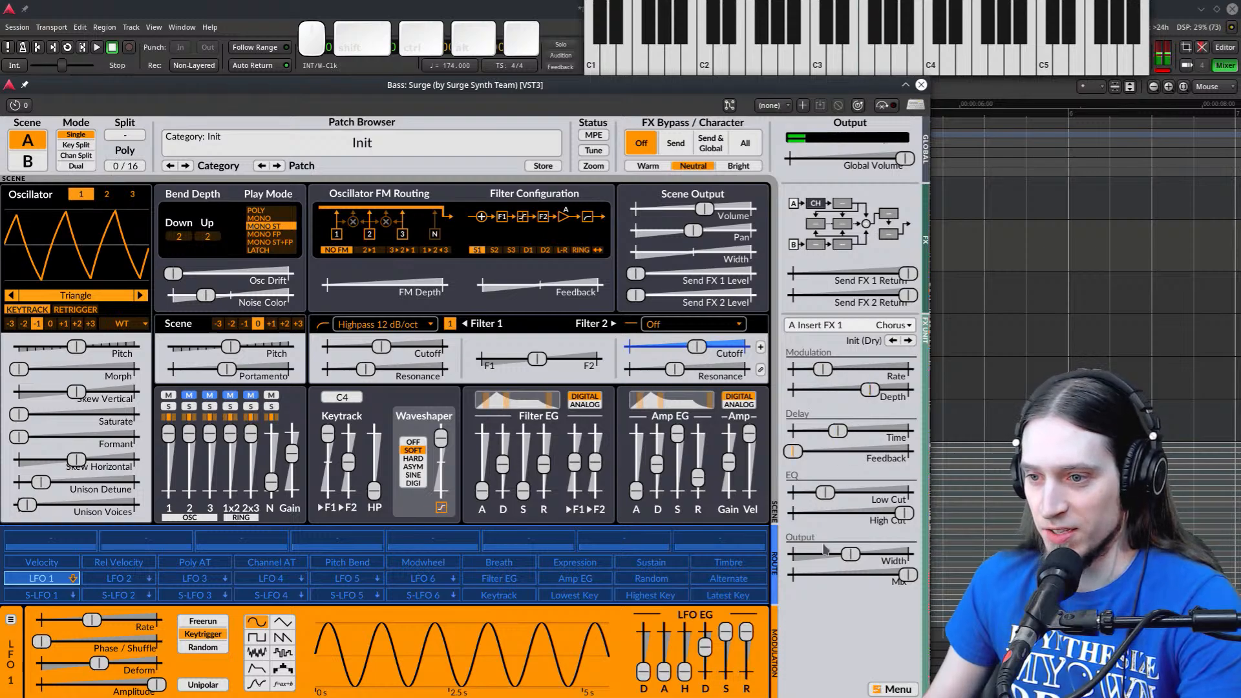
pyautogui.moveTo(833, 503); pyautogui.dragTo(841, 502)
pyautogui.moveTo(794, 452); pyautogui.dragTo(702, 446)
# Lower the scene output volume to about a third and set the filter configuration to S2 after trying Ring, wide and S1
pyautogui.moveTo(705, 208); pyautogui.dragTo(626, 223)
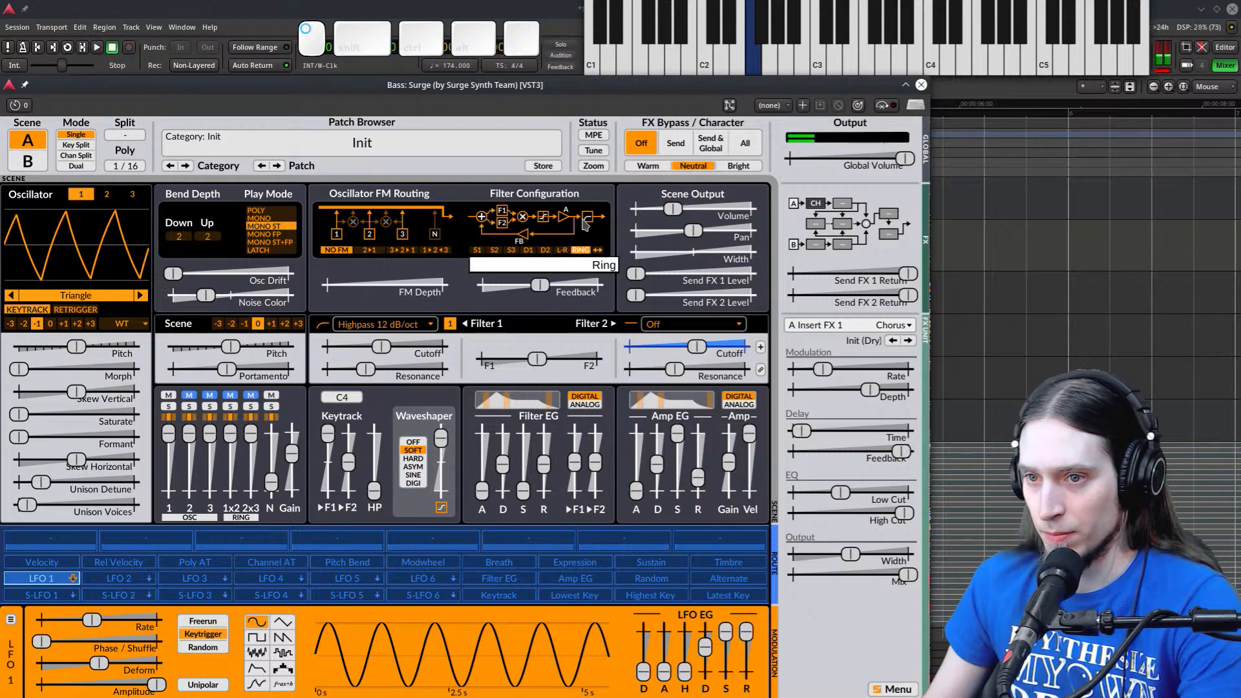
pyautogui.click(597, 250)
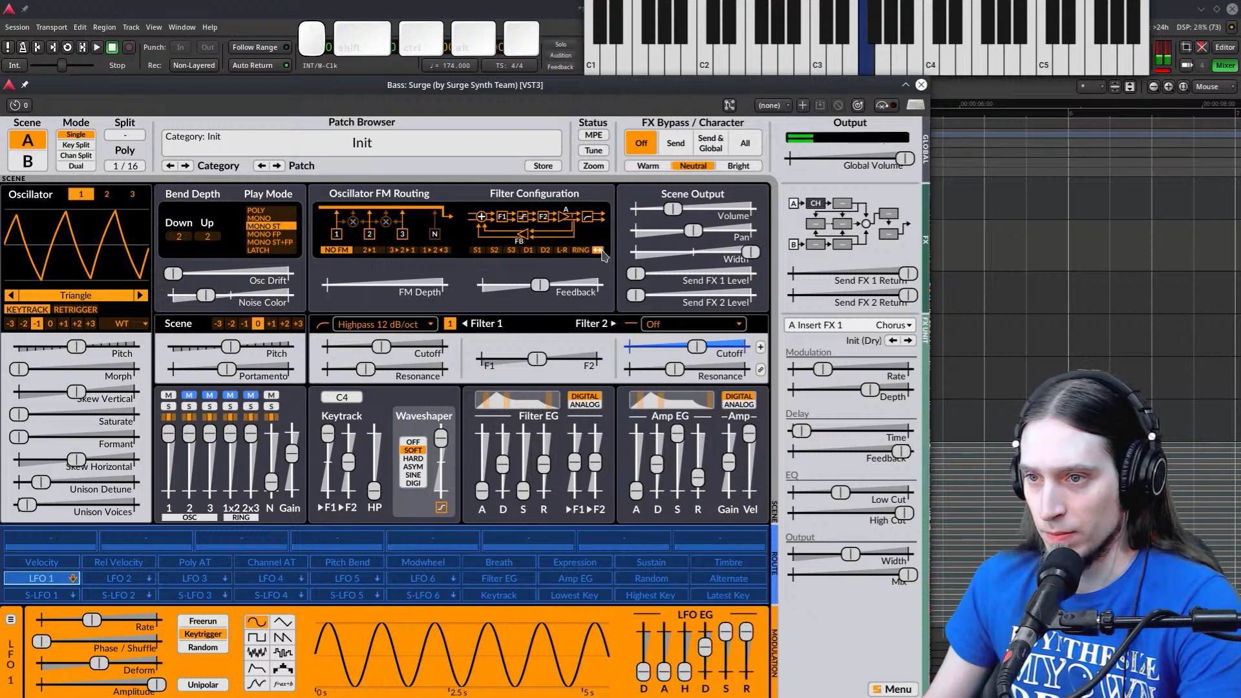
pyautogui.click(479, 251)
pyautogui.click(495, 251)
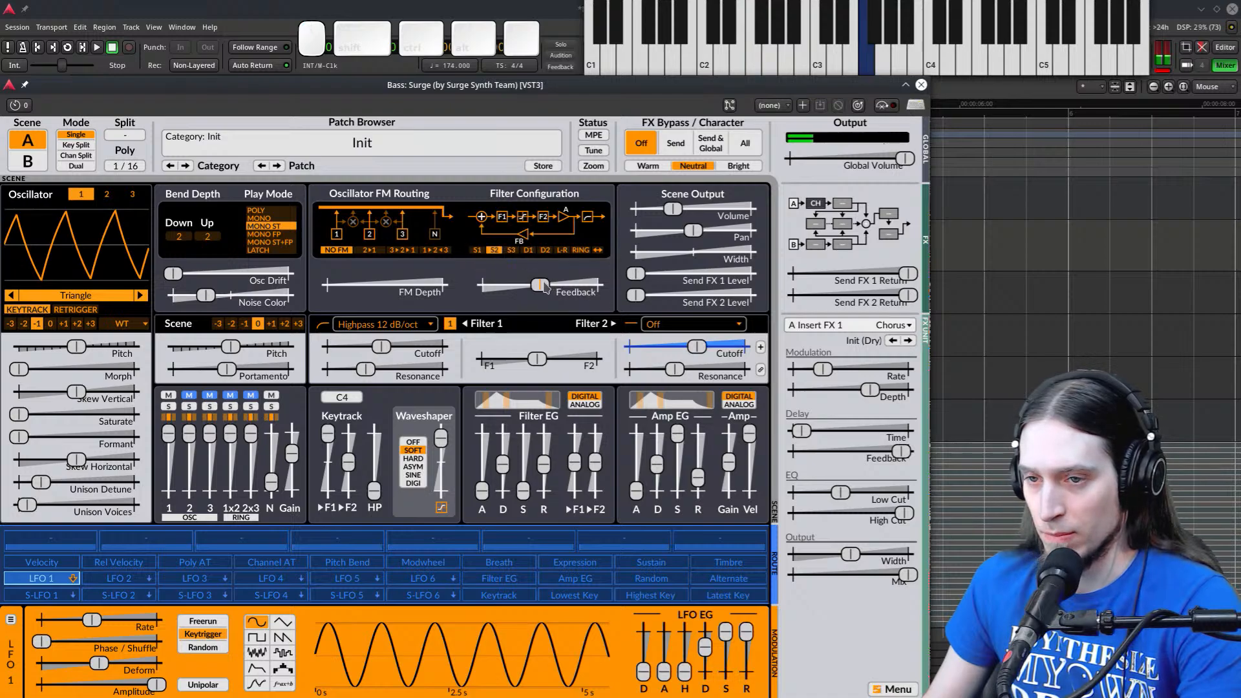
# Try stronger filter feedback, settling slightly above centre at about 16%
pyautogui.moveTo(545, 289); pyautogui.dragTo(645, 287)
pyautogui.click(561, 293)
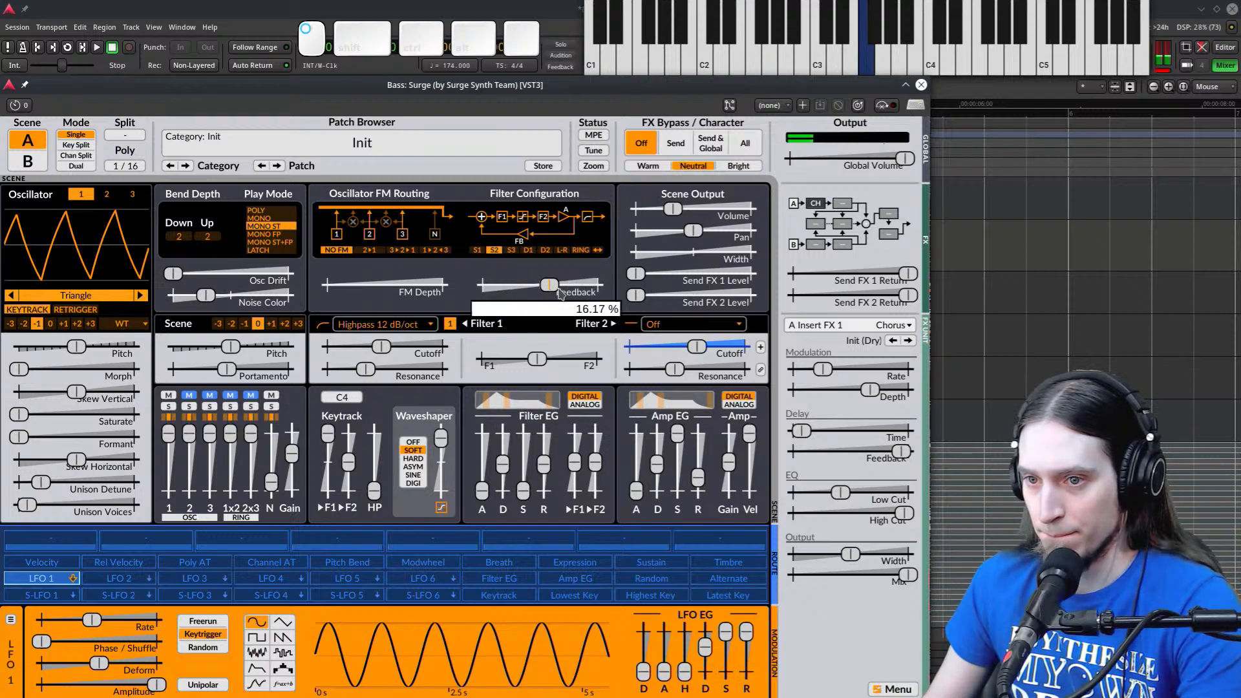
pyautogui.moveTo(560, 292); pyautogui.dragTo(550, 278)
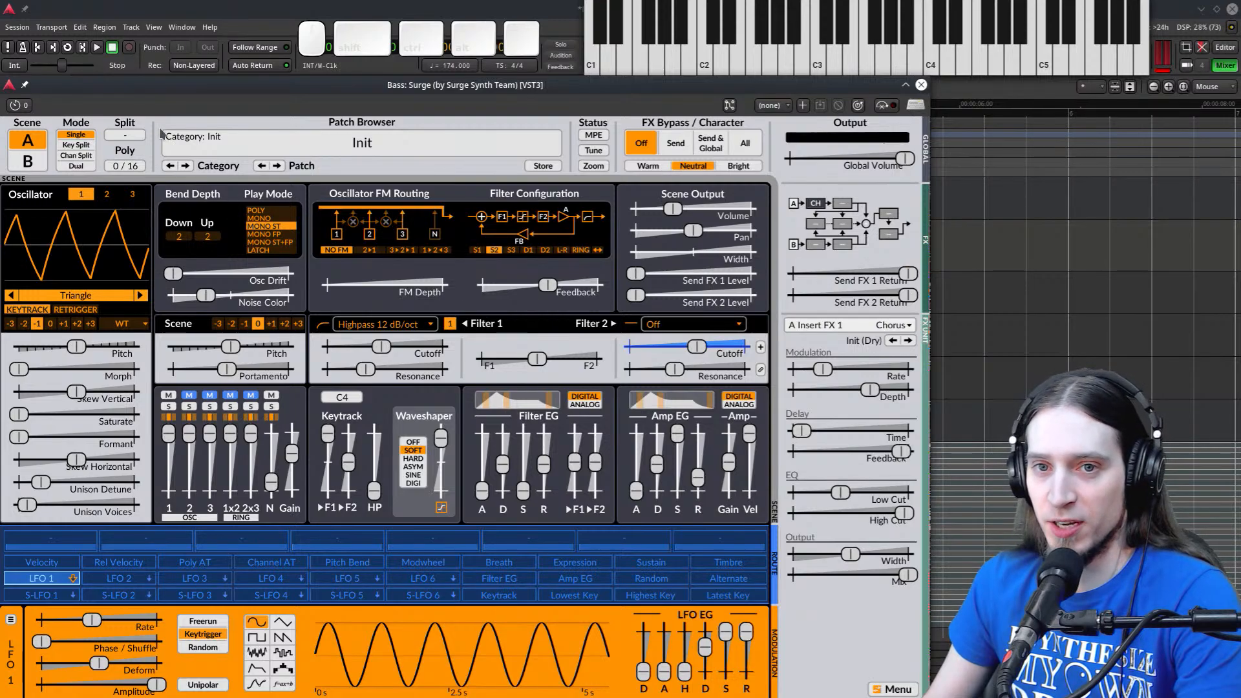
# Check Surge's version and build information on its about screen
pyautogui.click(892, 689)
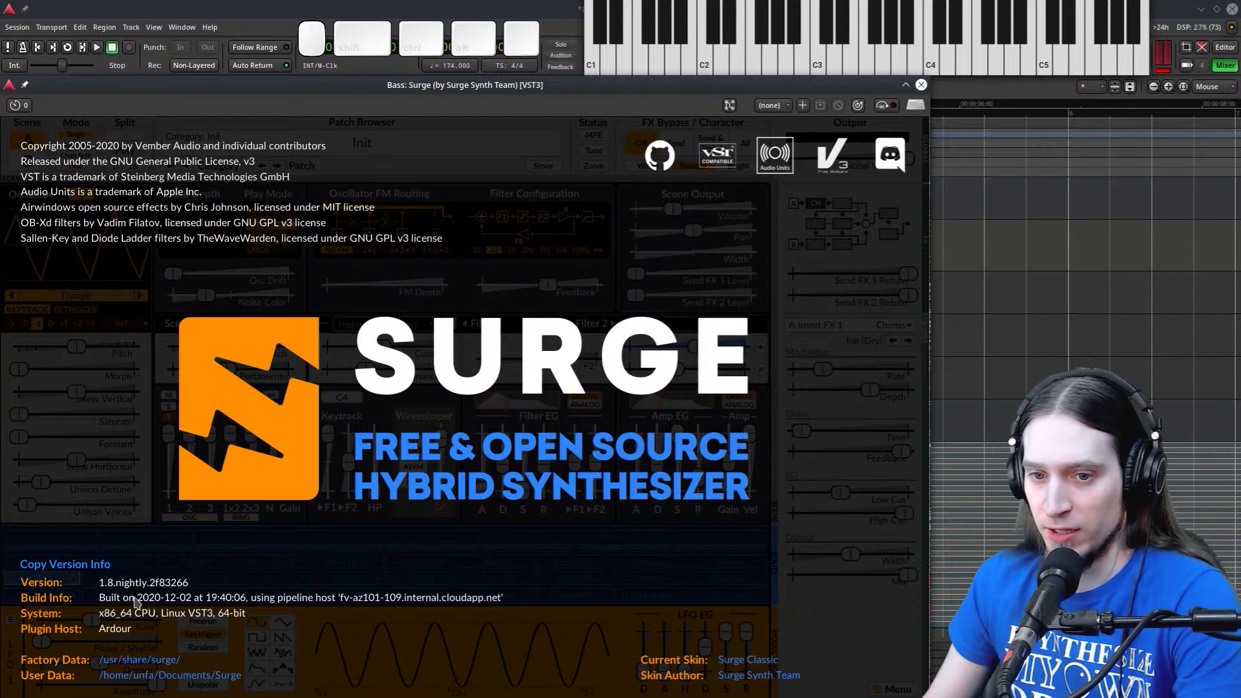
pyautogui.click(778, 346)
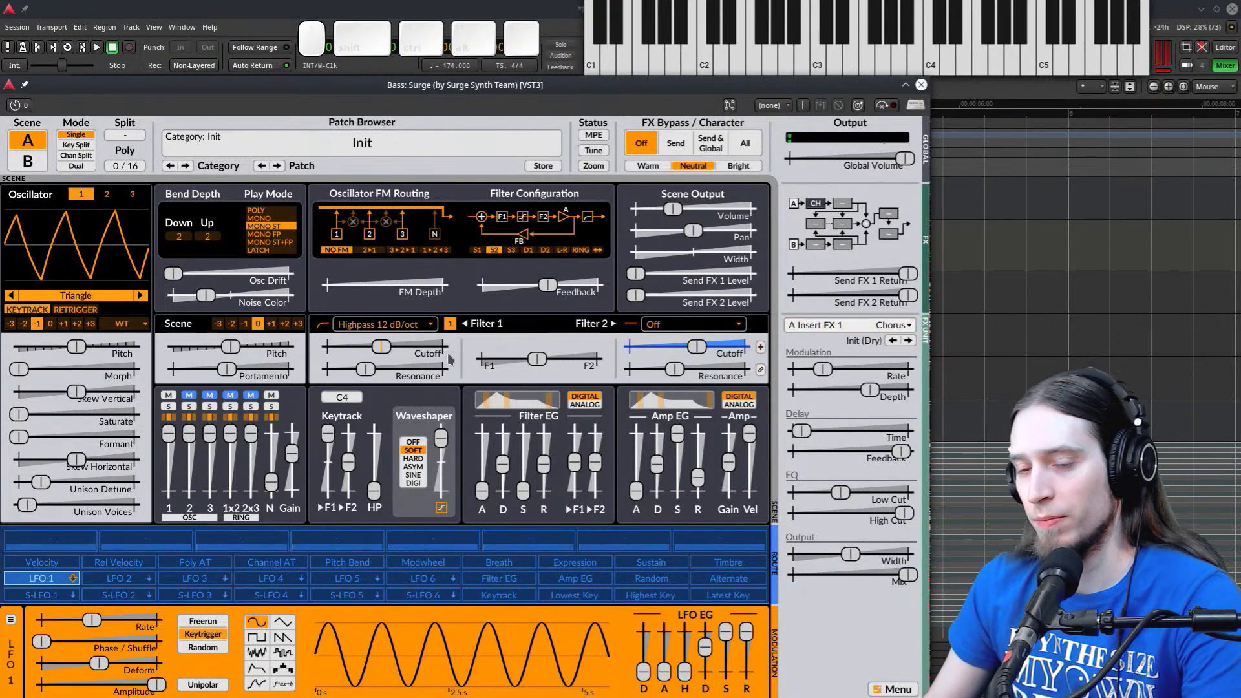
# Compare the wide and S1 filter configurations, returning to S2
pyautogui.click(598, 251)
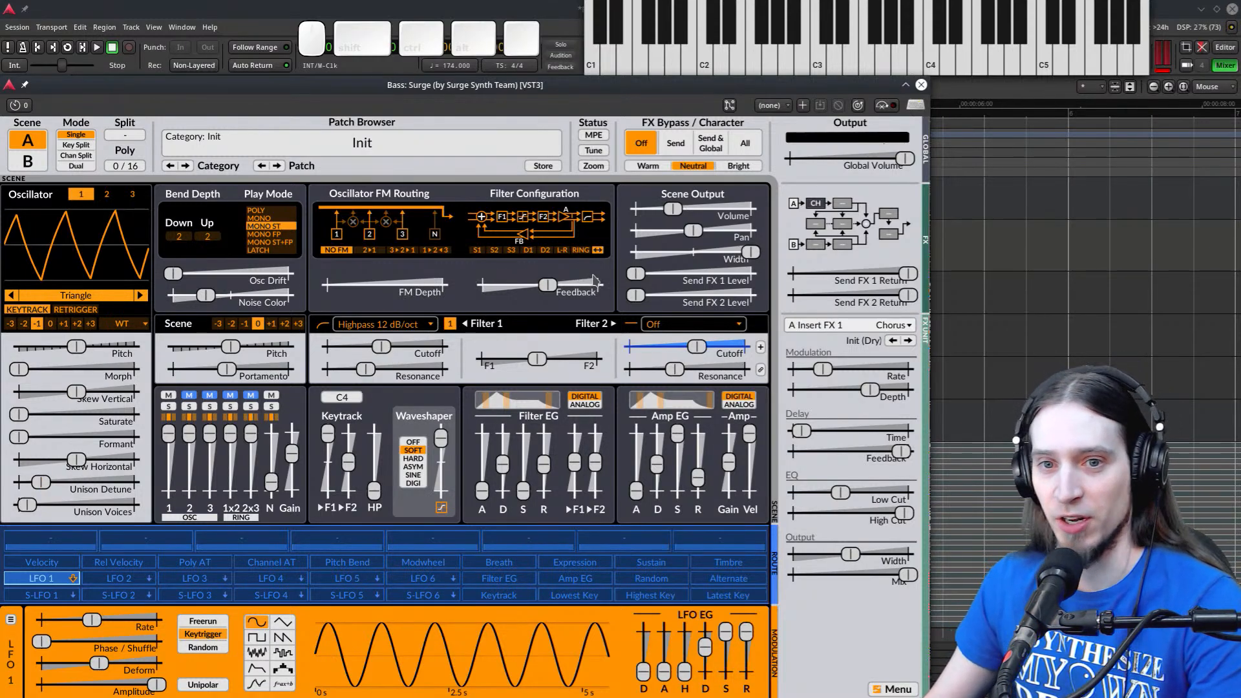
pyautogui.click(477, 250)
pyautogui.click(494, 250)
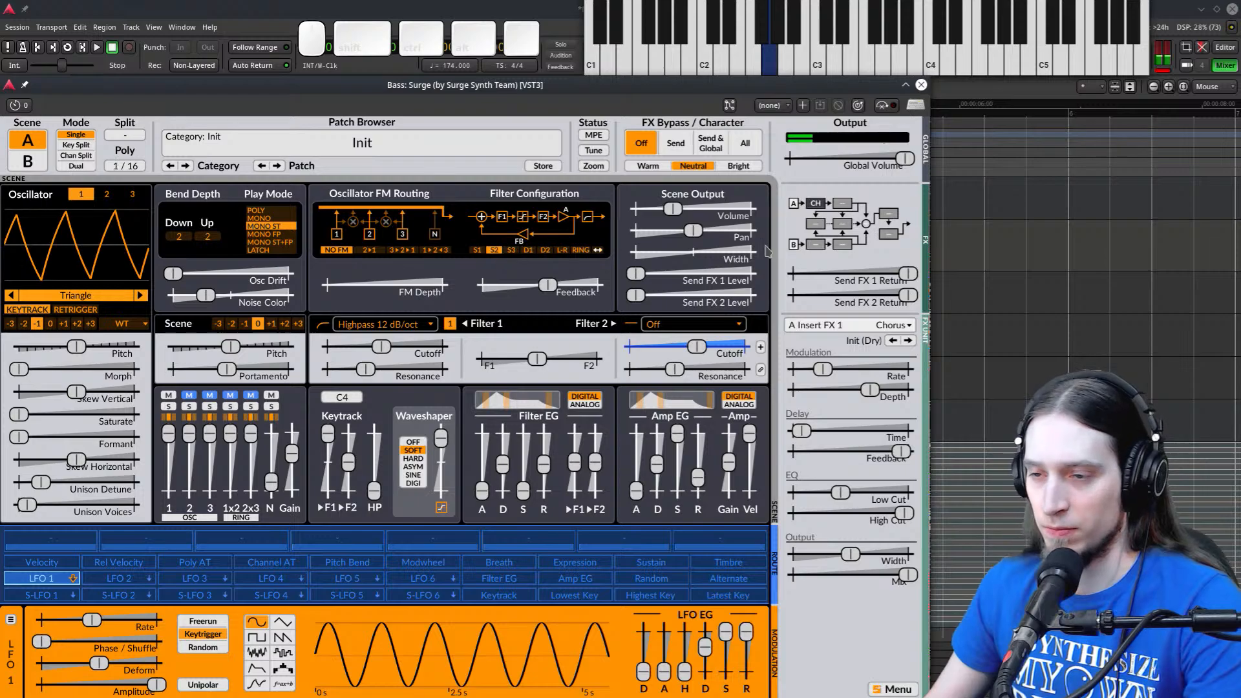
# Try Reverb 1 with its Init (Dry) preset in A Insert FX 1 at nearly full mix, toggling the slot's bypass
pyautogui.click(828, 329)
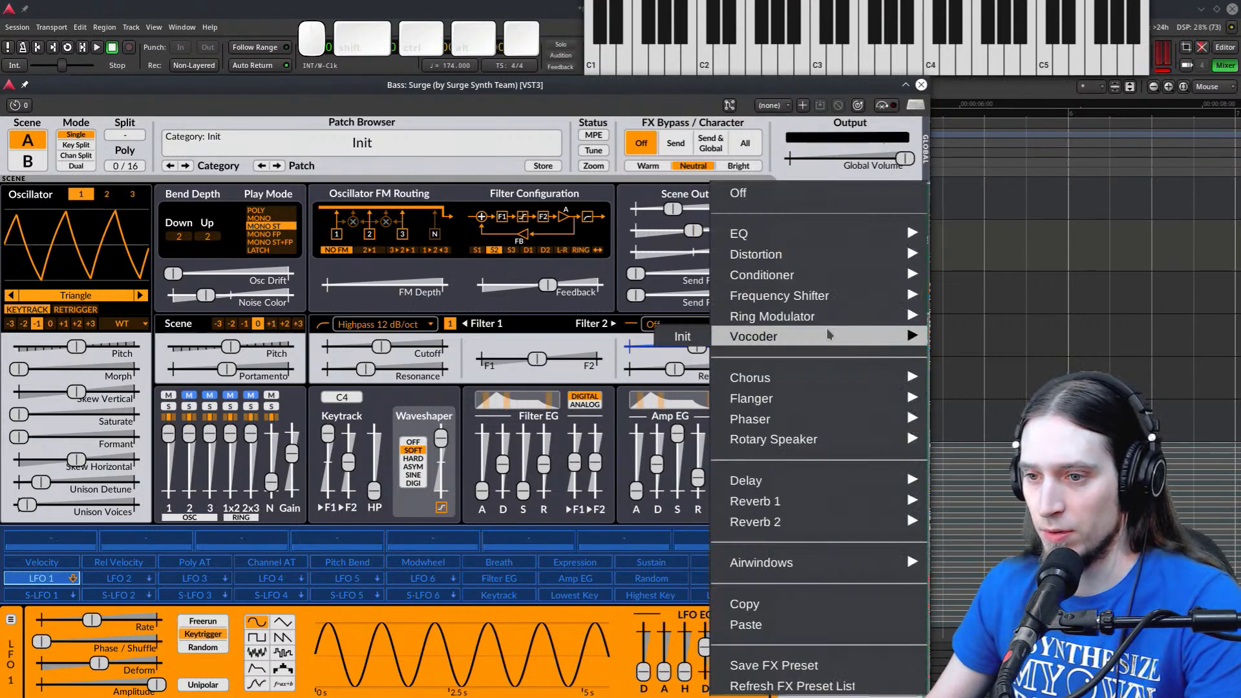
pyautogui.moveTo(785, 504)
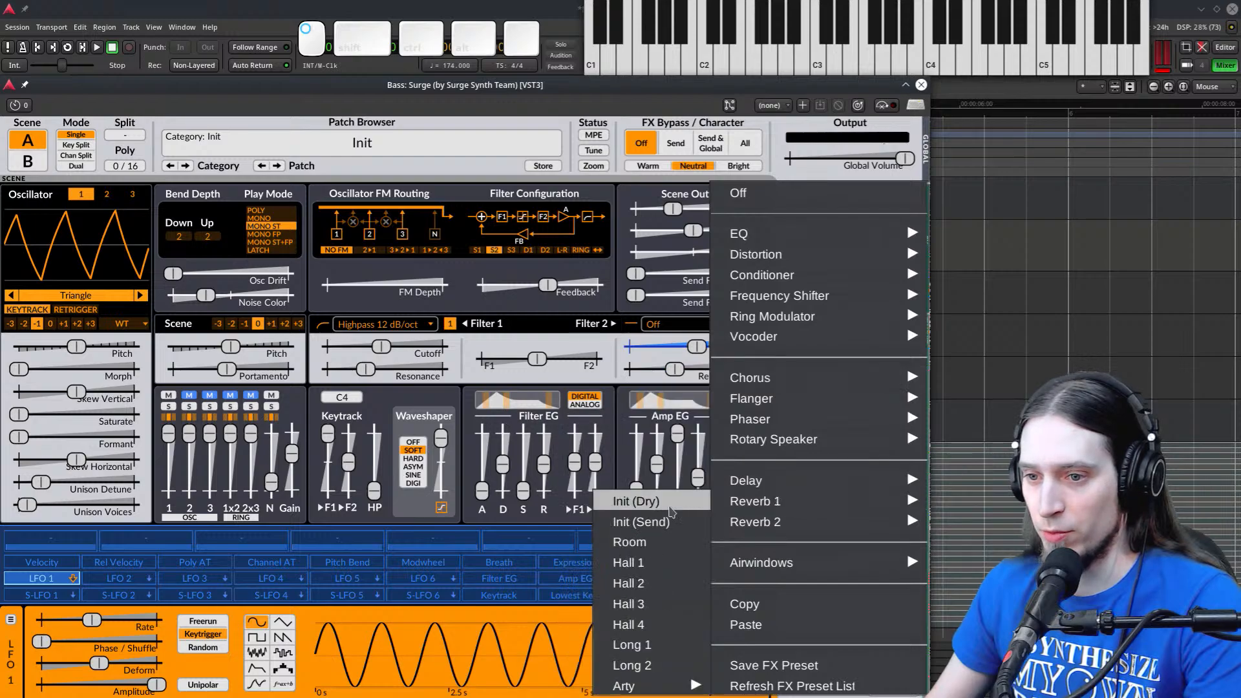
pyautogui.click(671, 510)
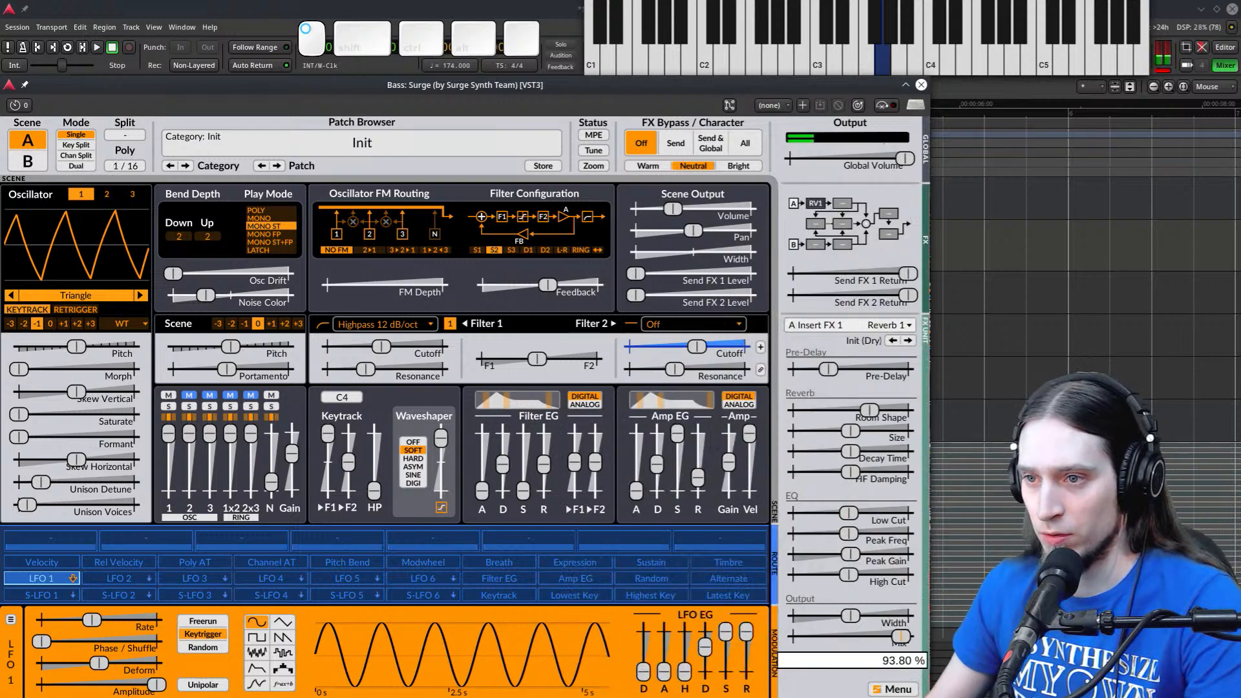
pyautogui.moveTo(902, 636); pyautogui.dragTo(908, 636)
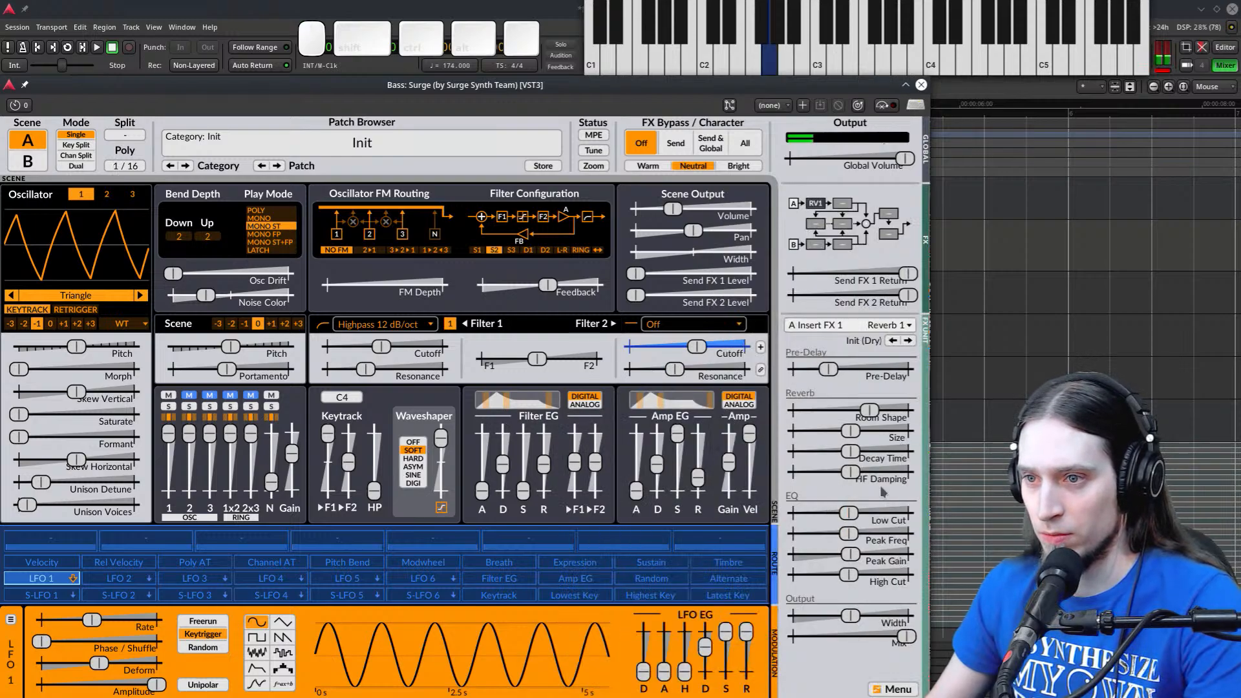
pyautogui.rightClick(815, 207)
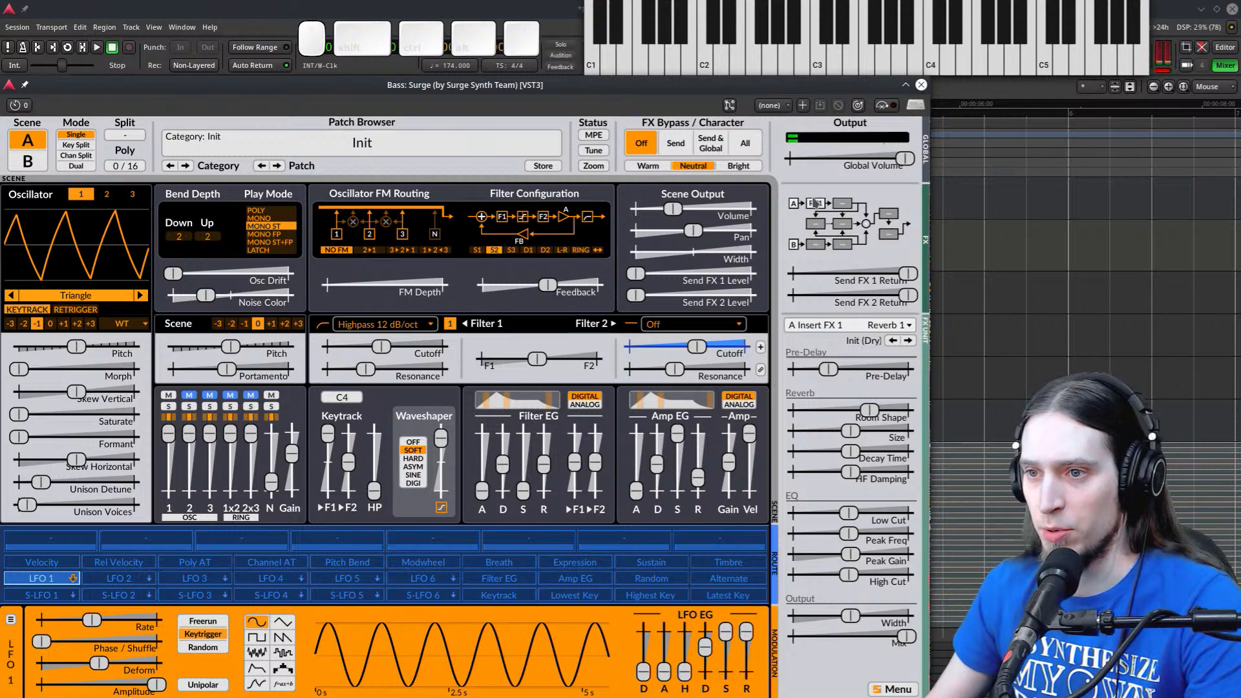
pyautogui.rightClick(814, 203)
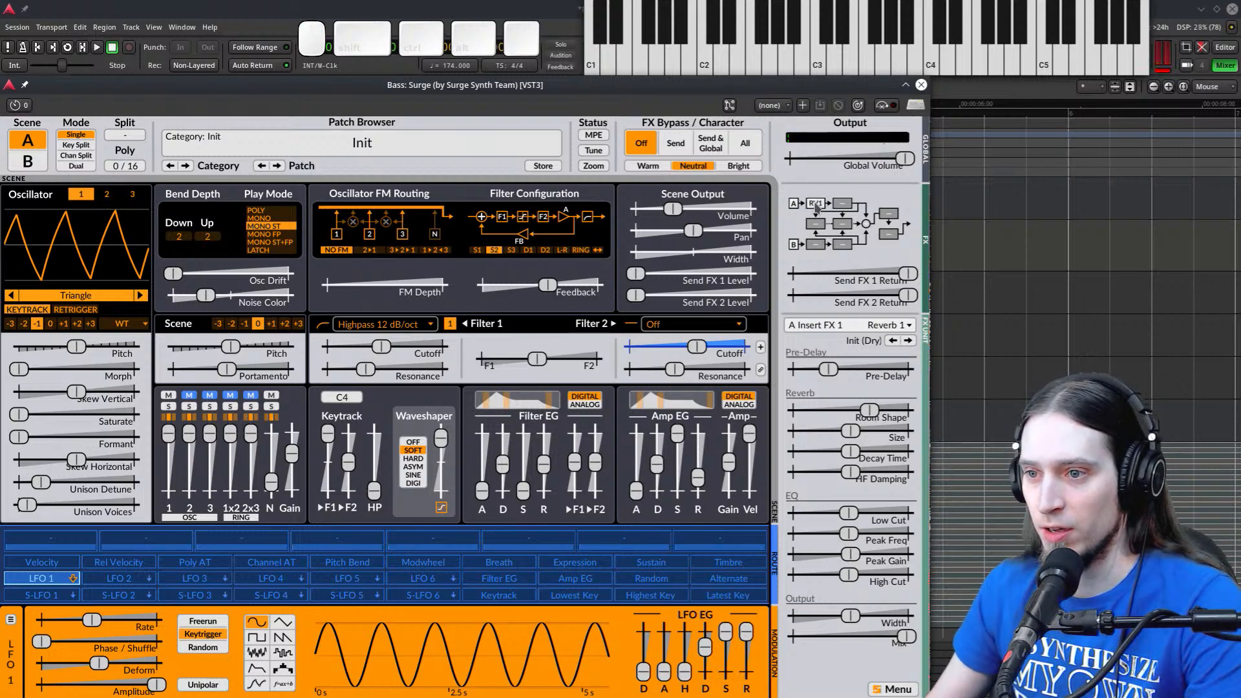
# Load the Flanger's Init preset into A Insert FX 1, with mix and width above centre and the rate slightly below centre
pyautogui.click(858, 326)
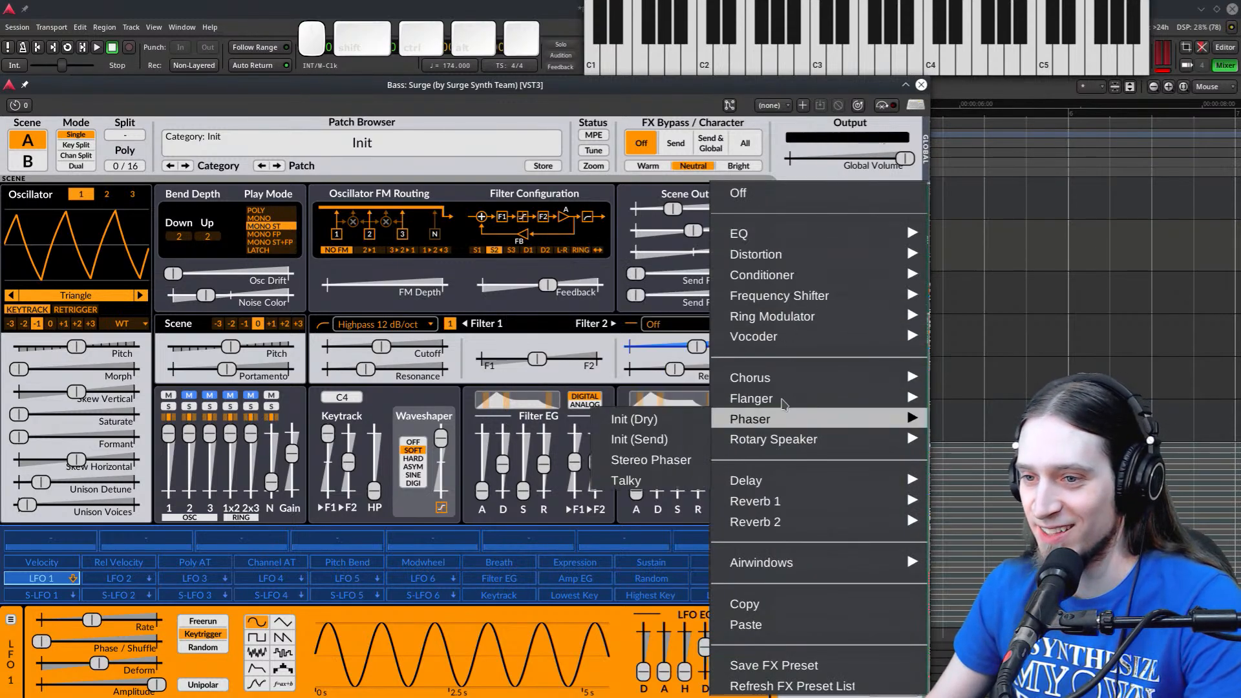
pyautogui.moveTo(778, 398)
pyautogui.click(691, 402)
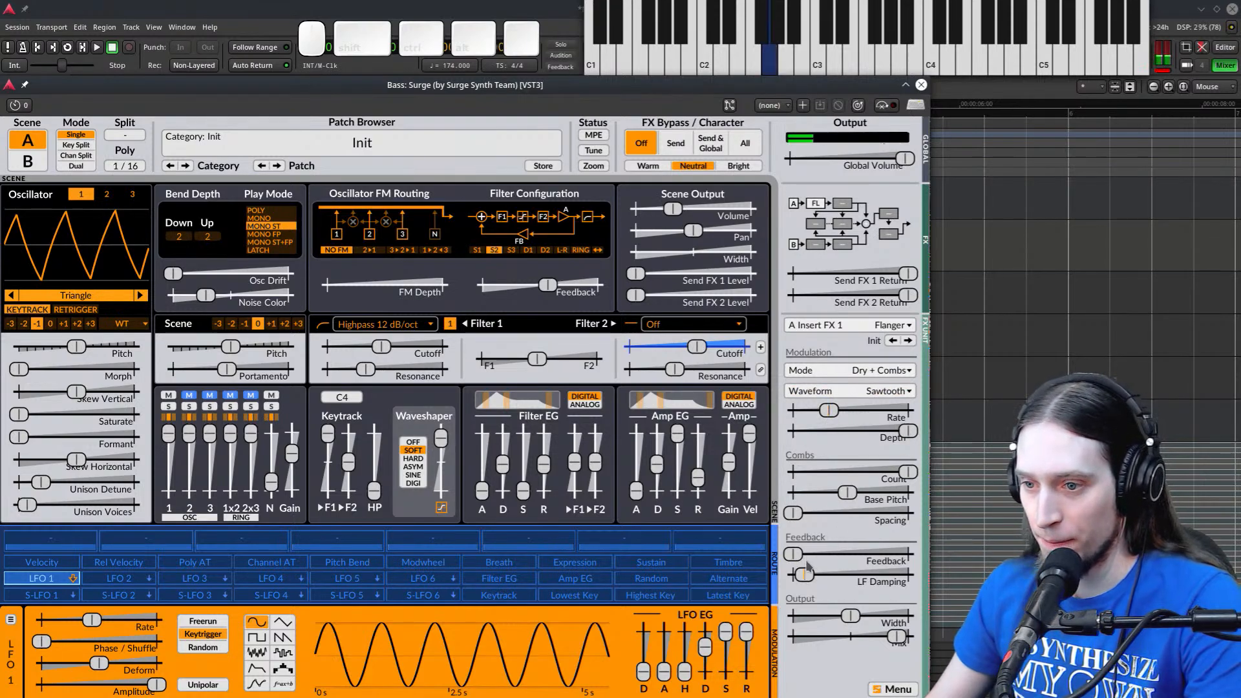
pyautogui.moveTo(890, 639); pyautogui.dragTo(869, 622)
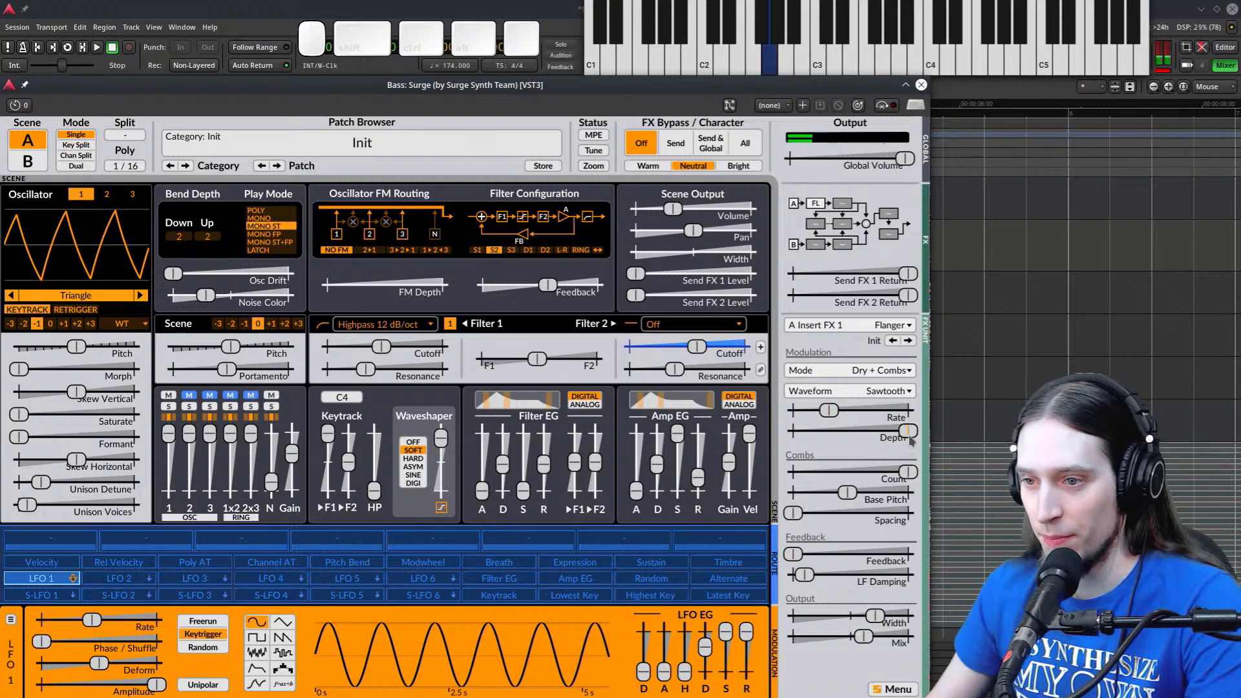
pyautogui.moveTo(850, 417); pyautogui.dragTo(976, 425)
pyautogui.moveTo(848, 411)
pyautogui.mouseDown()
pyautogui.moveTo(863, 411)
pyautogui.moveTo(837, 410)
pyautogui.mouseUp()
# Set the flanger's comb count just below maximum, base pitch slightly below centre and spacing slightly above centre
pyautogui.moveTo(824, 482); pyautogui.dragTo(993, 479)
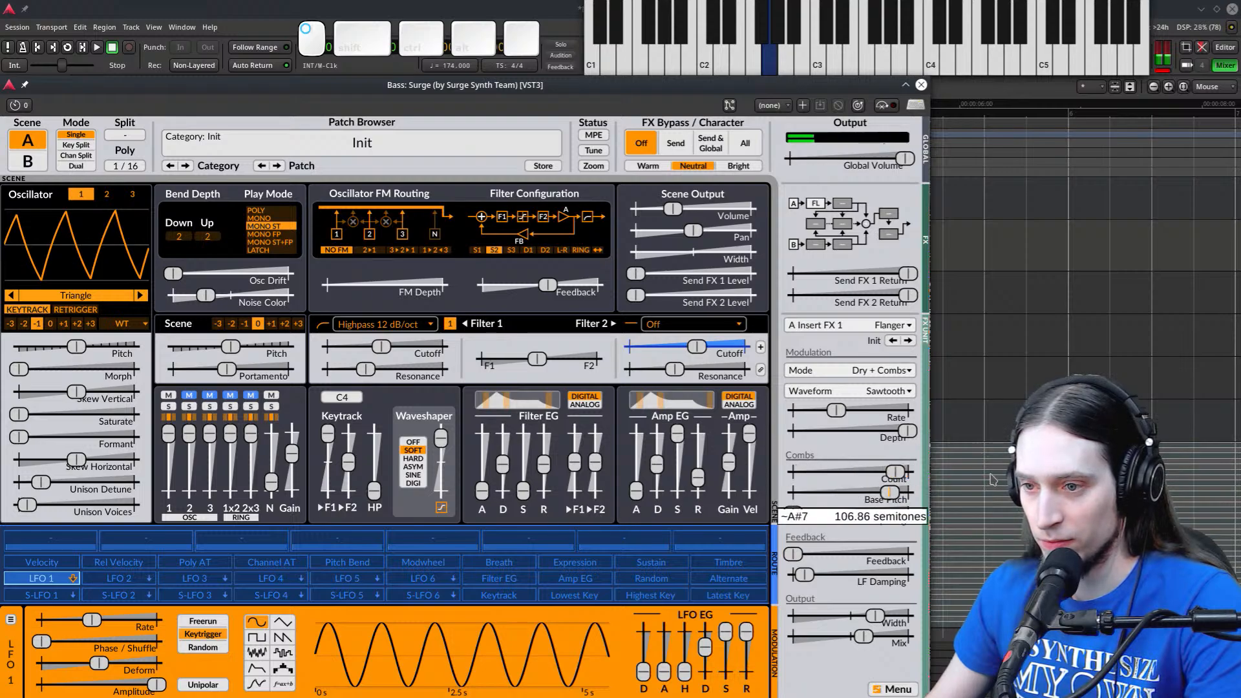
pyautogui.moveTo(806, 510)
pyautogui.mouseDown()
pyautogui.moveTo(790, 513)
pyautogui.moveTo(828, 515)
pyautogui.mouseUp()
# Raise the flanger's feedback and LF damping to about a quarter, width to near maximum, and set the mix just above centre
pyautogui.moveTo(794, 554); pyautogui.dragTo(847, 579)
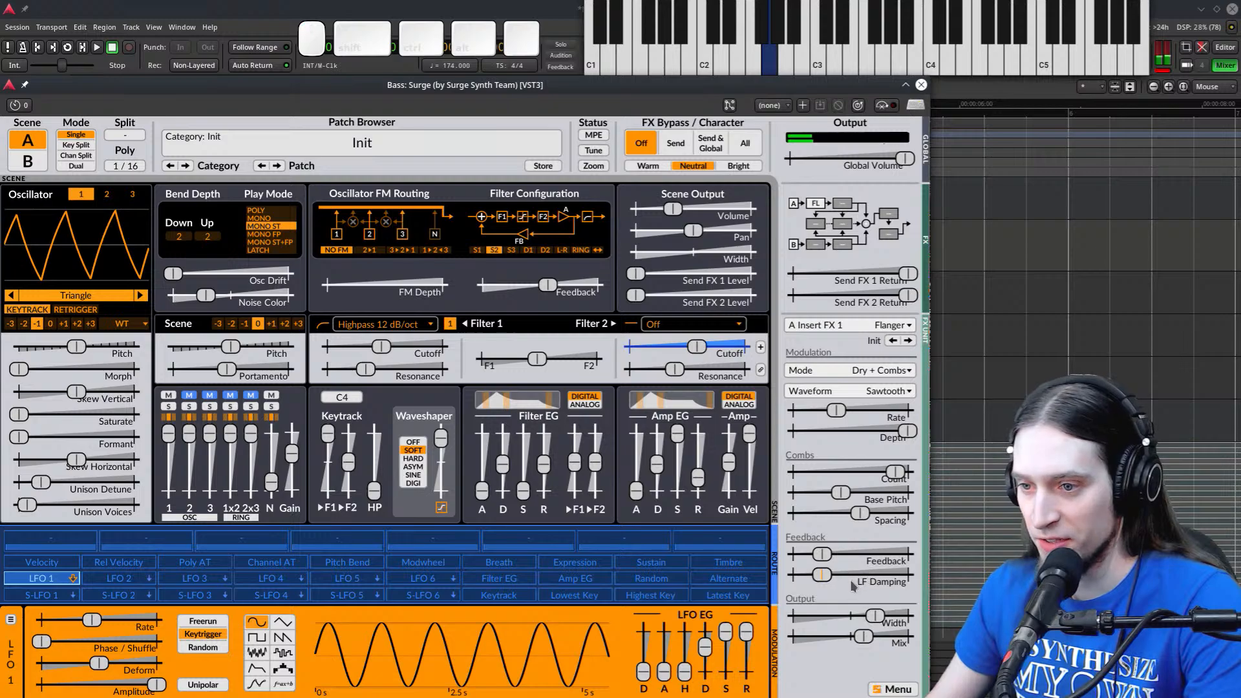
pyautogui.moveTo(876, 617); pyautogui.dragTo(931, 617)
pyautogui.moveTo(863, 638); pyautogui.dragTo(901, 619)
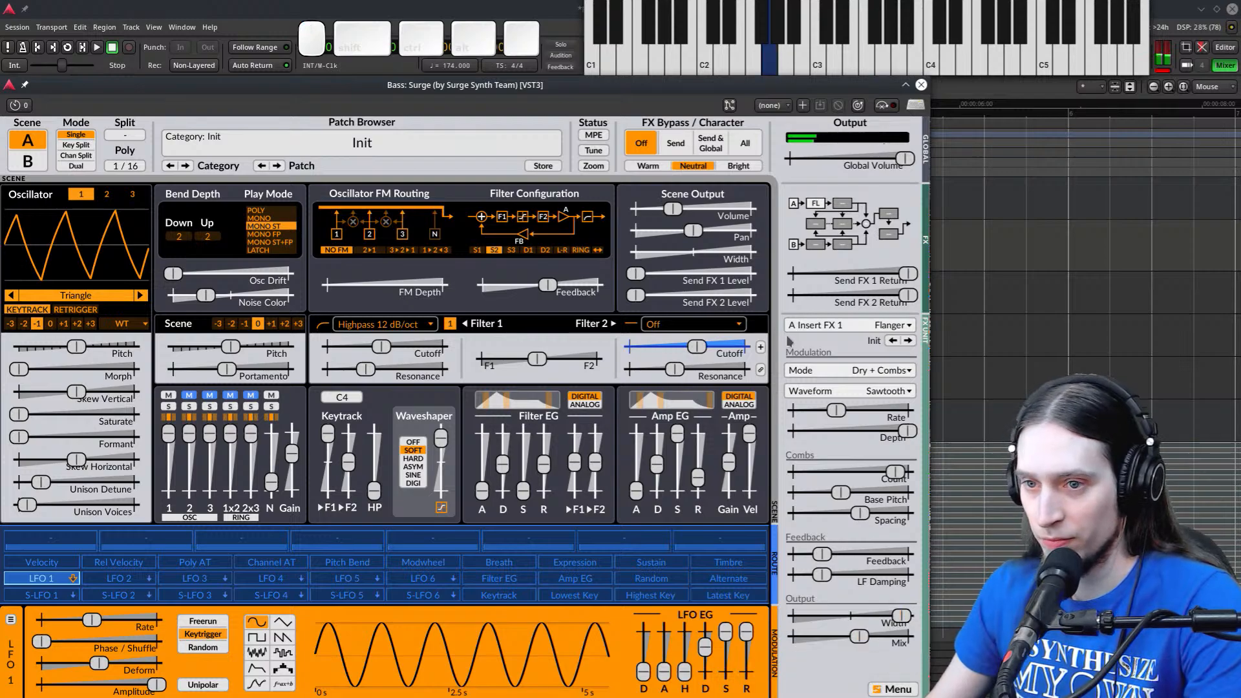
# Raise the scene volume slightly above centre, and set the flanger's depth to about a fifth, base pitch slightly above centre and spacing near centre
pyautogui.moveTo(675, 209); pyautogui.dragTo(783, 217)
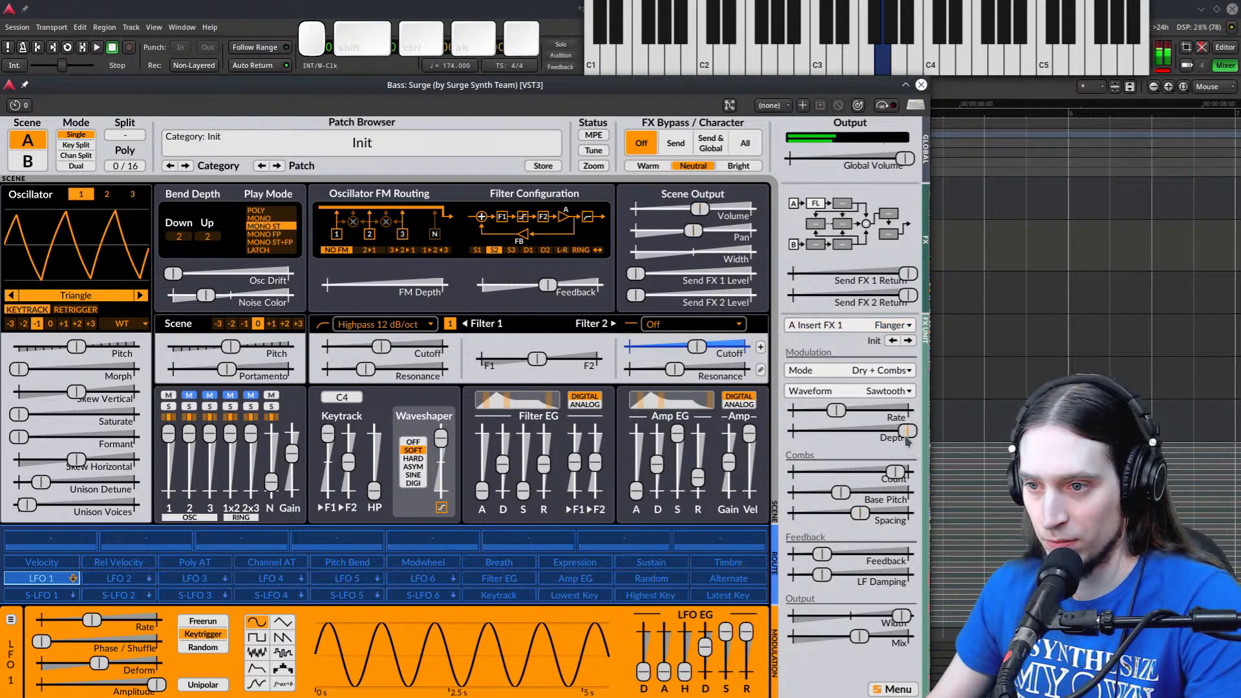
pyautogui.moveTo(907, 432); pyautogui.dragTo(750, 472)
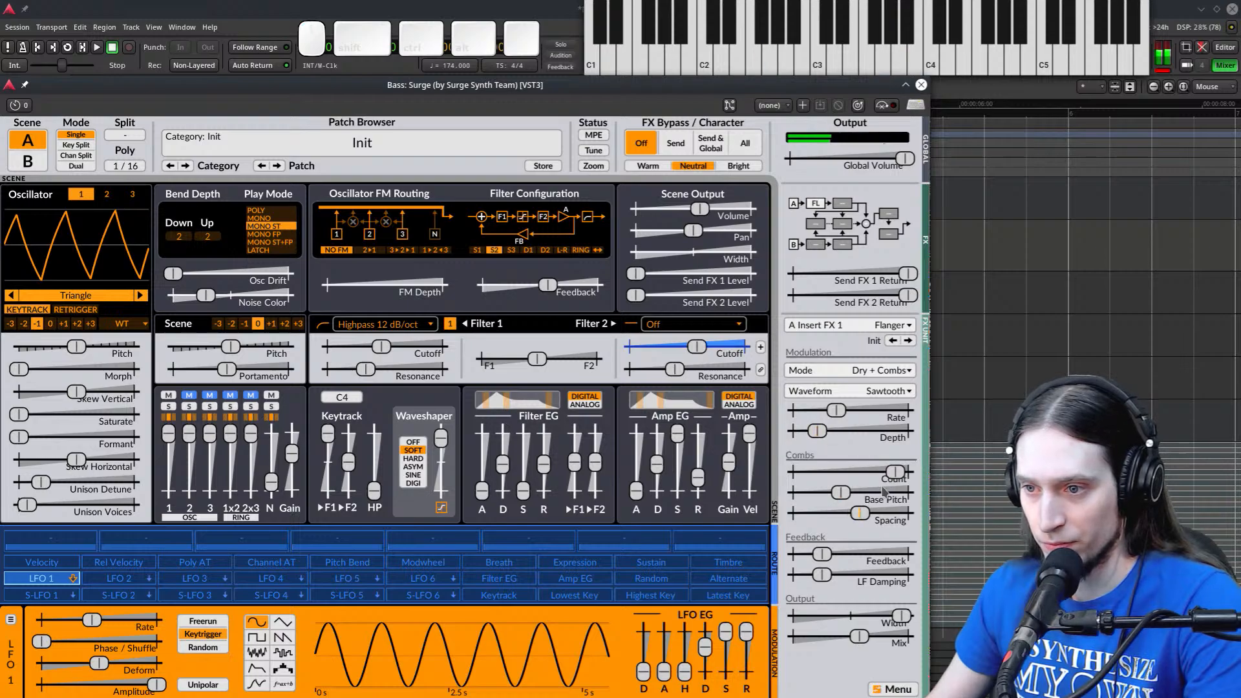
pyautogui.moveTo(841, 492)
pyautogui.mouseDown()
pyautogui.moveTo(891, 499)
pyautogui.moveTo(859, 506)
pyautogui.moveTo(940, 510)
pyautogui.moveTo(840, 498)
pyautogui.moveTo(876, 490)
pyautogui.moveTo(852, 495)
pyautogui.moveTo(856, 510)
pyautogui.moveTo(860, 493)
pyautogui.mouseUp()
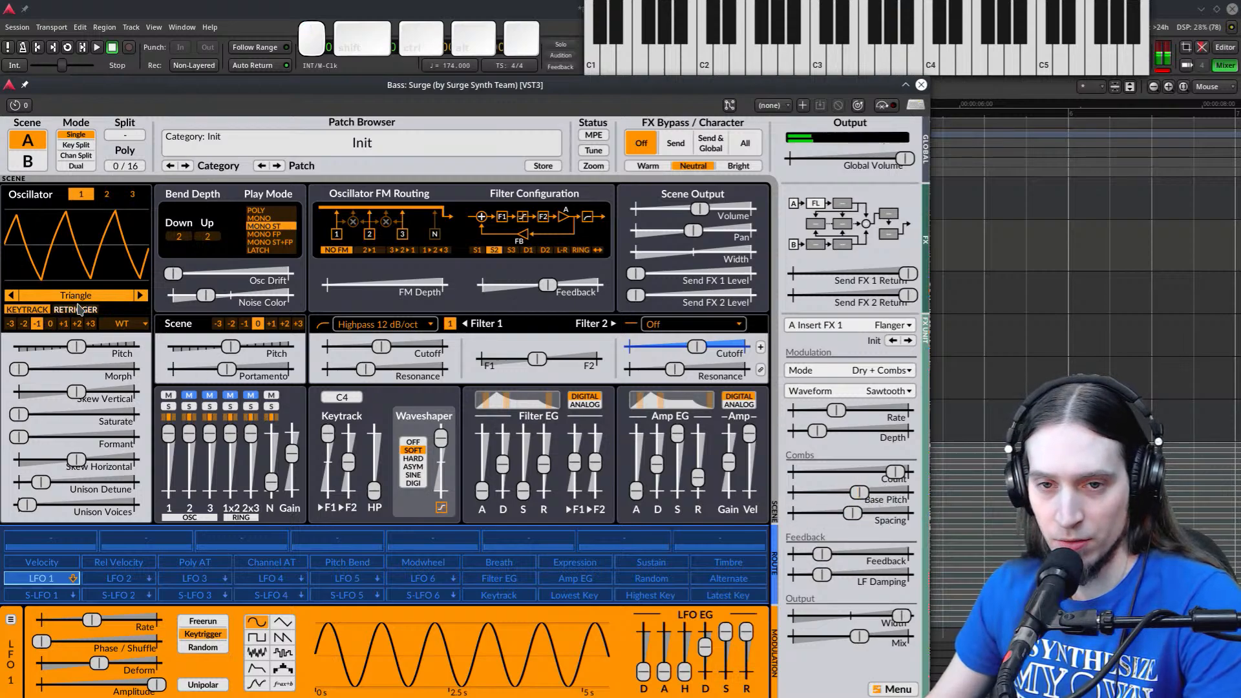
# Toggle oscillator 1's Retrigger option and set Filter 2 to the Notch type
pyautogui.click(75, 311)
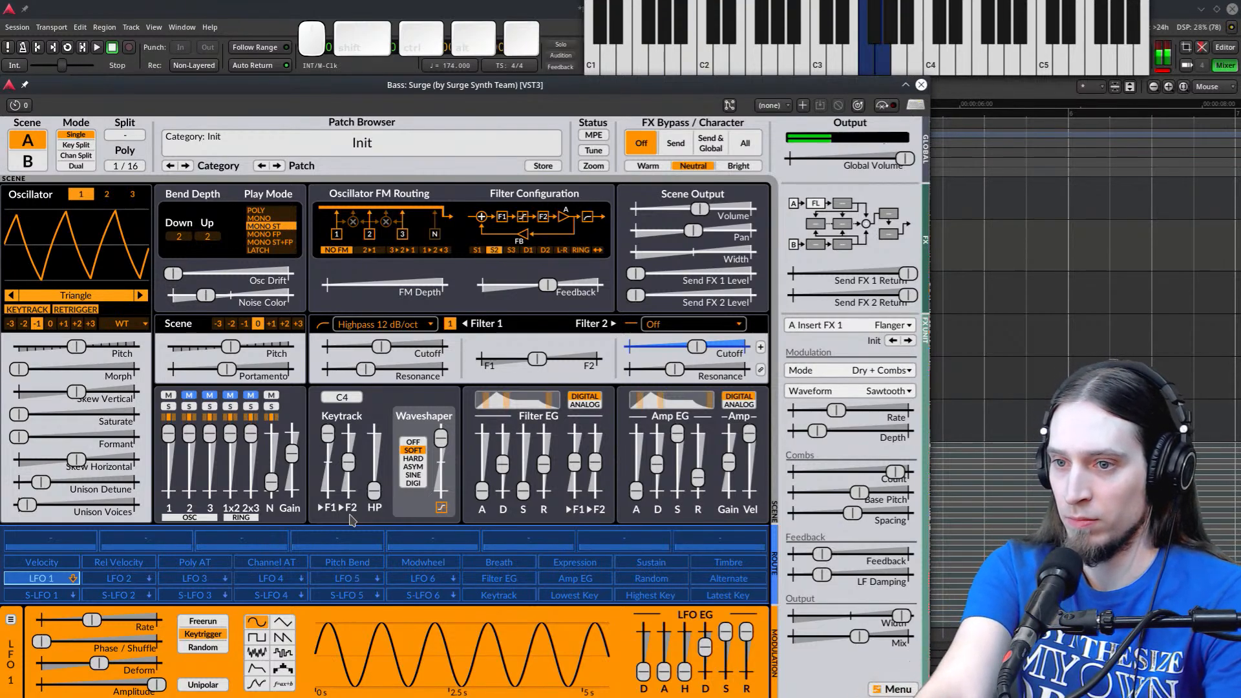
pyautogui.click(676, 323)
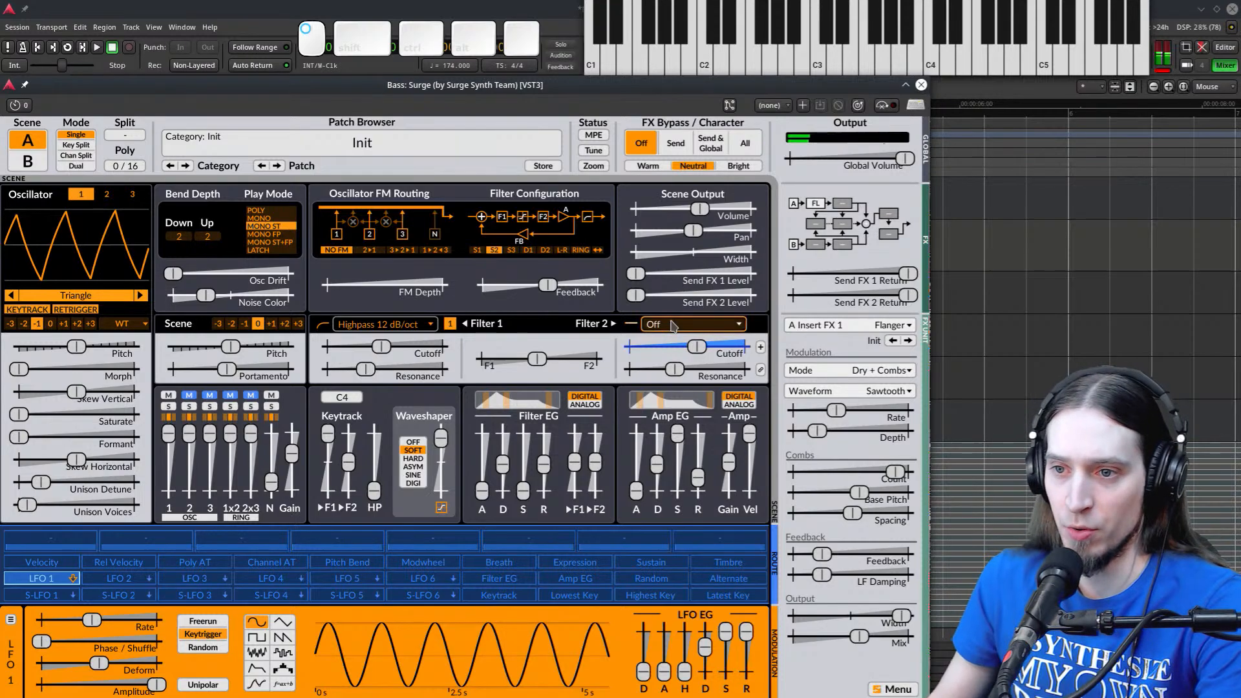
pyautogui.click(708, 439)
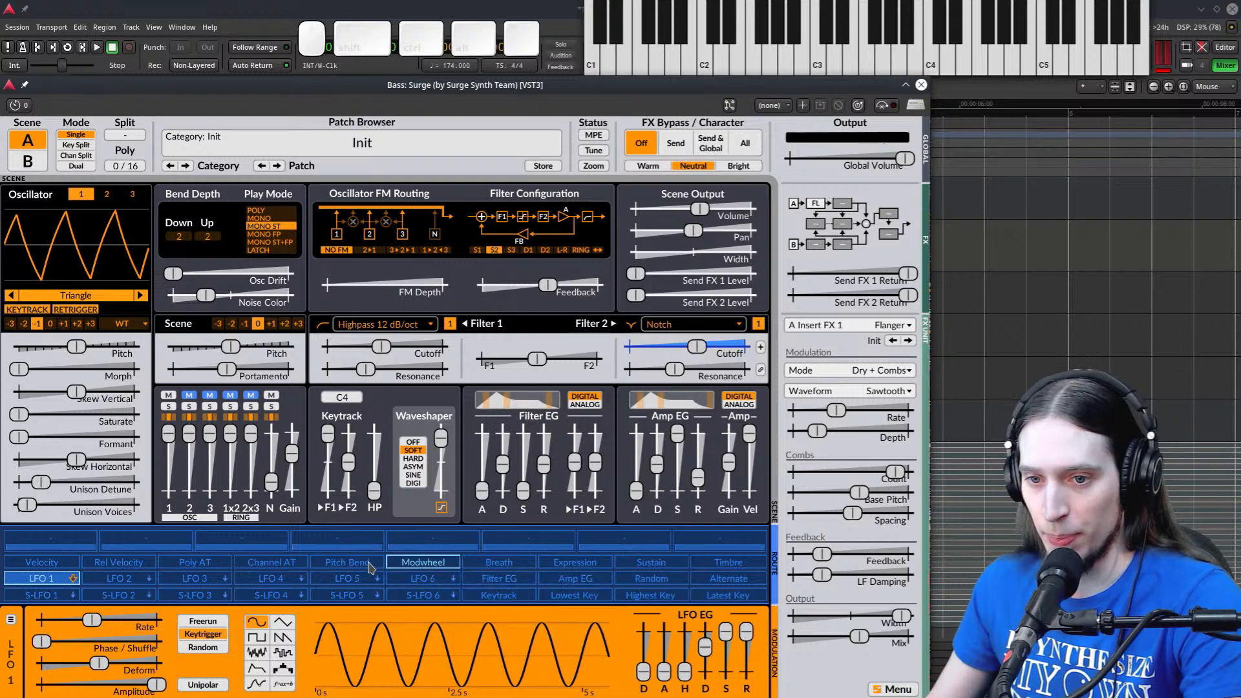
# Modulate LFO 1's rate from Keytrack by a small positive amount, and reduce the flanger's mix to just above centre
pyautogui.click(499, 594)
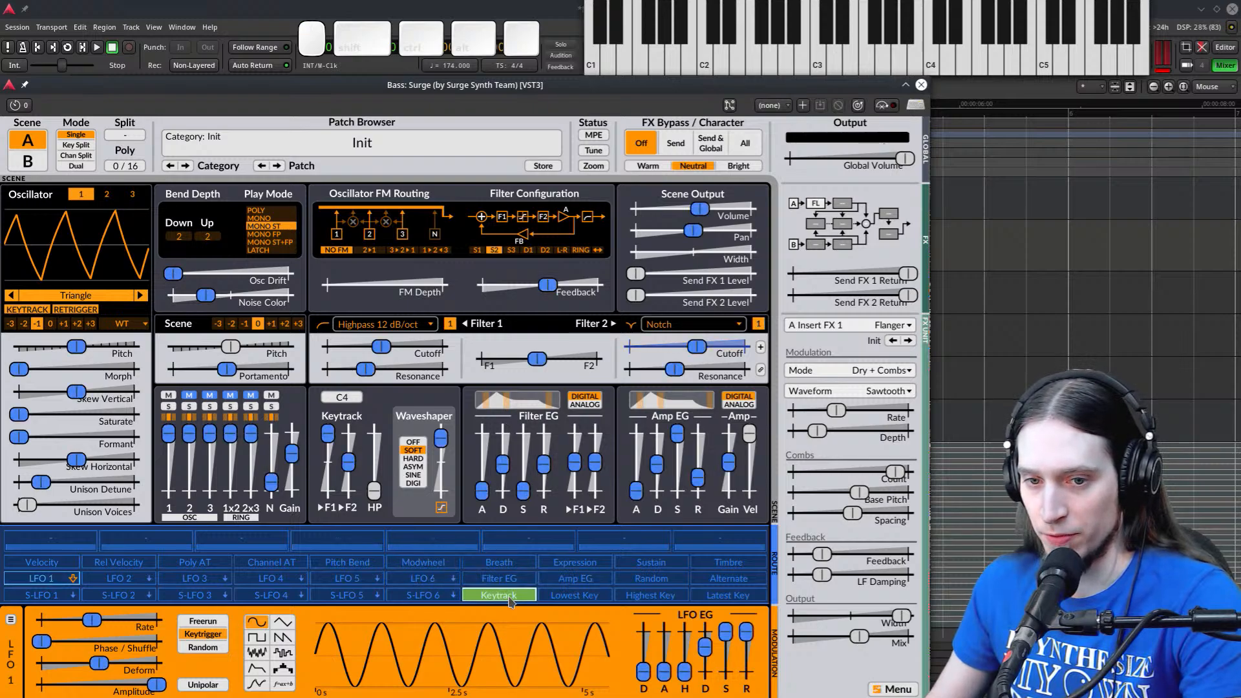
pyautogui.click(48, 581)
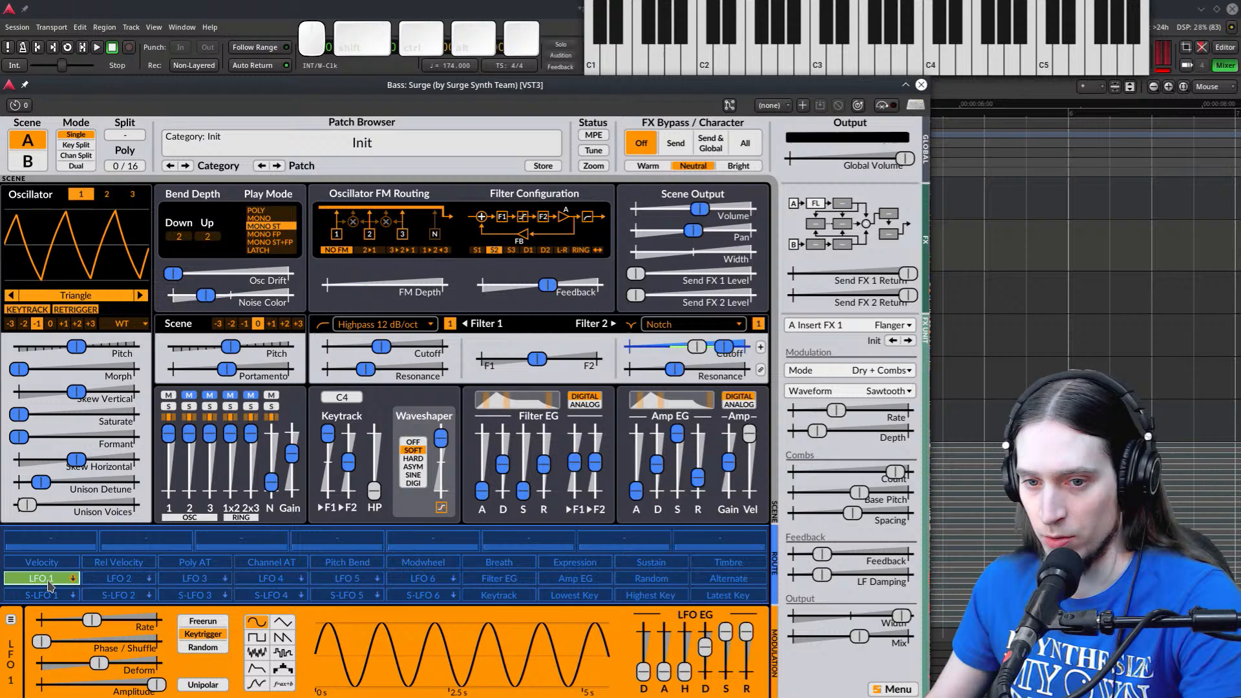
pyautogui.click(492, 596)
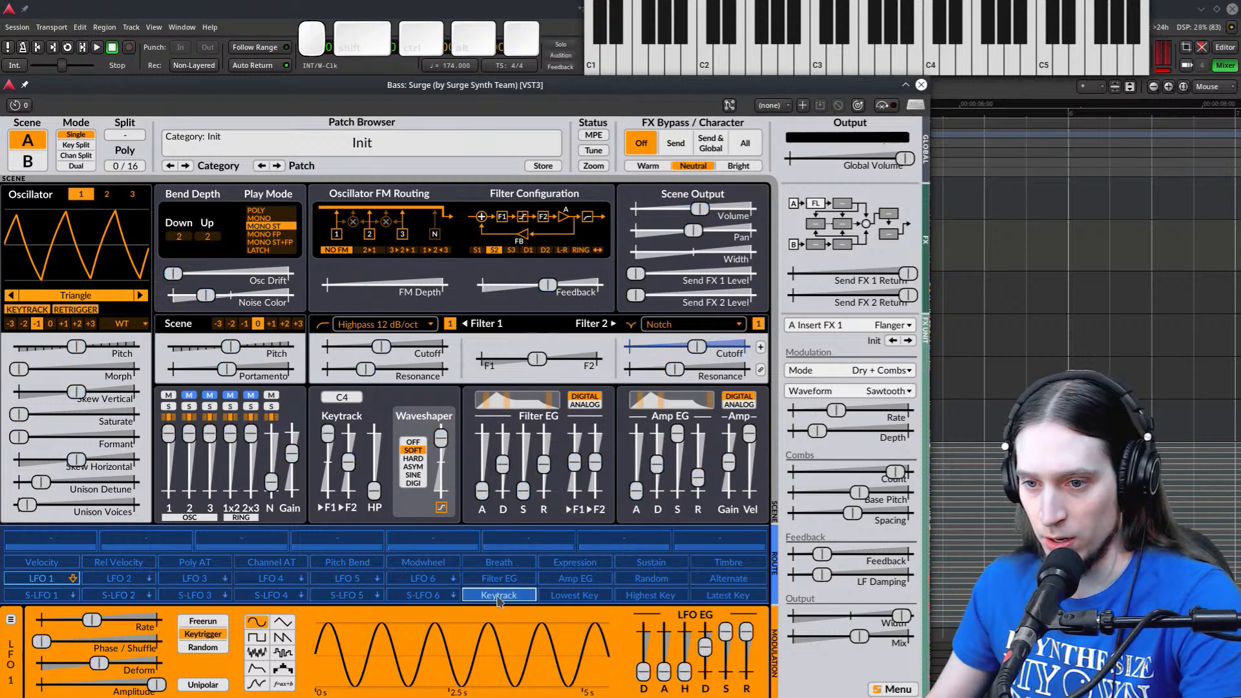
pyautogui.click(499, 598)
pyautogui.moveTo(93, 621); pyautogui.dragTo(305, 632)
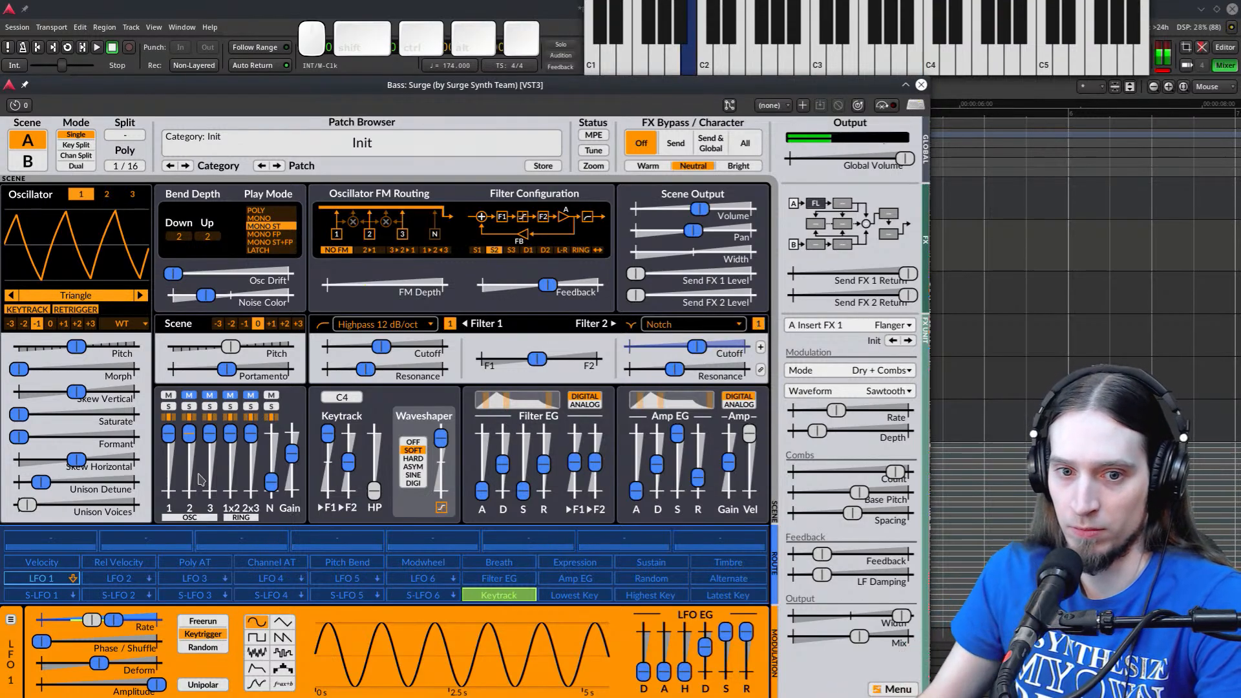
pyautogui.hotkey('ctrl', 'w')
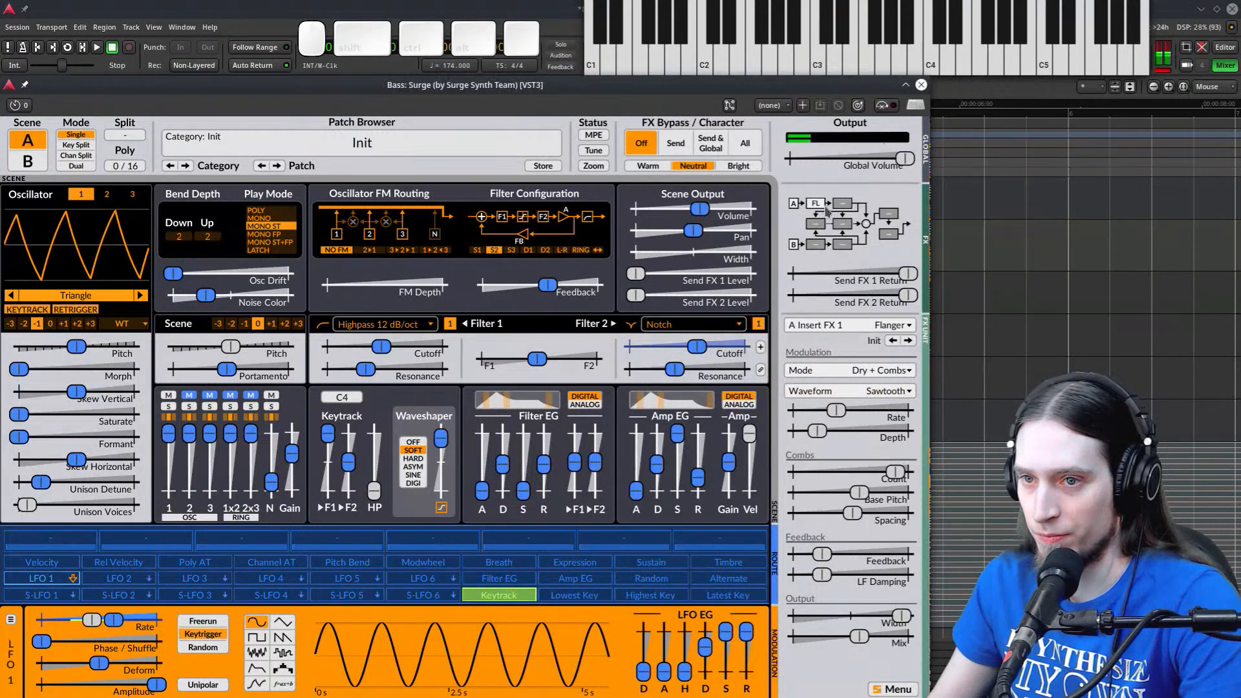
pyautogui.moveTo(871, 646); pyautogui.dragTo(856, 642)
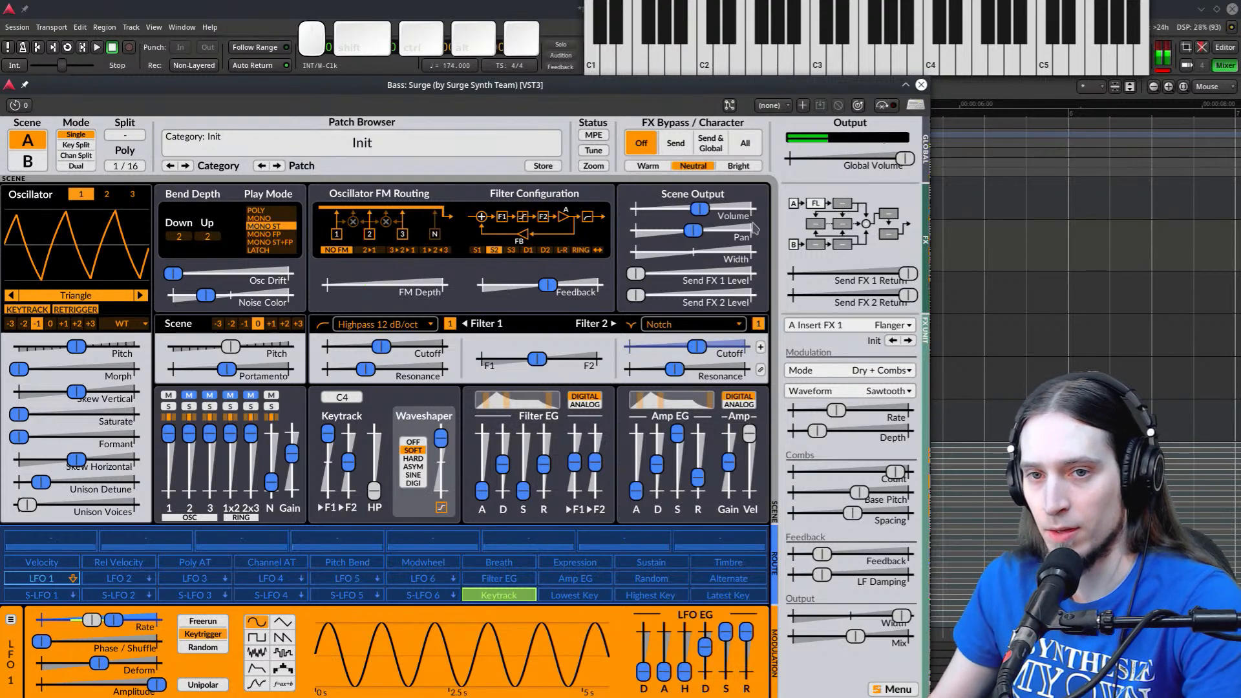
# Set oscillator 2 to the Sine type with FM Behaviour at maximum, one octave down, and unmute it in the mixer
pyautogui.click(107, 194)
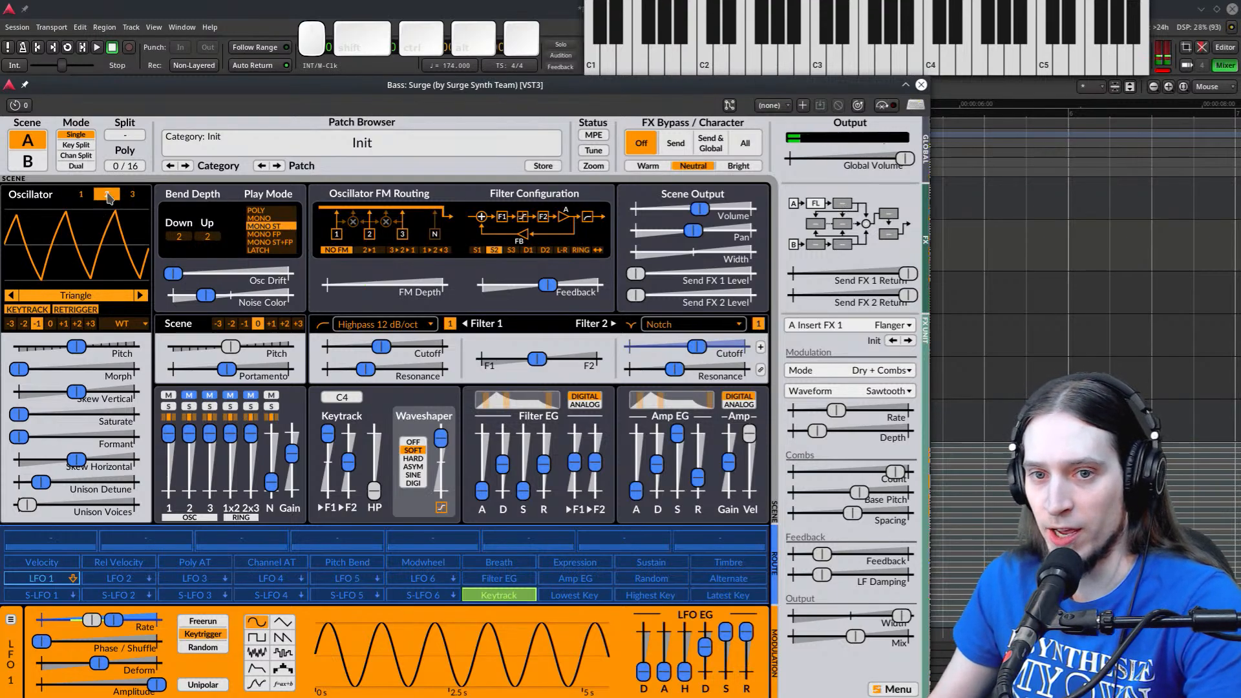
pyautogui.click(124, 323)
pyautogui.click(134, 410)
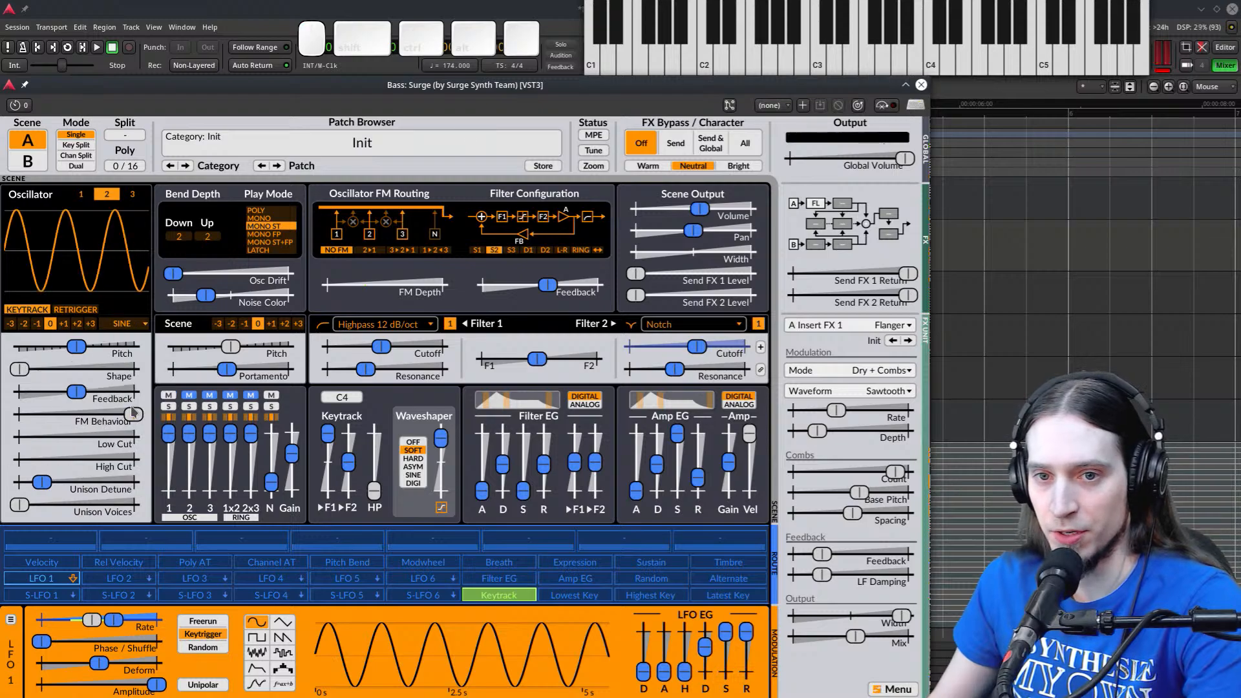
pyautogui.click(36, 323)
pyautogui.click(189, 395)
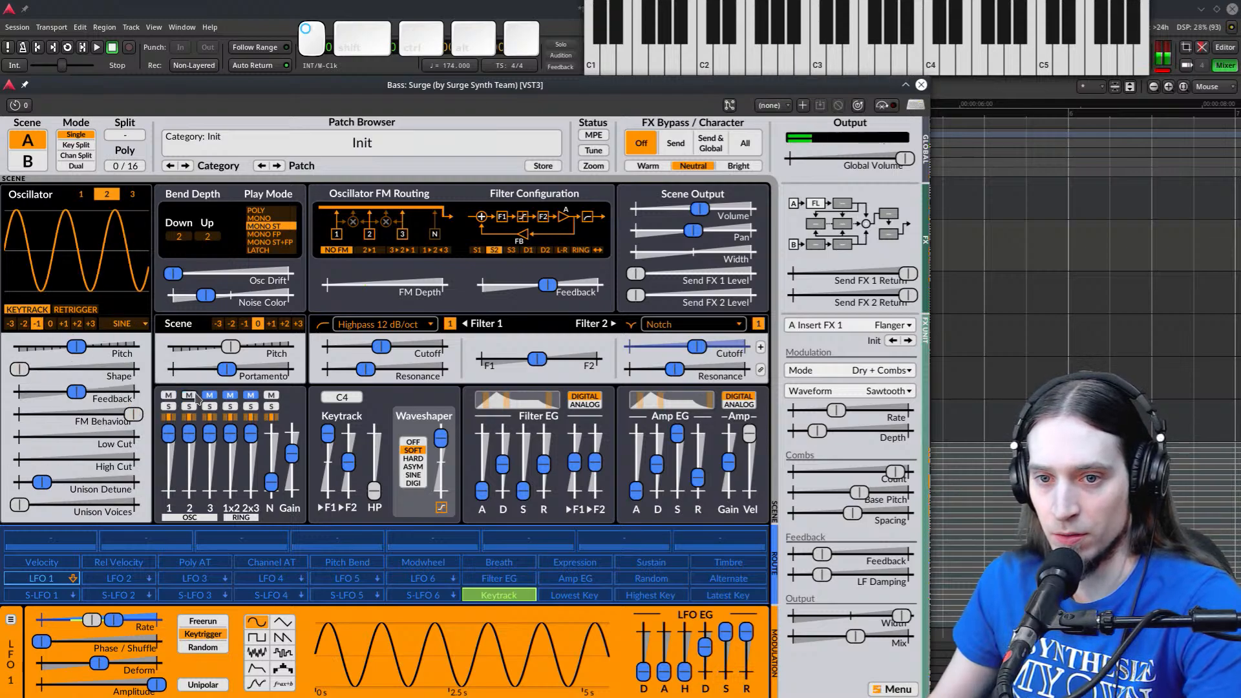
# Disarm Keytrack, clear its modulation of oscillator 2's level, and lower that level to about three quarters
pyautogui.moveTo(191, 437); pyautogui.dragTo(191, 378)
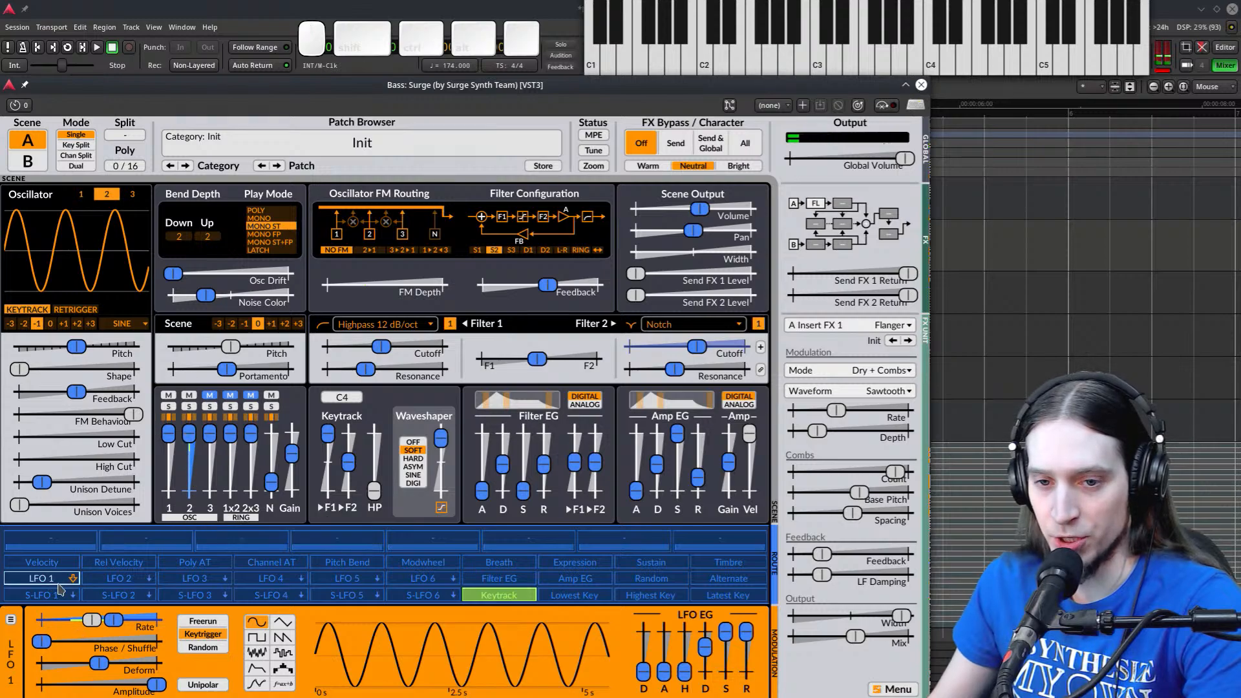
pyautogui.click(482, 598)
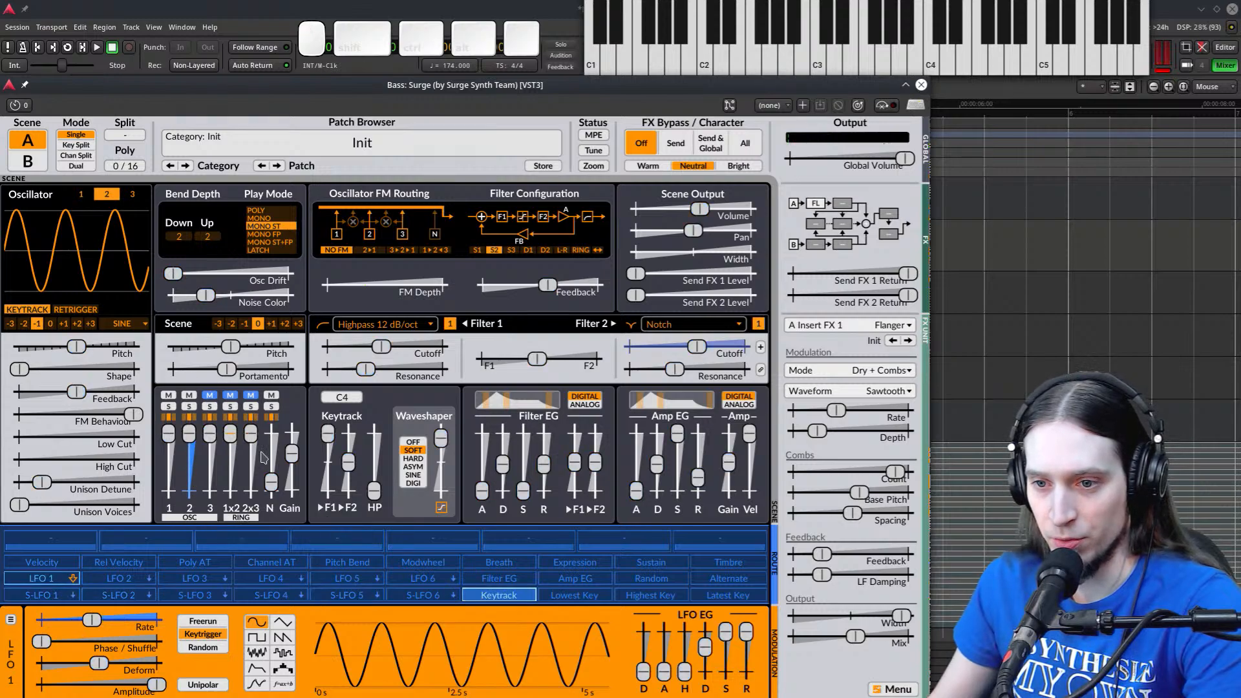
pyautogui.rightClick(190, 433)
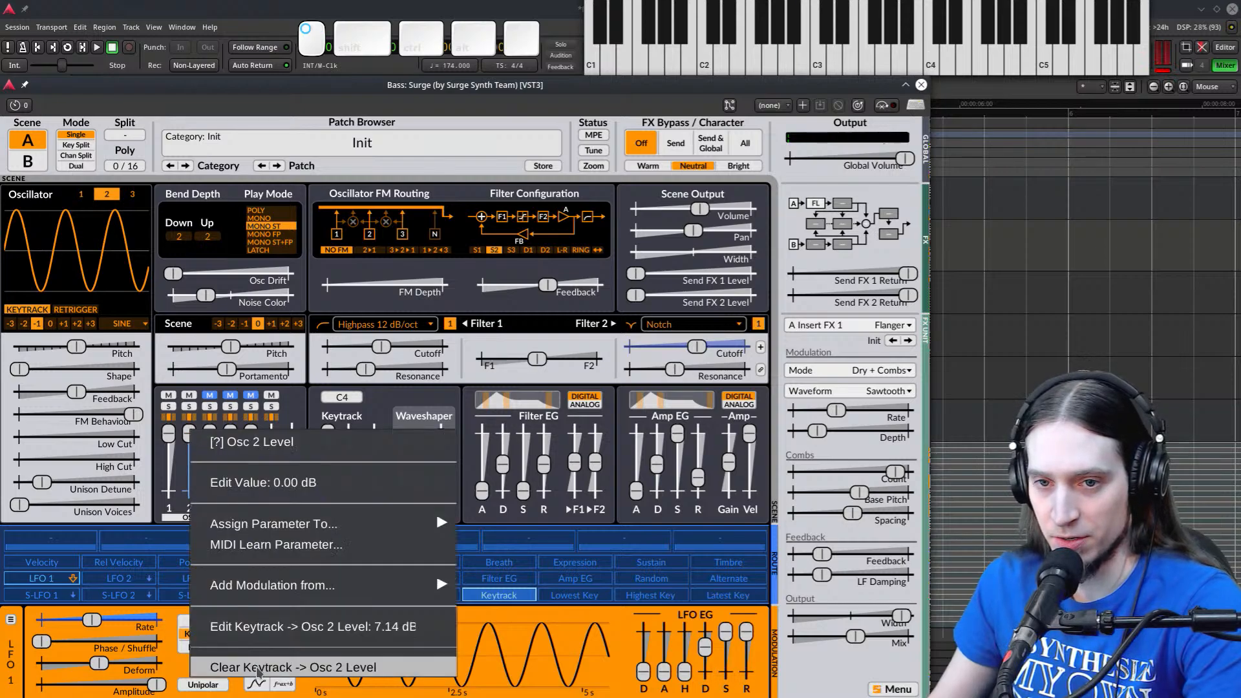
pyautogui.click(257, 669)
pyautogui.moveTo(189, 434); pyautogui.dragTo(196, 503)
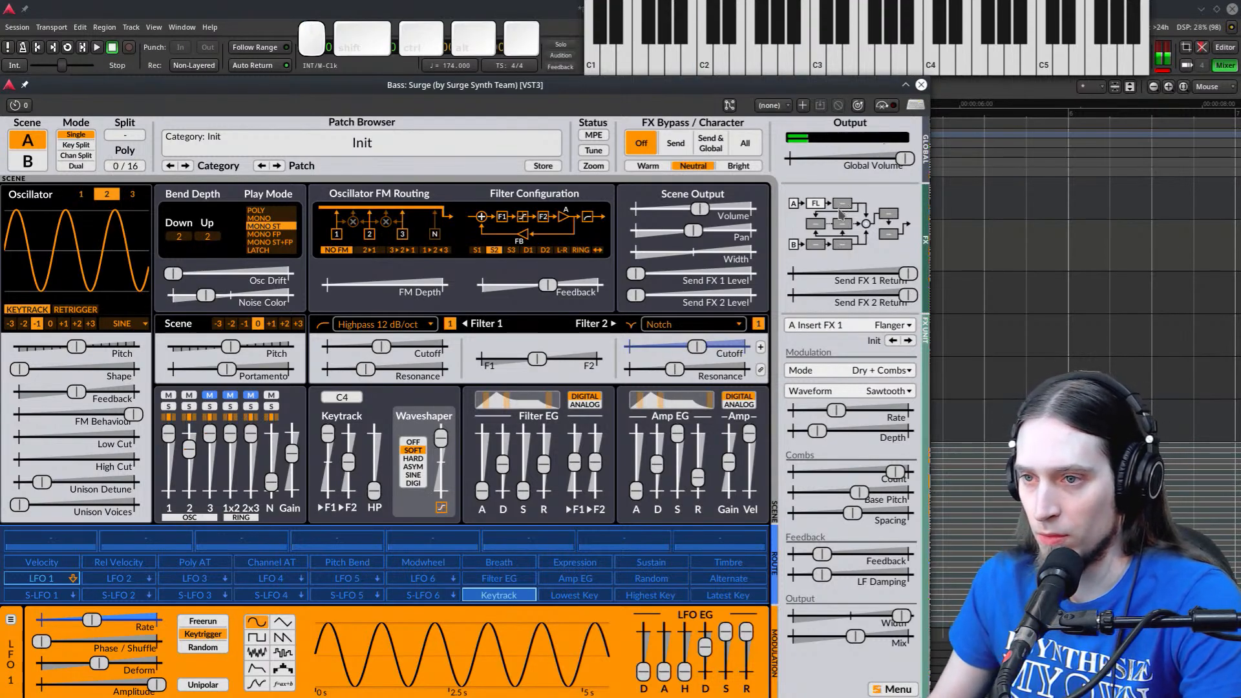
# Load Reverb 2's Init (Dry) preset into A Insert FX 2 with the mix at about 80%, and toggle the slot's bypass to compare
pyautogui.click(843, 205)
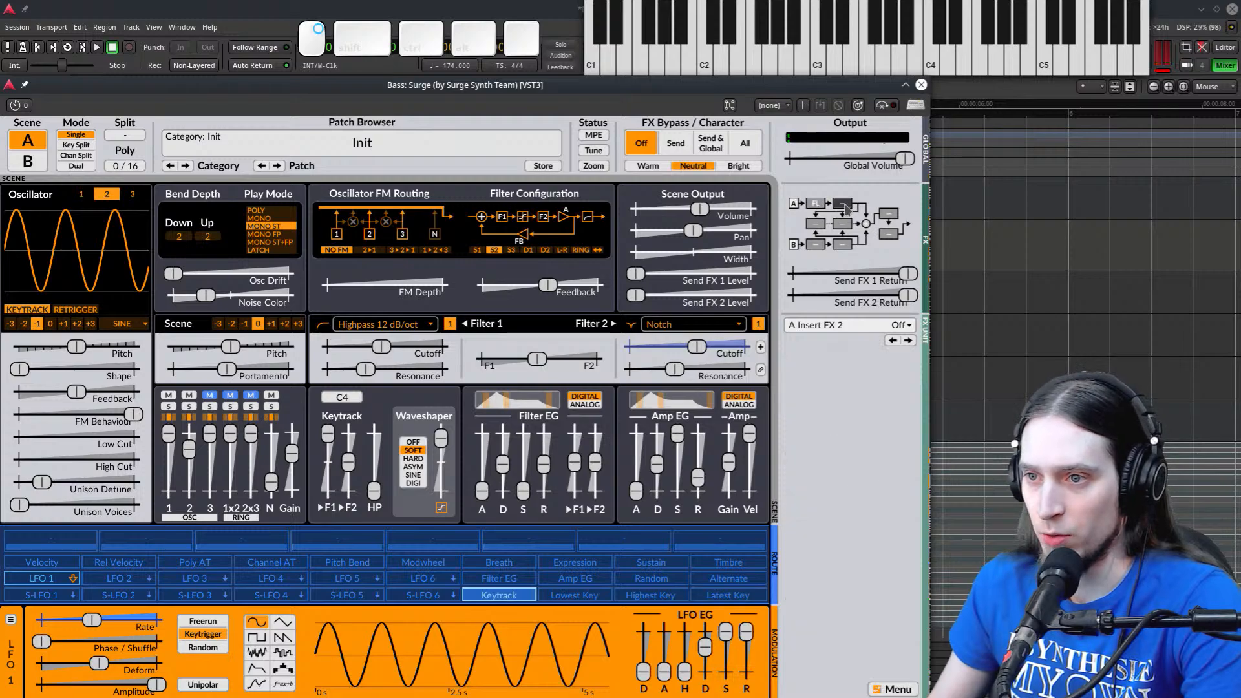
pyautogui.click(834, 327)
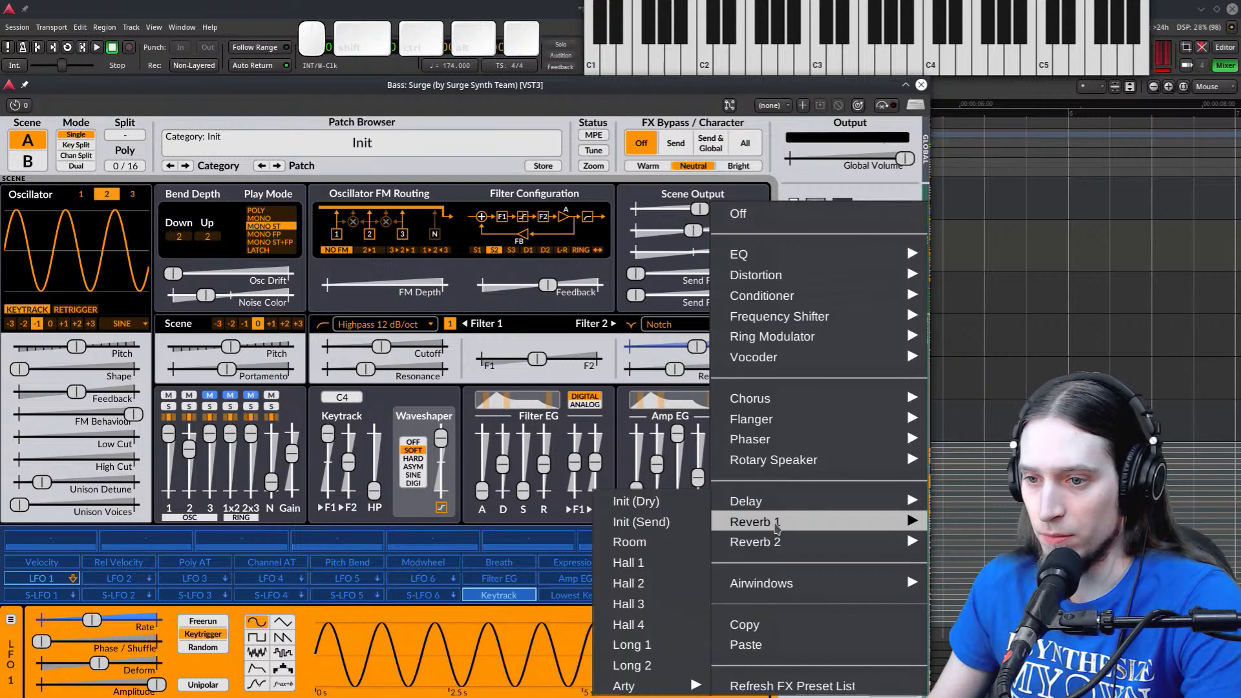
pyautogui.moveTo(770, 543)
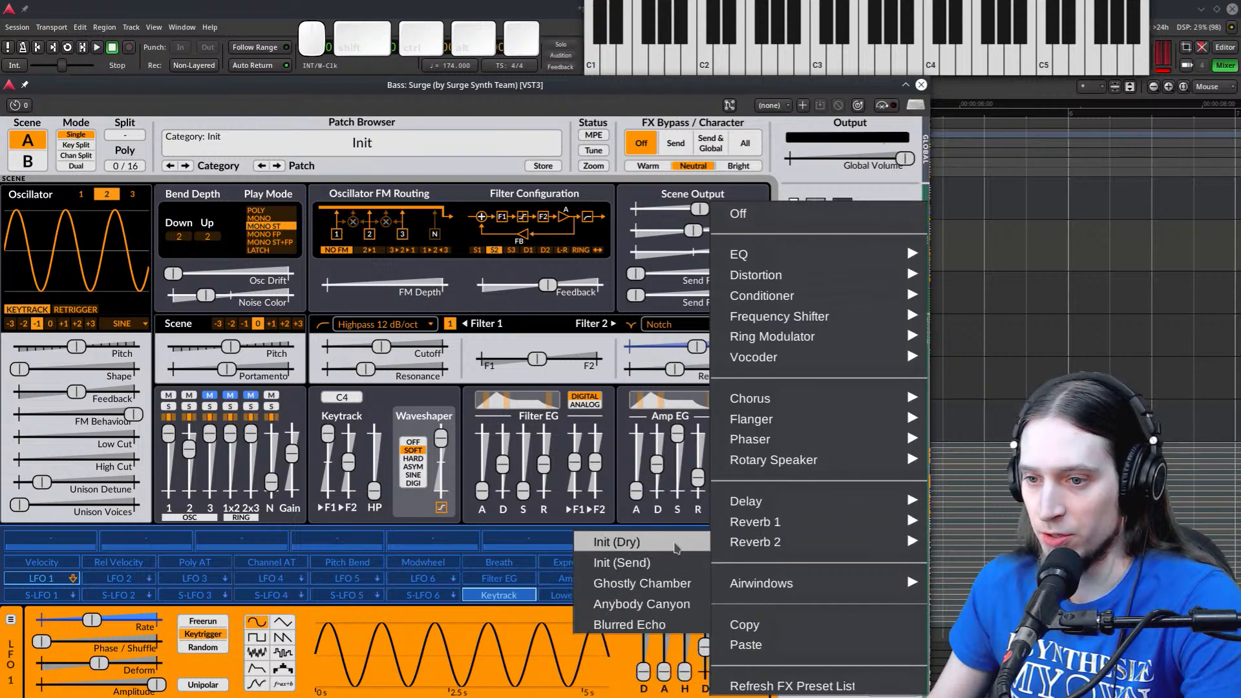
pyautogui.click(640, 543)
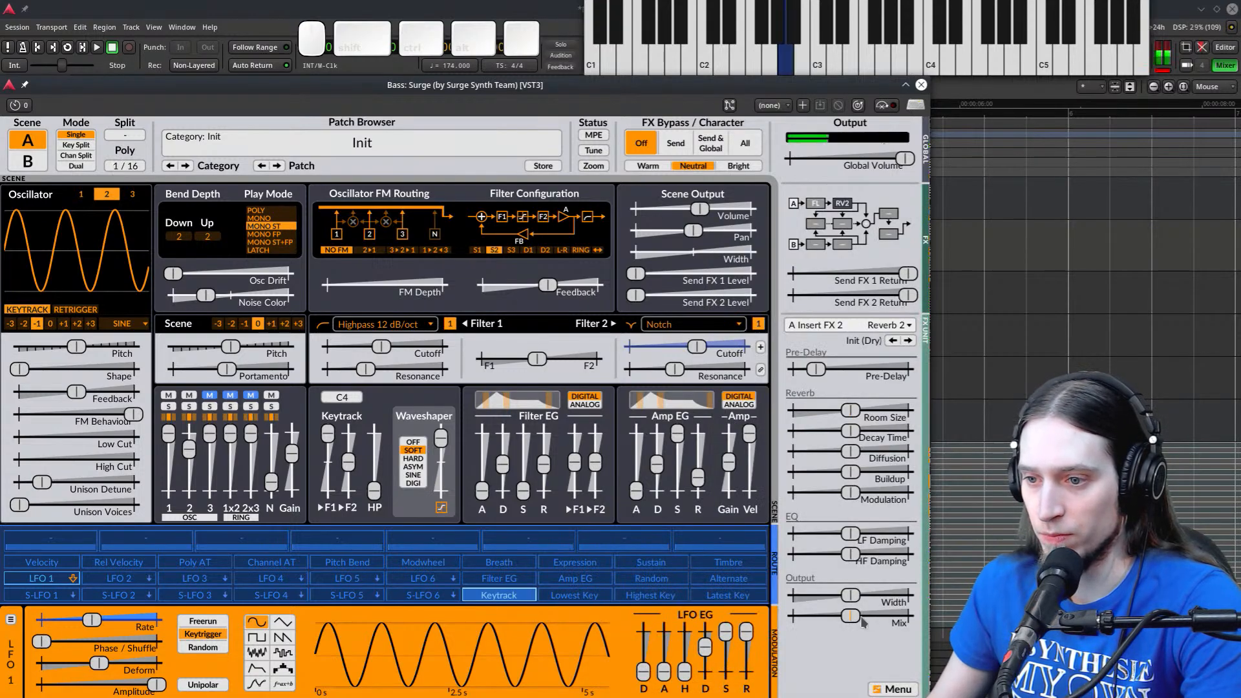
pyautogui.moveTo(854, 619); pyautogui.dragTo(950, 618)
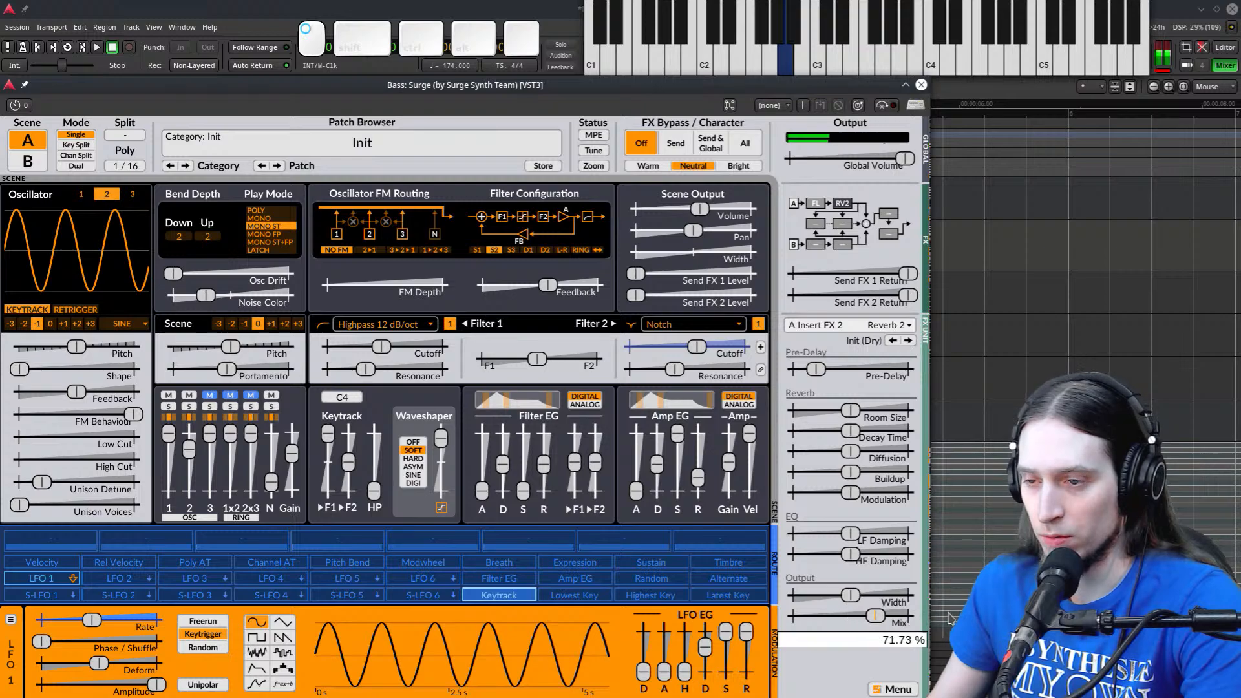
pyautogui.rightClick(843, 205)
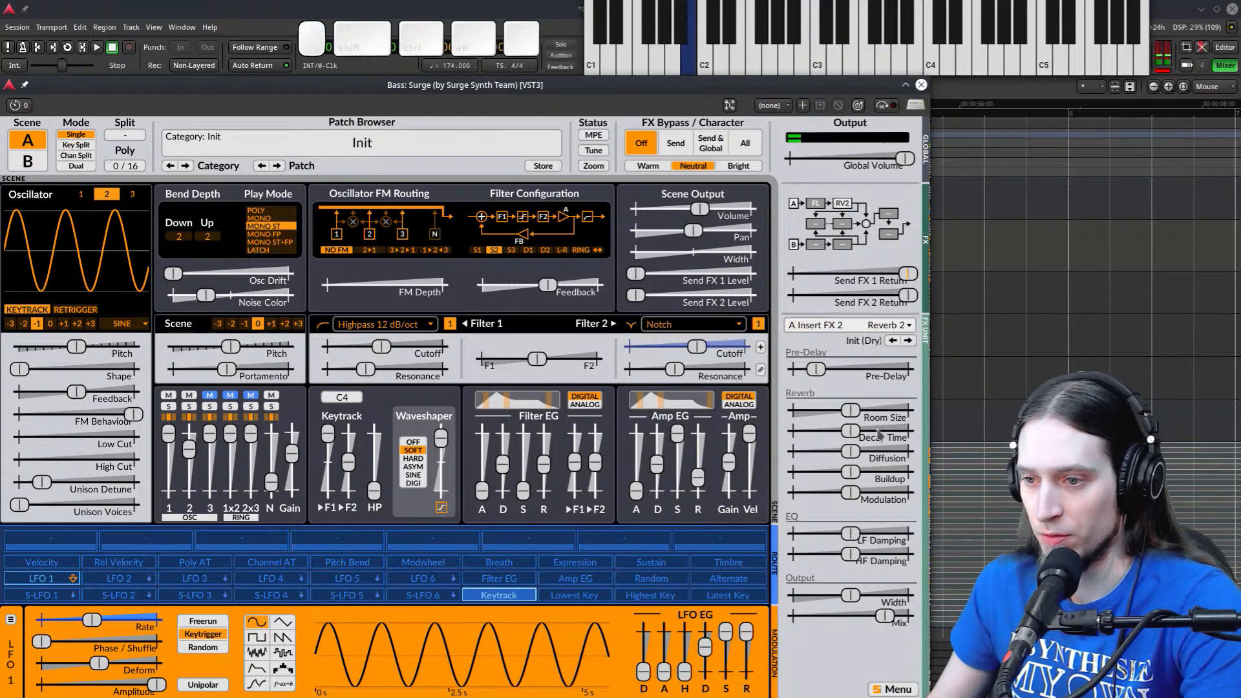
# Set the reverb's pre-delay to minimum, decay time to about a tenth, diffusion near minimum and mix to about a third
pyautogui.moveTo(884, 616); pyautogui.dragTo(817, 618)
pyautogui.moveTo(815, 373); pyautogui.dragTo(789, 373)
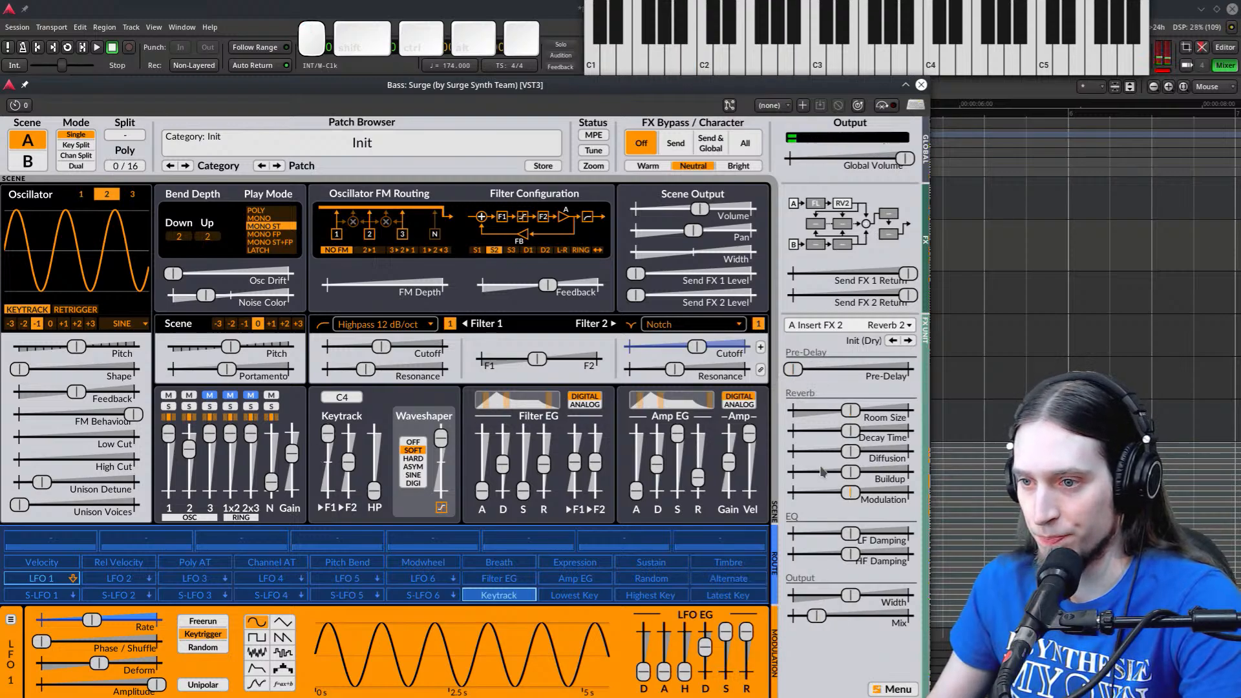
pyautogui.moveTo(852, 476); pyautogui.dragTo(850, 477)
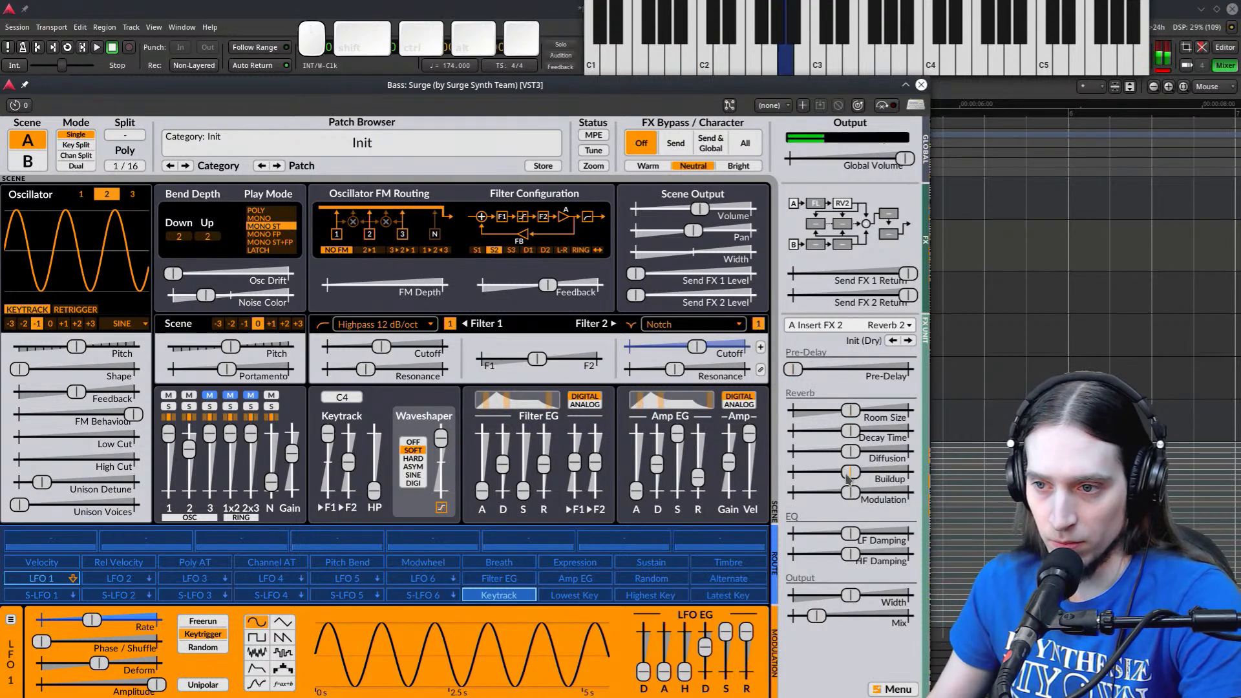
pyautogui.moveTo(850, 432); pyautogui.dragTo(807, 432)
pyautogui.moveTo(816, 616); pyautogui.dragTo(883, 623)
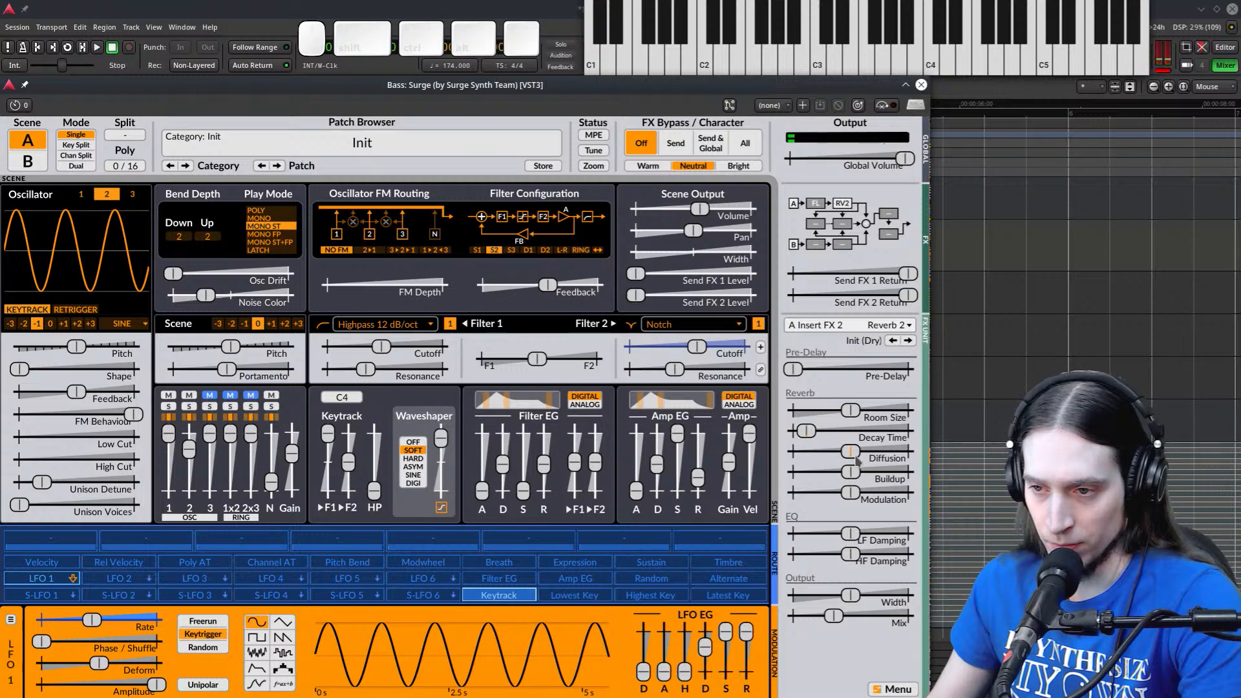
pyautogui.moveTo(856, 460); pyautogui.dragTo(803, 455)
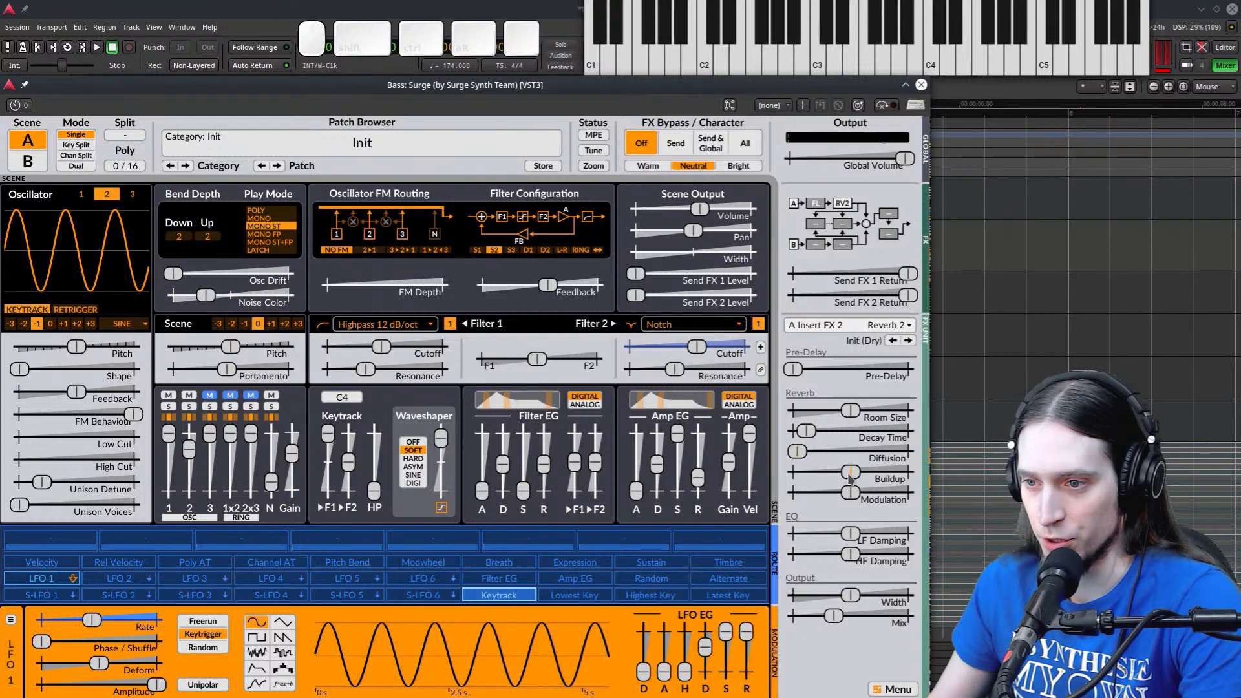
# Raise the reverb's buildup to about 90%, set room size to minimum, shorten the decay slightly and lower the mix to about an eighth
pyautogui.moveTo(851, 479); pyautogui.dragTo(926, 481)
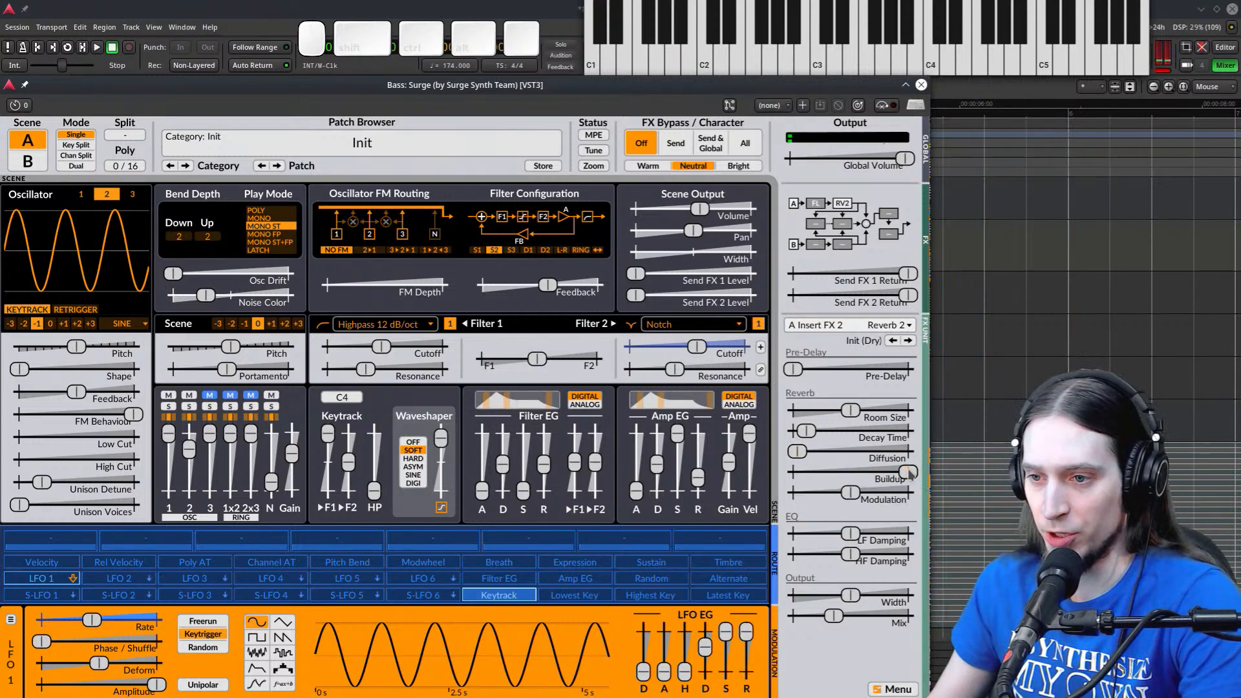
pyautogui.moveTo(909, 474); pyautogui.dragTo(890, 473)
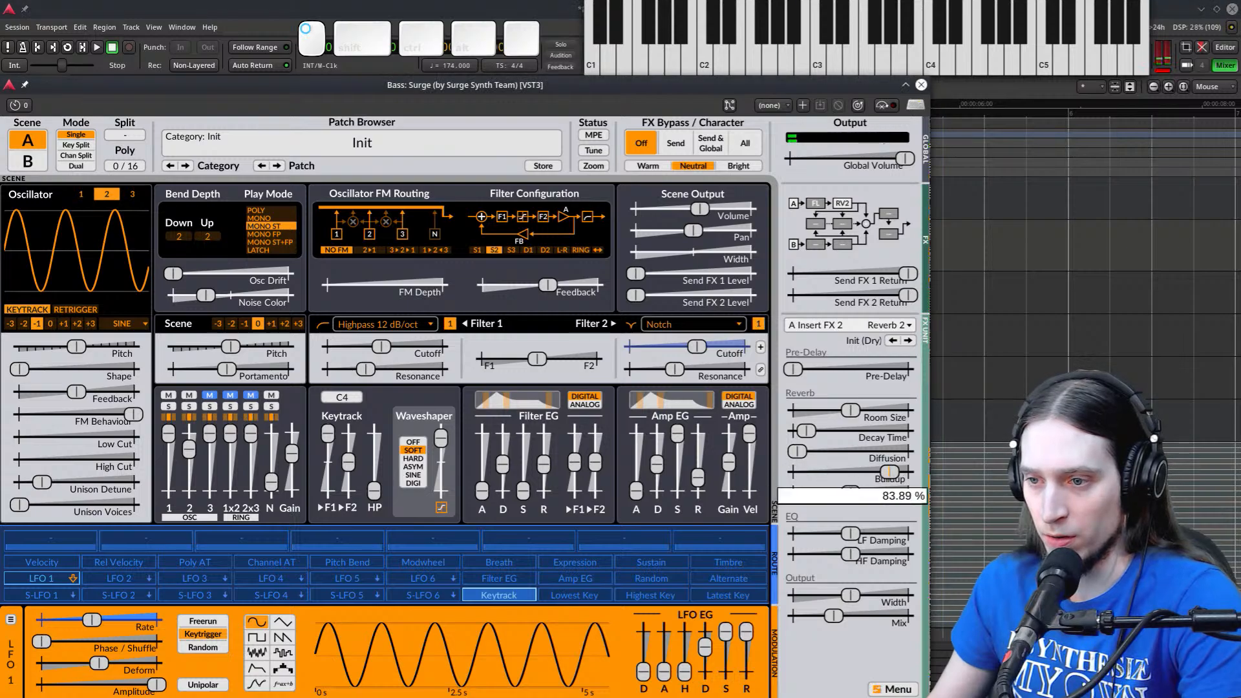
pyautogui.moveTo(766, 491); pyautogui.dragTo(1134, 481)
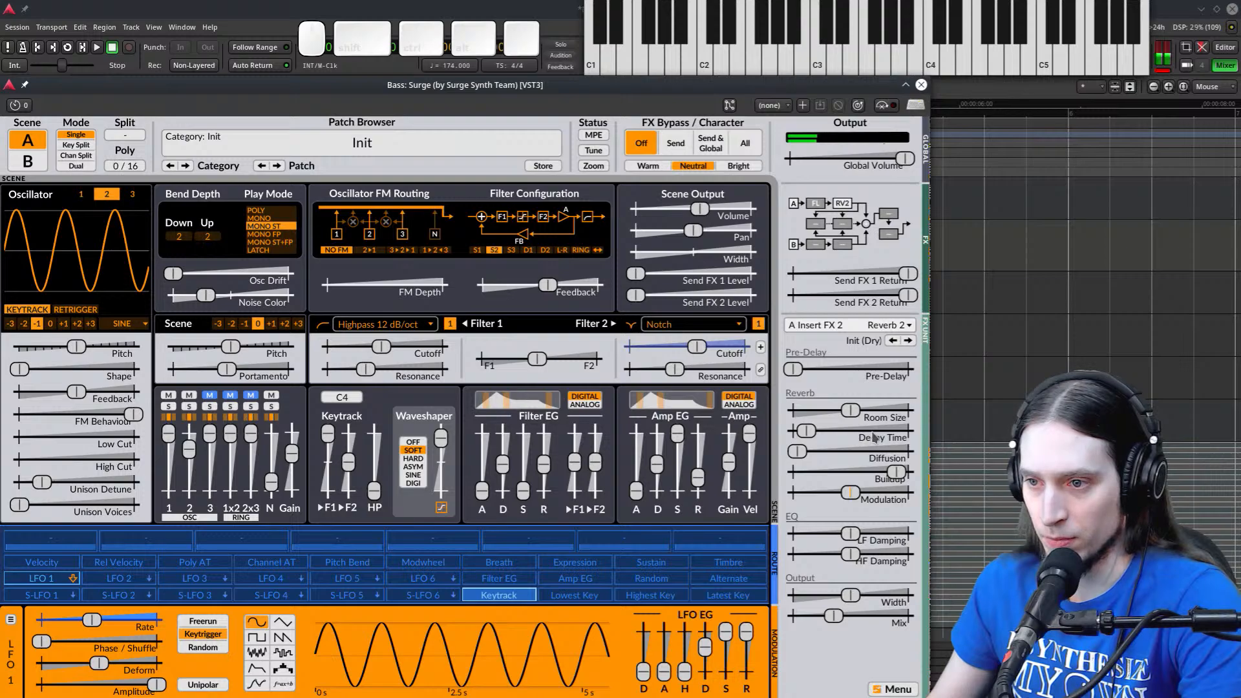
pyautogui.moveTo(852, 414); pyautogui.dragTo(702, 450)
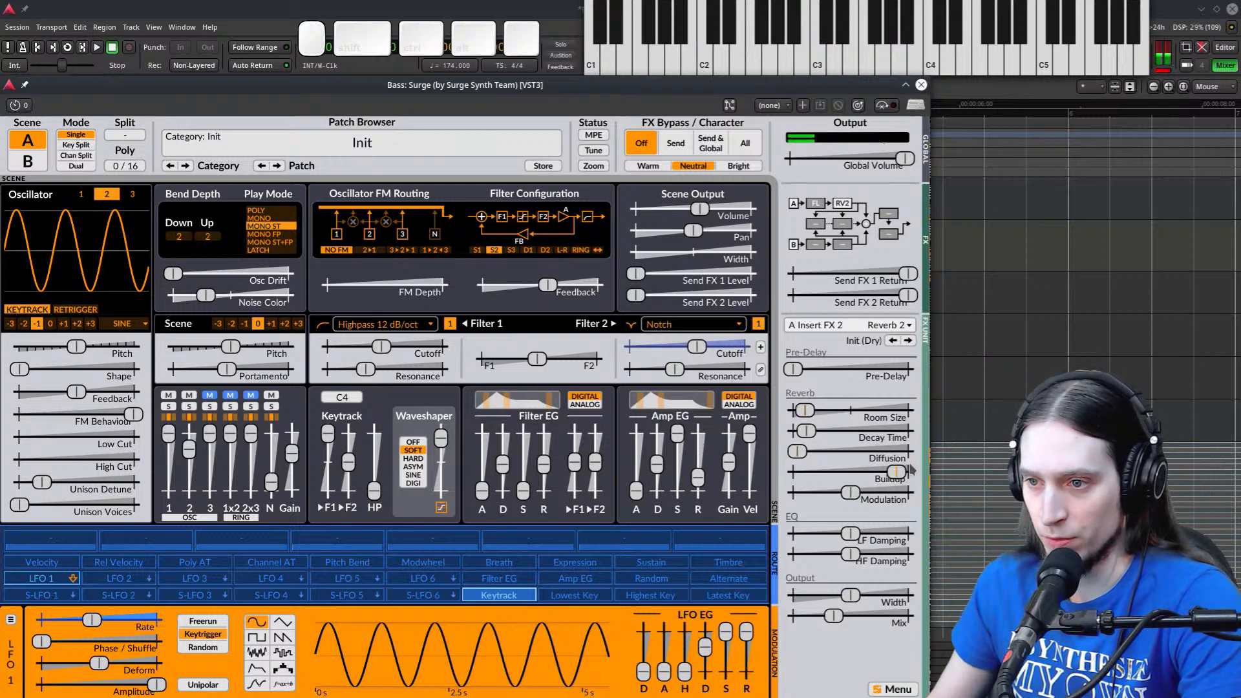
pyautogui.moveTo(802, 414)
pyautogui.mouseDown()
pyautogui.moveTo(790, 414)
pyautogui.moveTo(804, 431)
pyautogui.mouseUp()
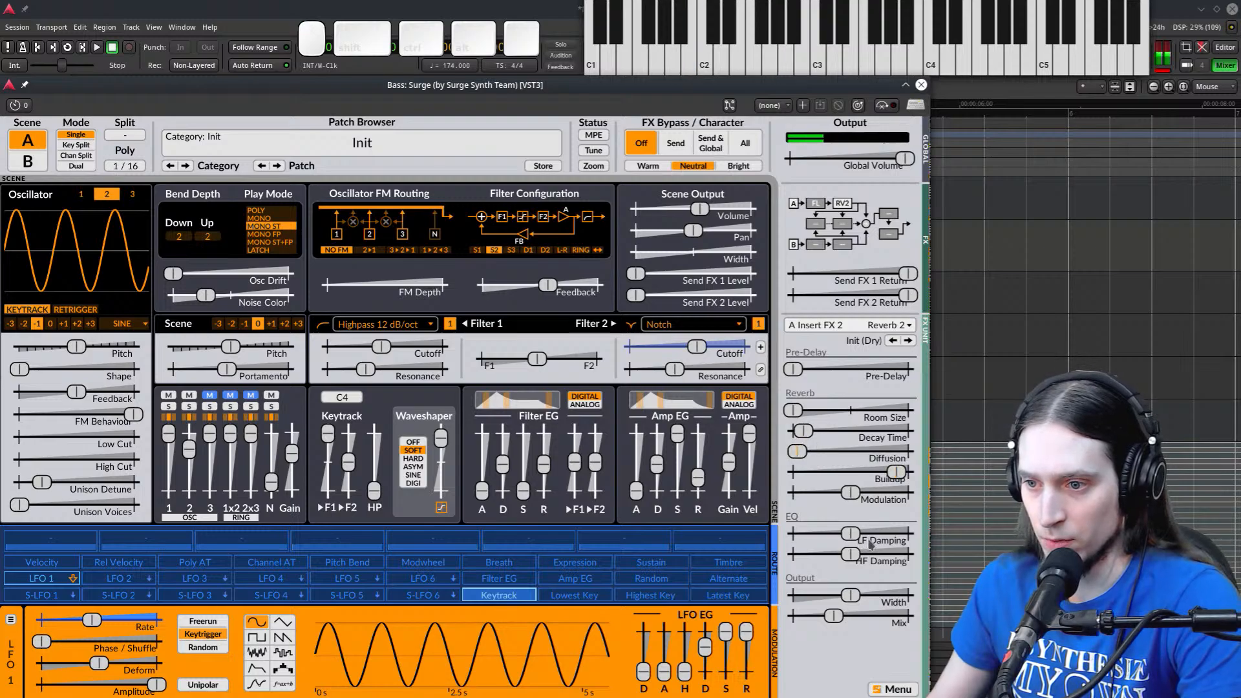
pyautogui.moveTo(832, 620); pyautogui.dragTo(810, 620)
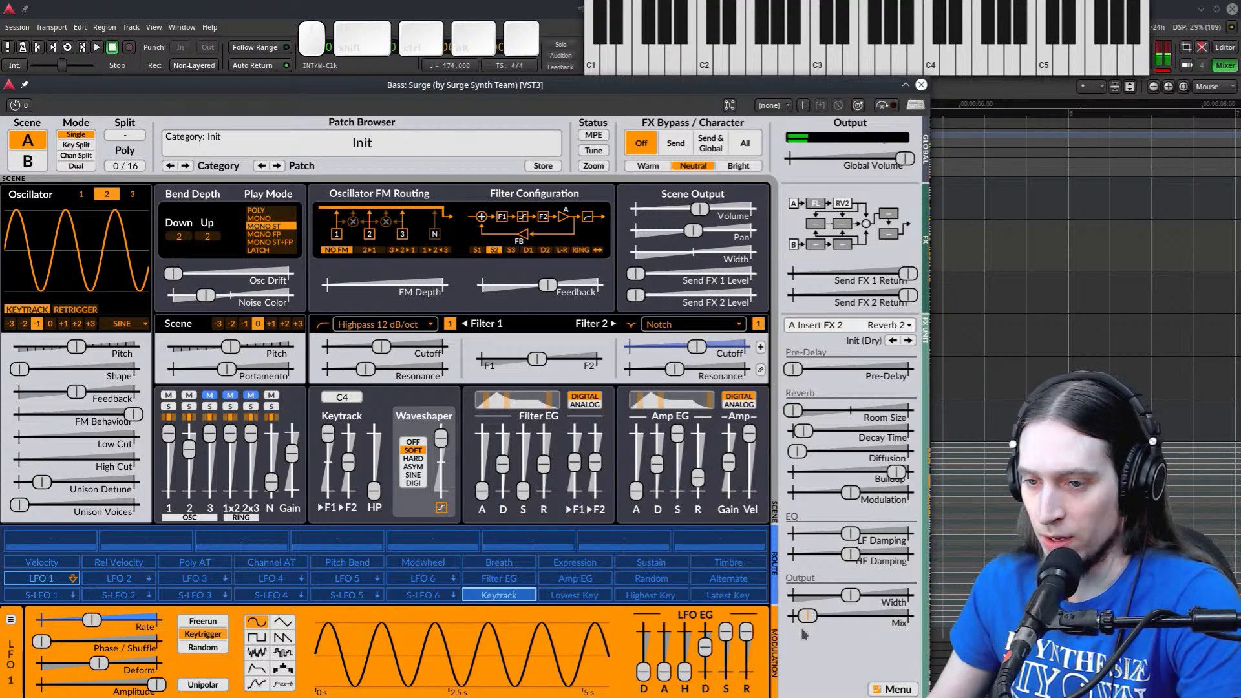
# Try to modulate the reverb's mix with the Amp EG, and disarm that source
pyautogui.click(590, 579)
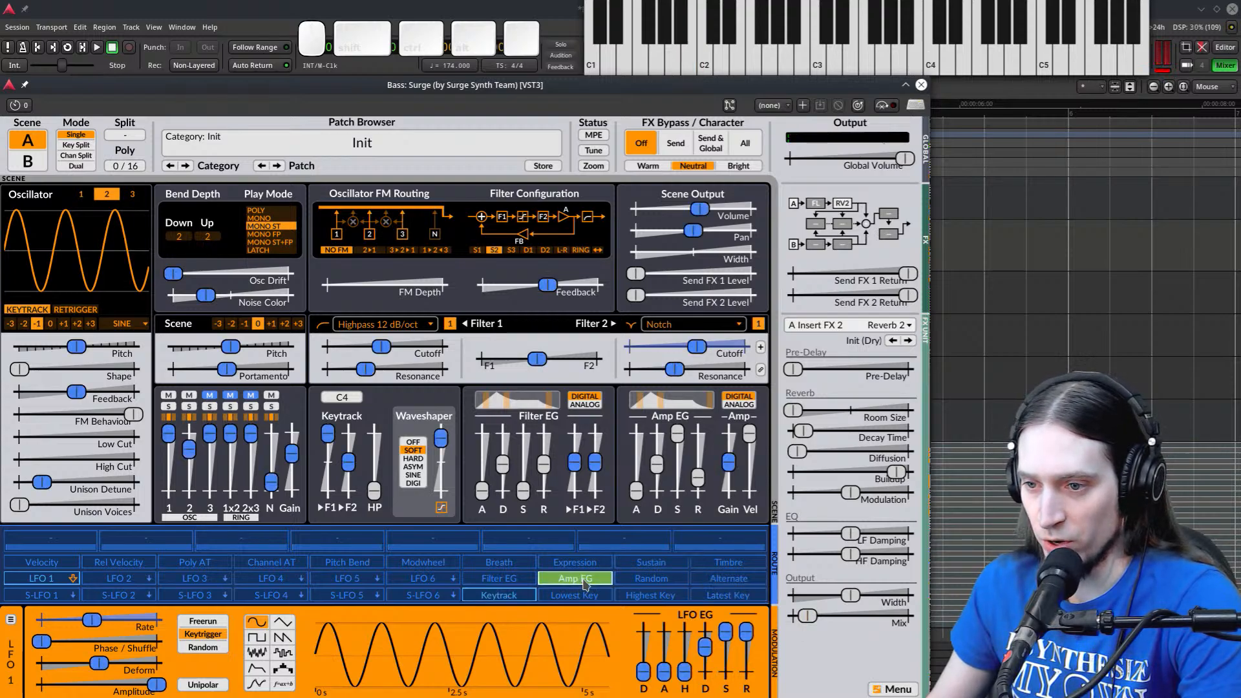
pyautogui.moveTo(835, 619)
pyautogui.moveTo(836, 619)
pyautogui.mouseDown()
pyautogui.moveTo(861, 619)
pyautogui.moveTo(831, 619)
pyautogui.mouseUp()
pyautogui.click(582, 581)
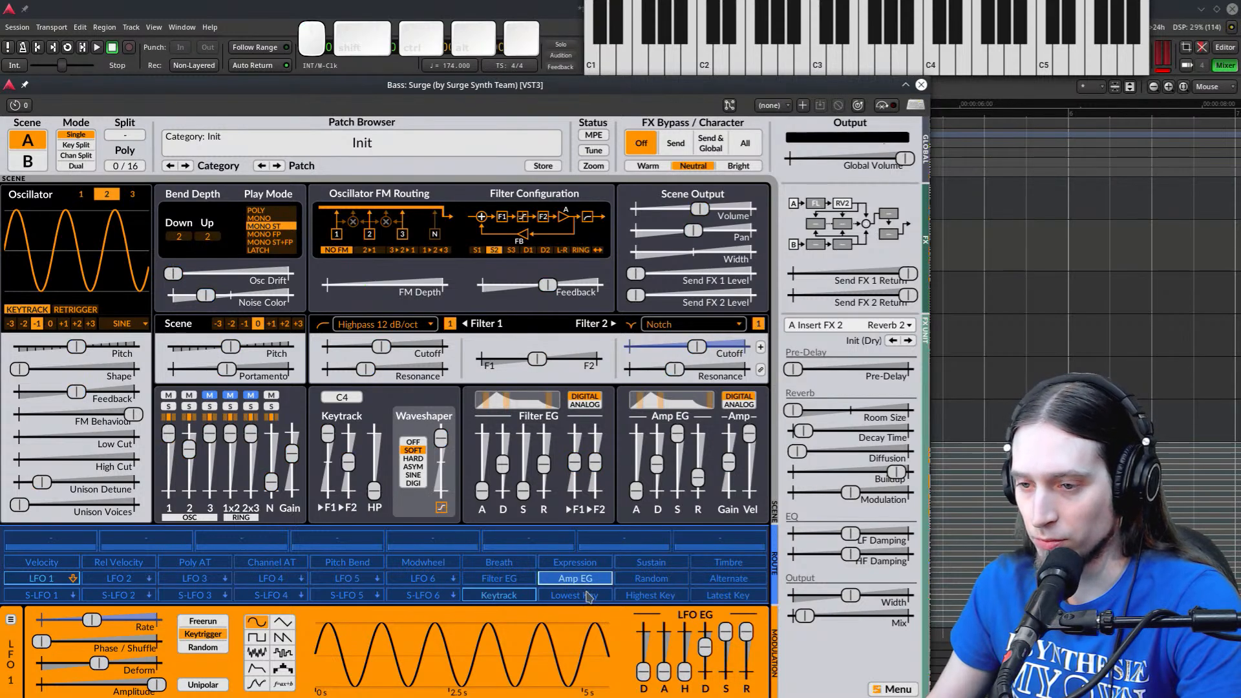
# Route S-LFO 1 to the reverb's mix, disarm it, and lower the base mix to minimum
pyautogui.click(58, 597)
pyautogui.click(40, 596)
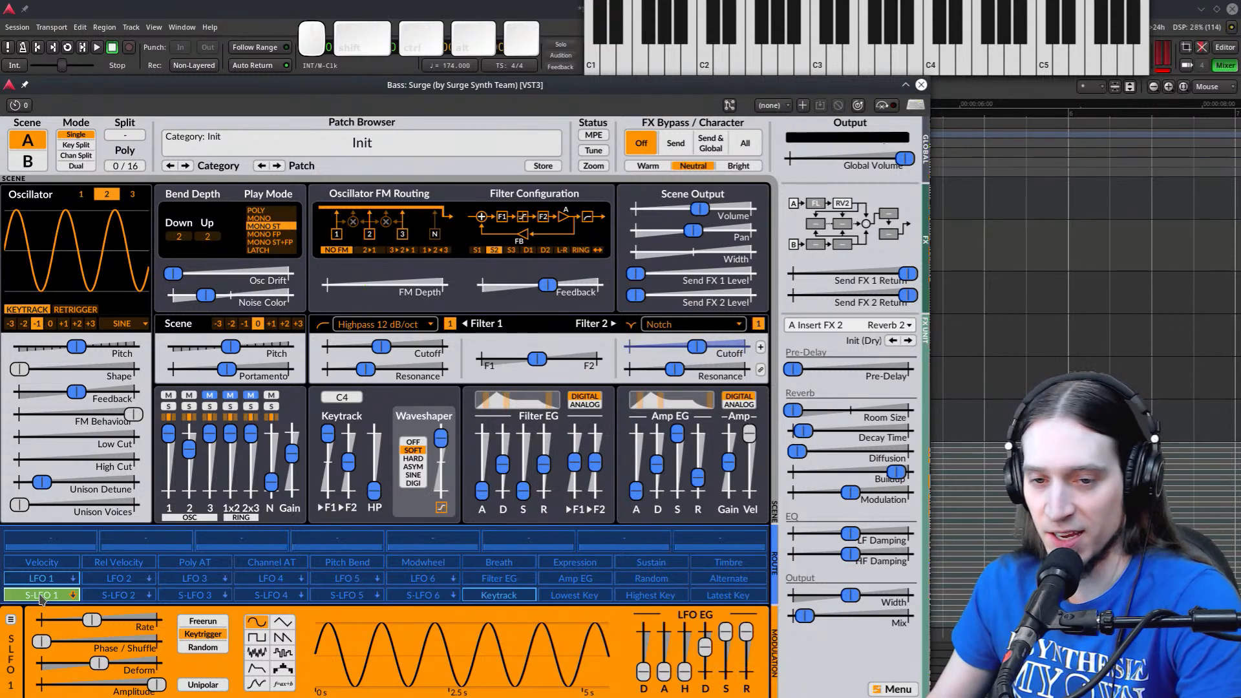
pyautogui.moveTo(804, 617); pyautogui.dragTo(866, 634)
pyautogui.click(52, 596)
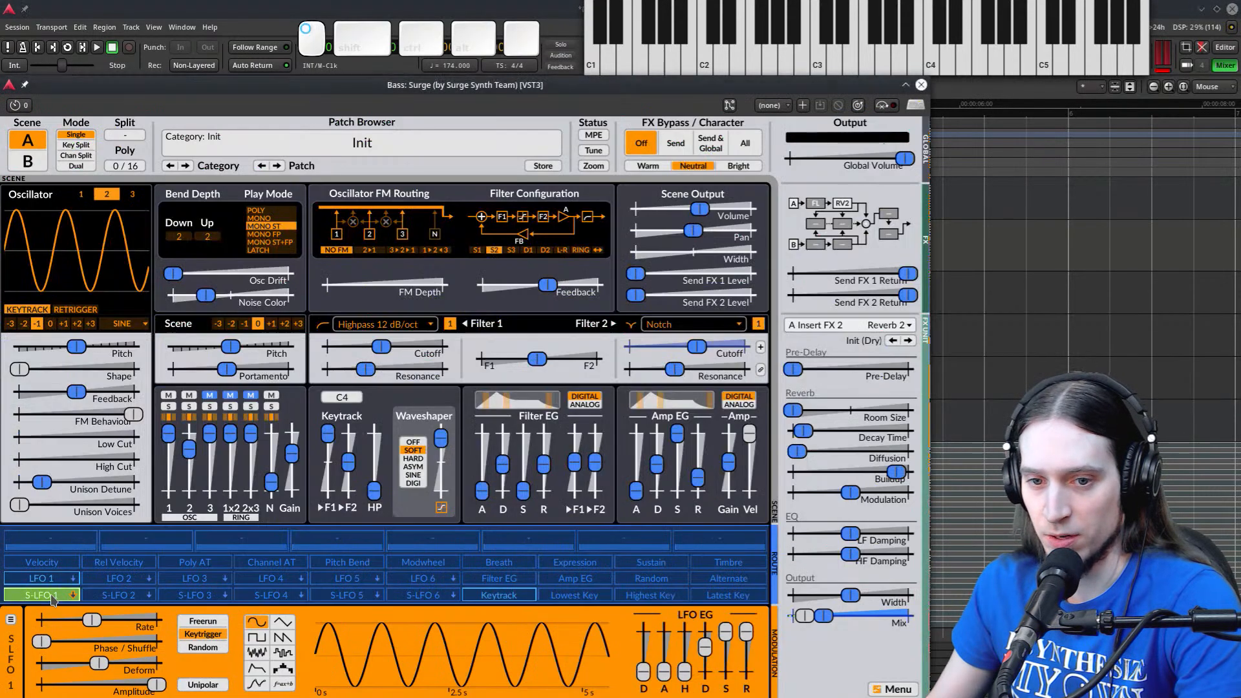
pyautogui.click(52, 596)
pyautogui.moveTo(806, 616); pyautogui.dragTo(763, 624)
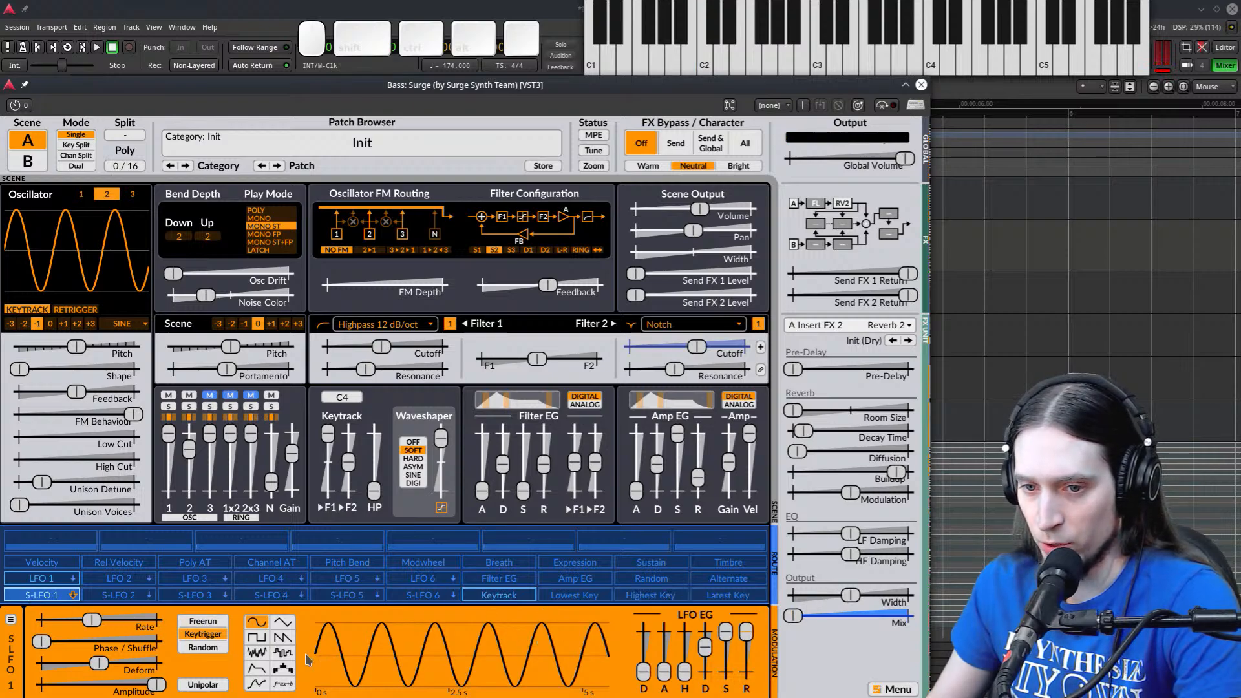
# Switch S-LFO 1 to the envelope shape and shorten its EG release to about a third
pyautogui.click(257, 668)
pyautogui.moveTo(726, 630)
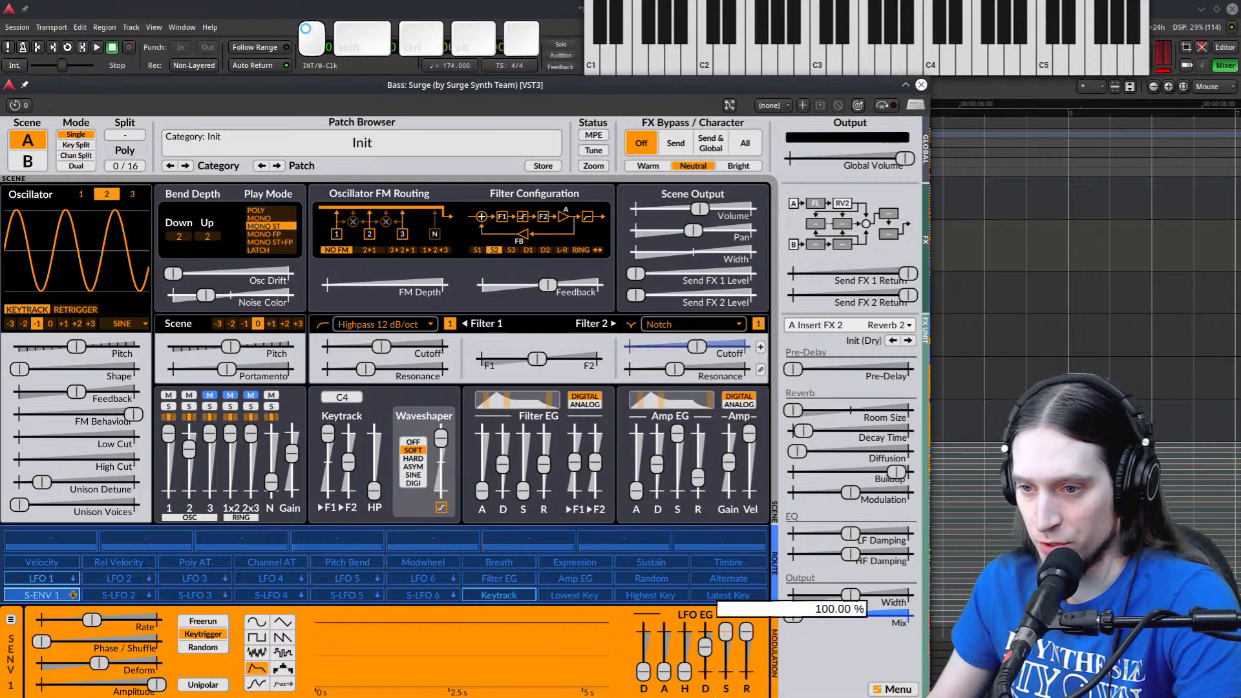
pyautogui.moveTo(746, 631); pyautogui.dragTo(747, 658)
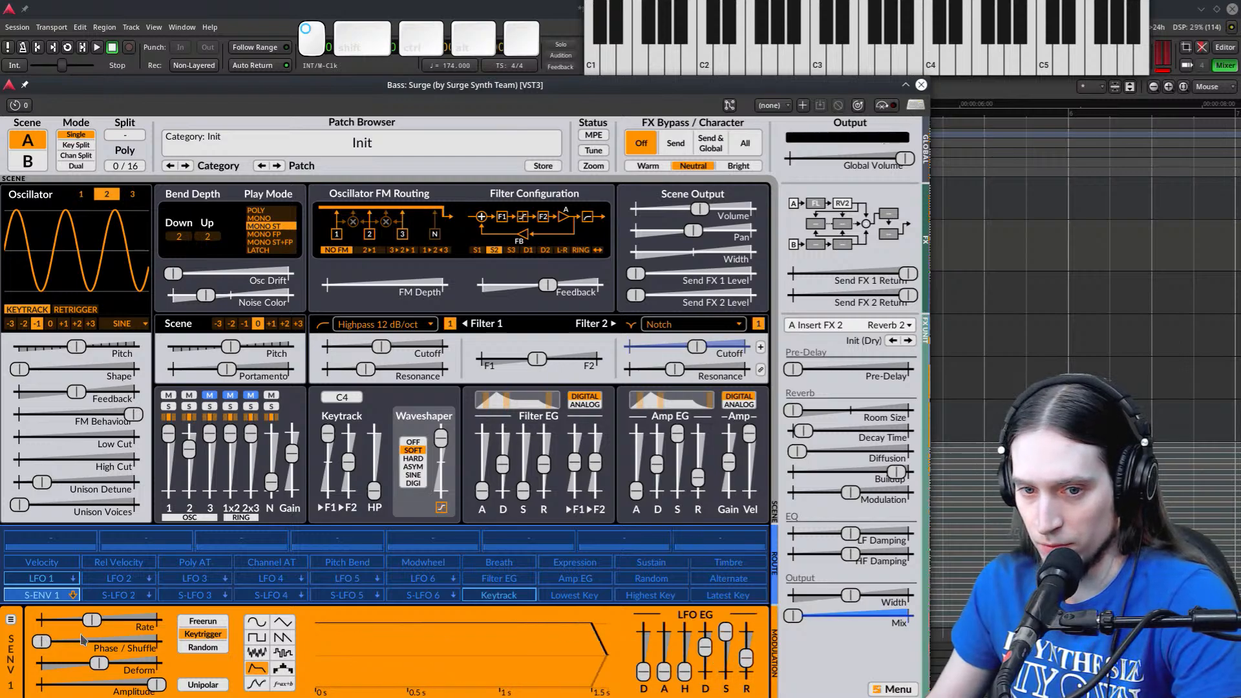
# Set the S-ENV 1 modulation depth on the reverb's mix to about a sixth, and disarm the source
pyautogui.click(40, 595)
pyautogui.moveTo(793, 615); pyautogui.dragTo(945, 635)
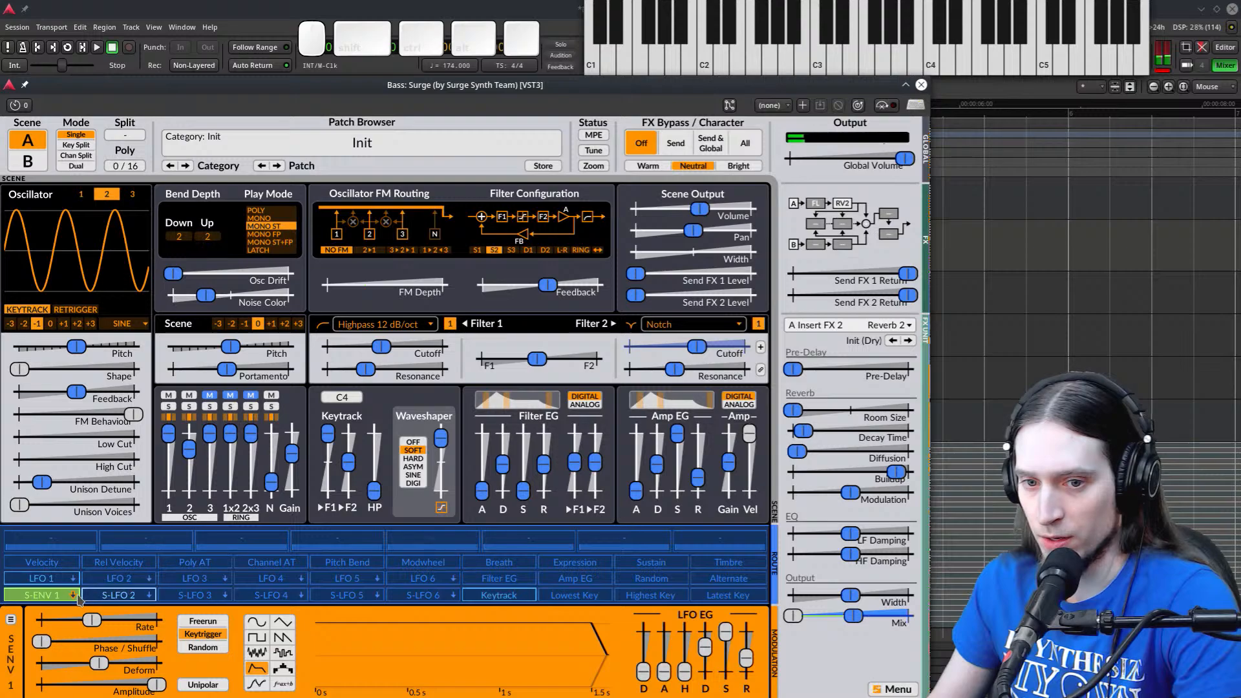
pyautogui.moveTo(863, 634); pyautogui.dragTo(803, 624)
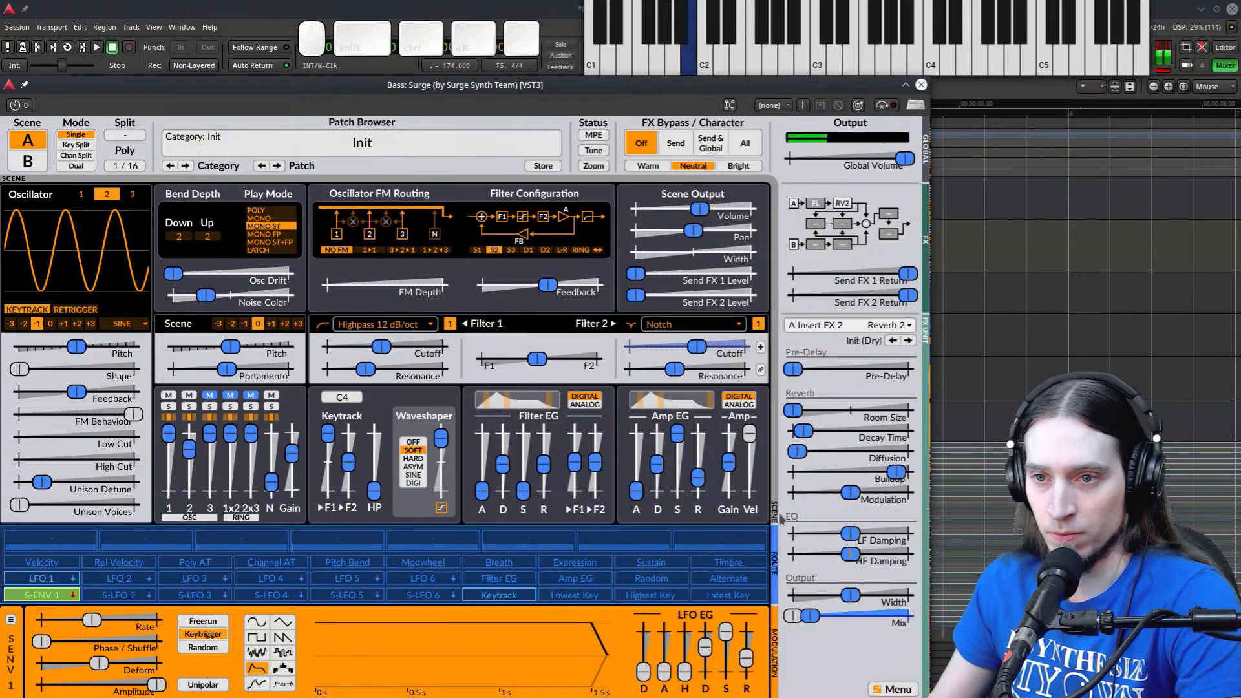
pyautogui.click(67, 595)
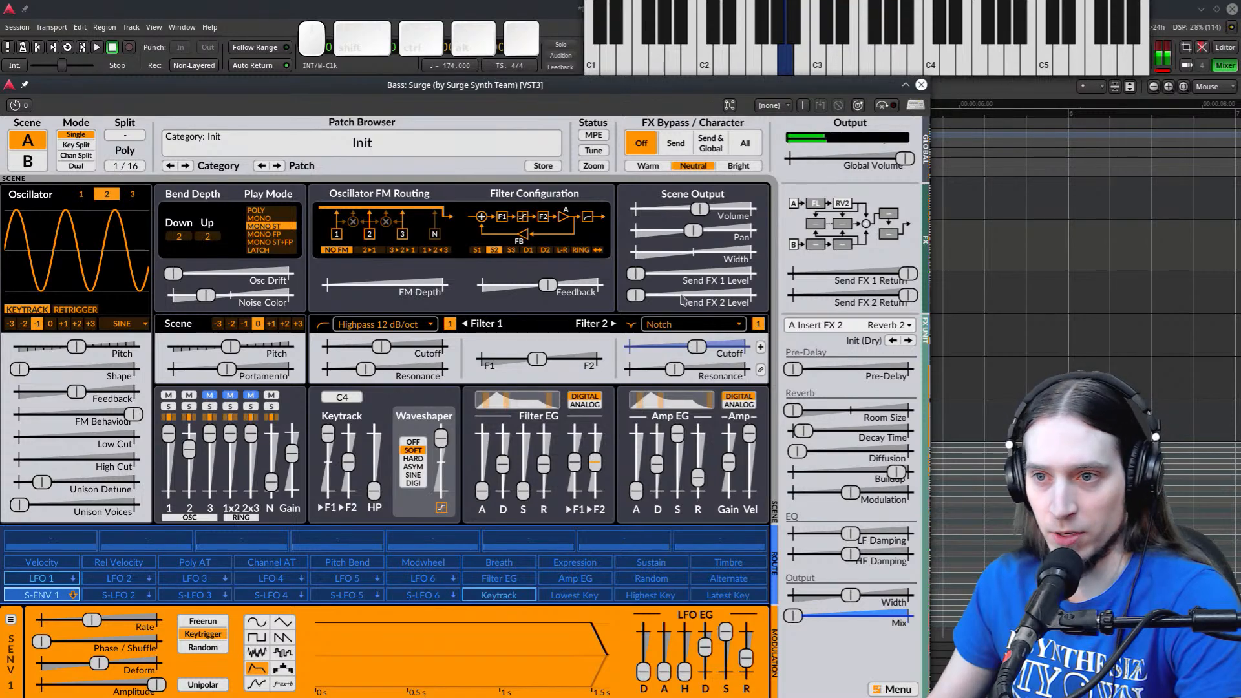
# Raise the scene volume to about 80% and set the noise level near minimum, toggling the noise mute to compare
pyautogui.moveTo(718, 215)
pyautogui.moveTo(730, 219); pyautogui.dragTo(766, 226)
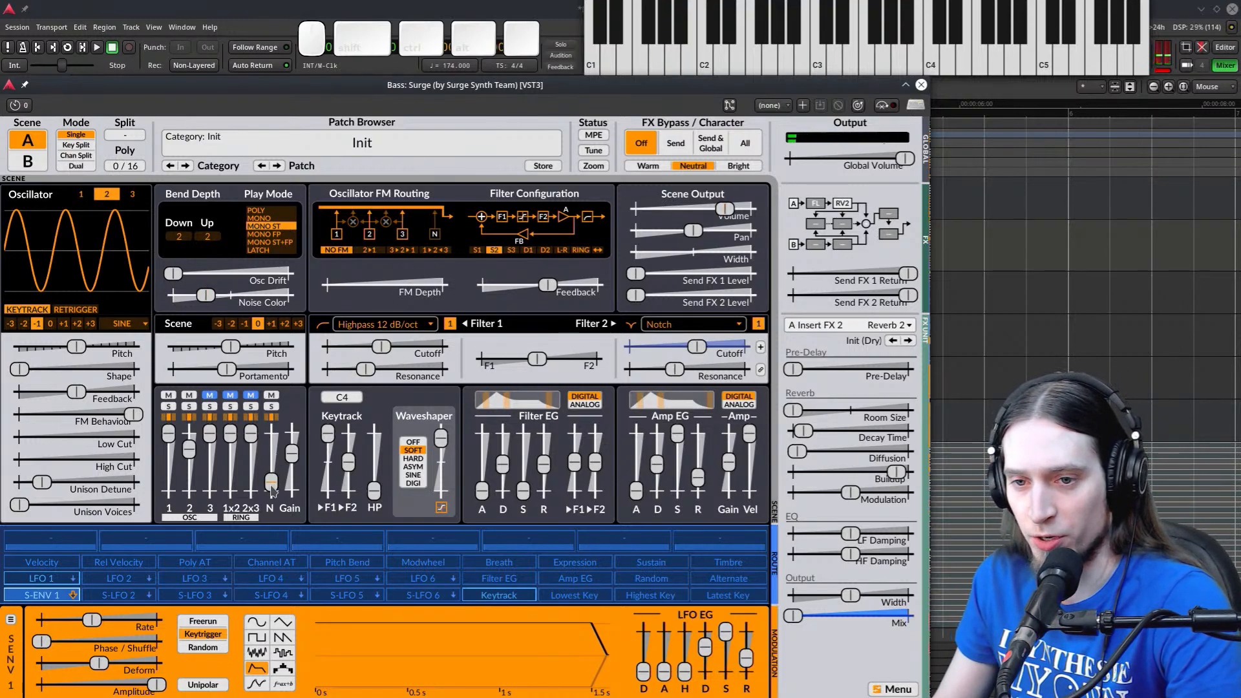
pyautogui.moveTo(273, 492)
pyautogui.mouseDown()
pyautogui.moveTo(274, 461)
pyautogui.moveTo(283, 476)
pyautogui.moveTo(289, 467)
pyautogui.moveTo(282, 479)
pyautogui.mouseUp()
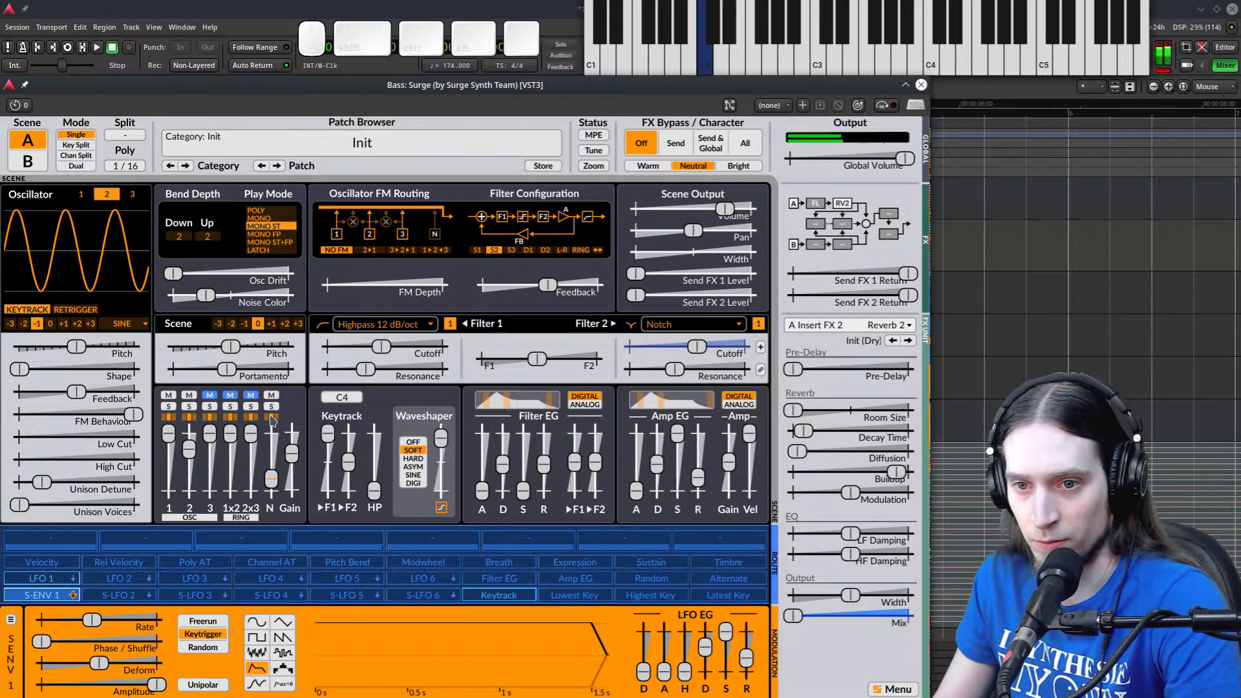
pyautogui.click(272, 395)
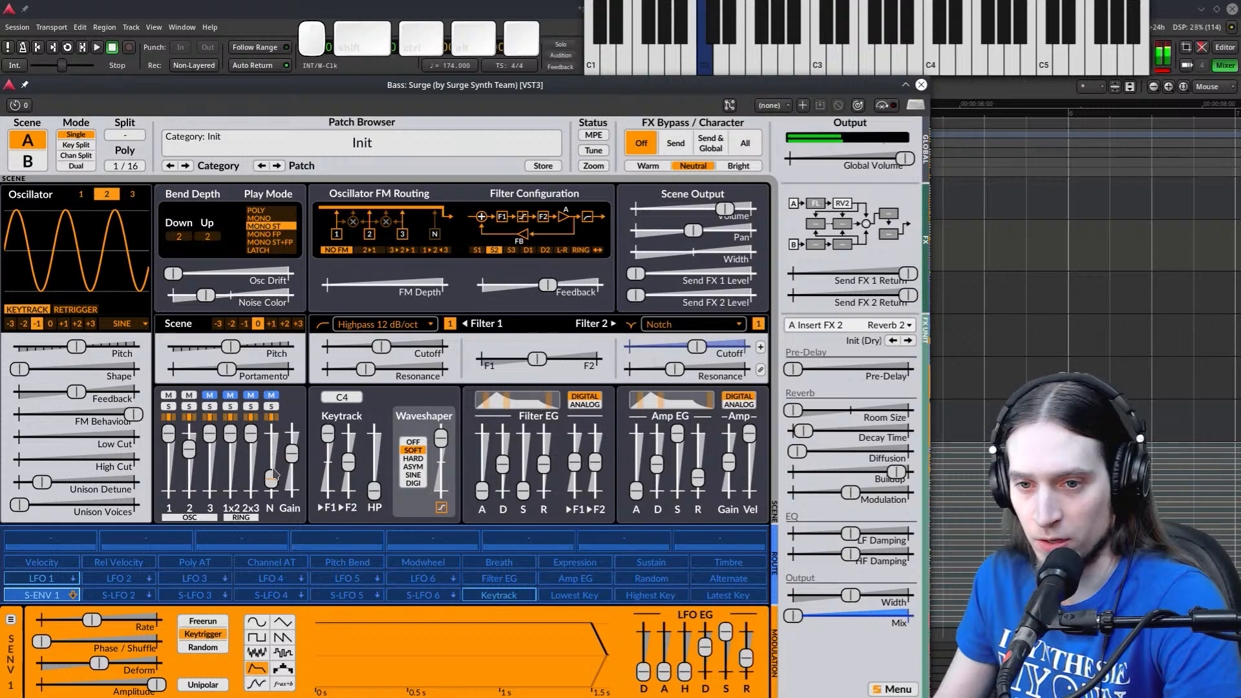
pyautogui.click(271, 395)
pyautogui.moveTo(272, 479); pyautogui.dragTo(267, 517)
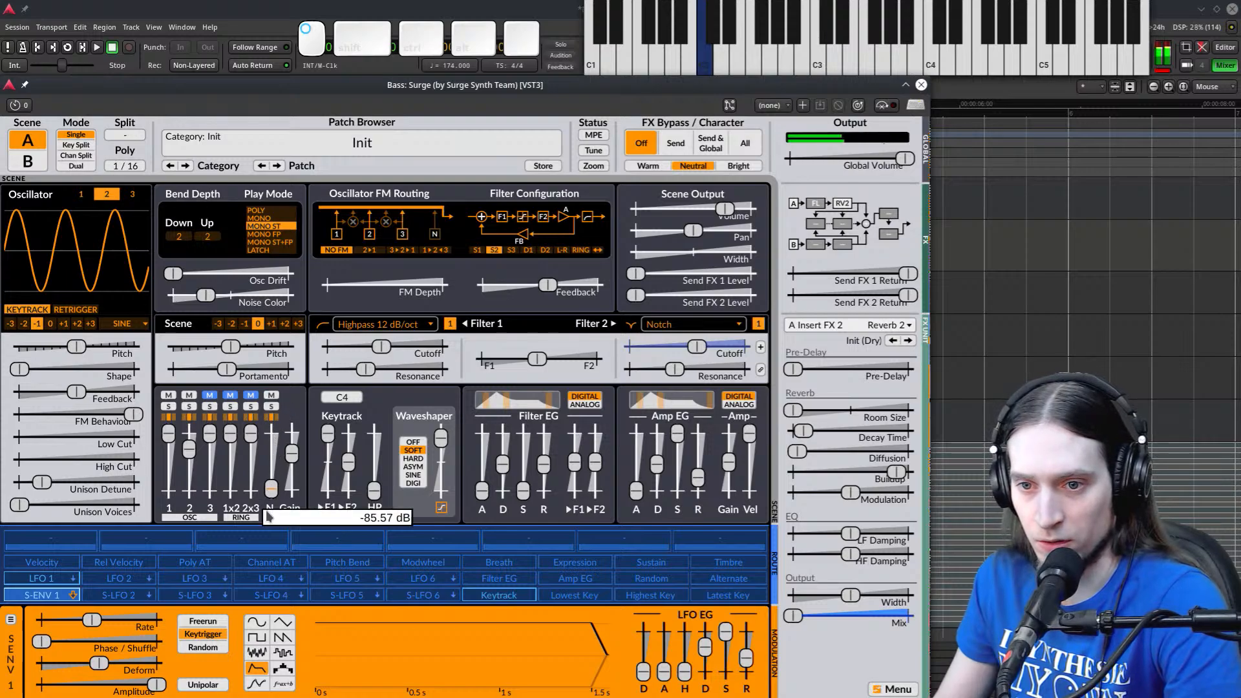
pyautogui.click(271, 396)
# Fine-tune the waveshaper drive near maximum and raise the filter feedback slightly
pyautogui.moveTo(446, 443); pyautogui.dragTo(446, 440)
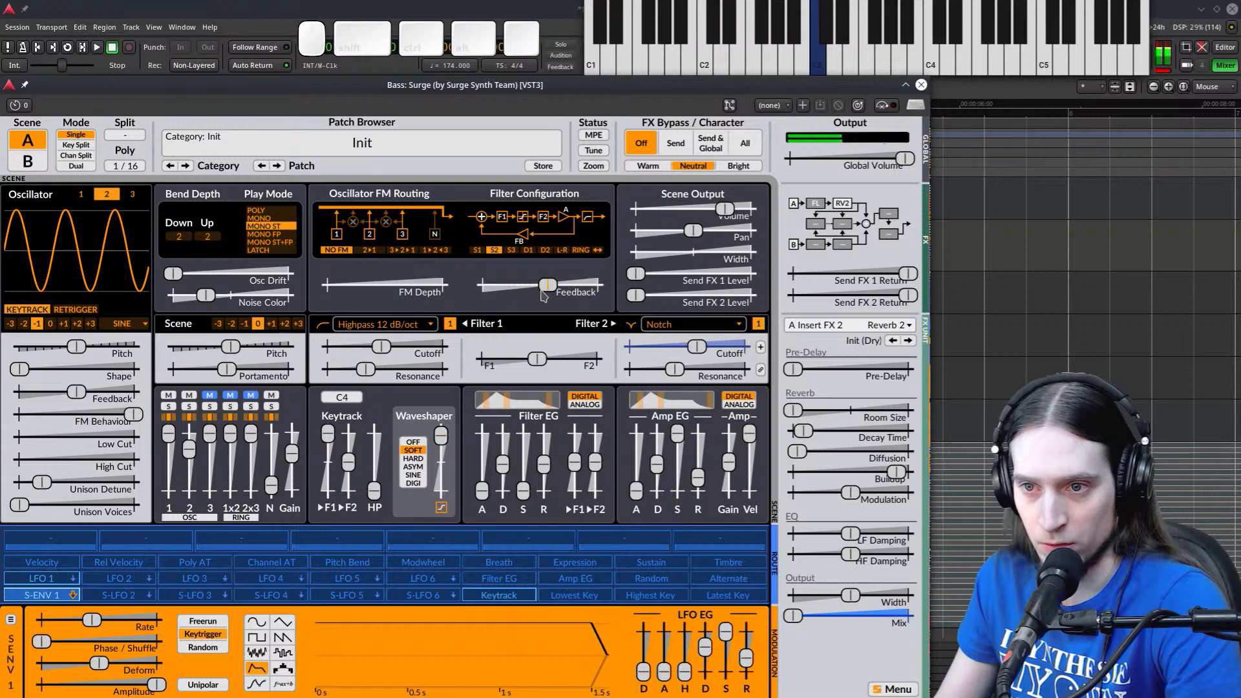
pyautogui.moveTo(553, 287); pyautogui.dragTo(560, 291)
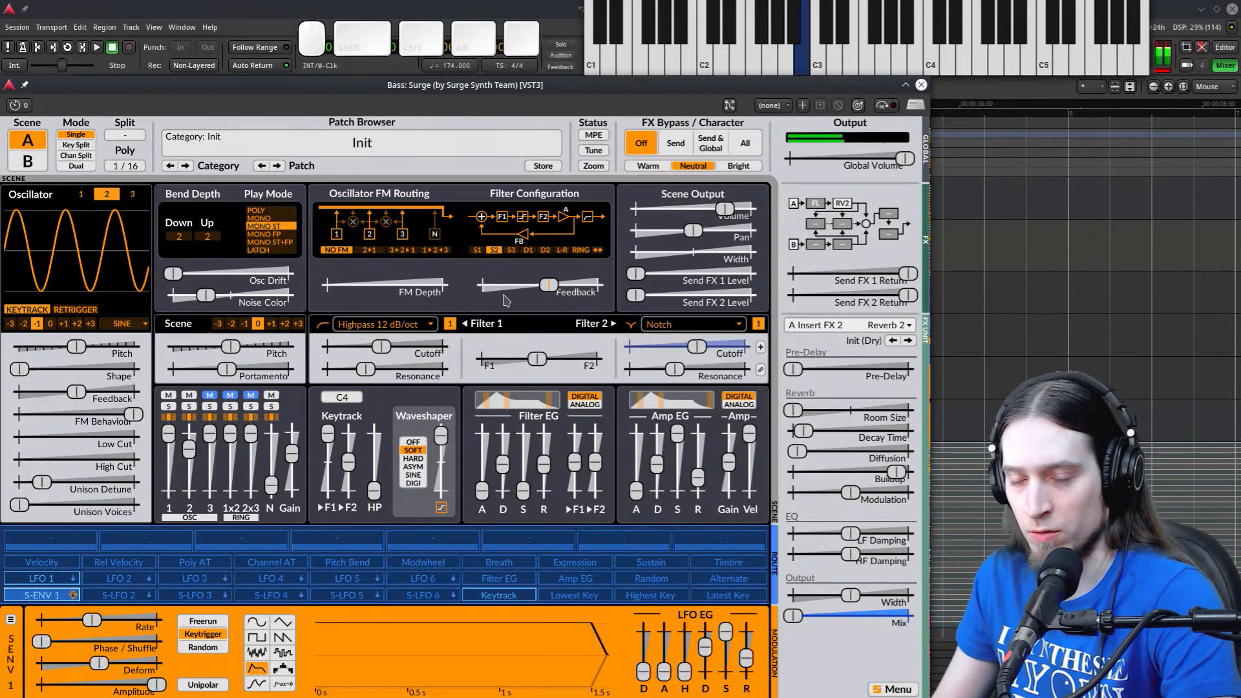
# Set oscillator 1's saturate to about half and its formant to just above minimum
pyautogui.click(80, 196)
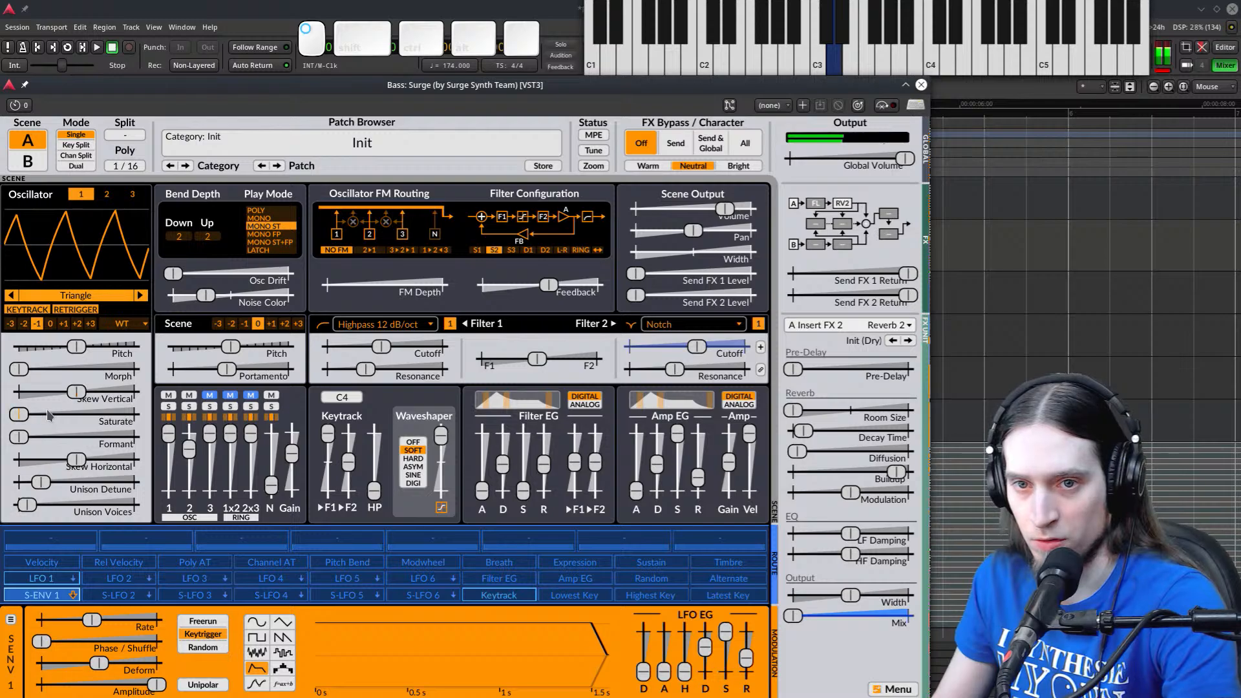
pyautogui.moveTo(48, 416); pyautogui.dragTo(27, 440)
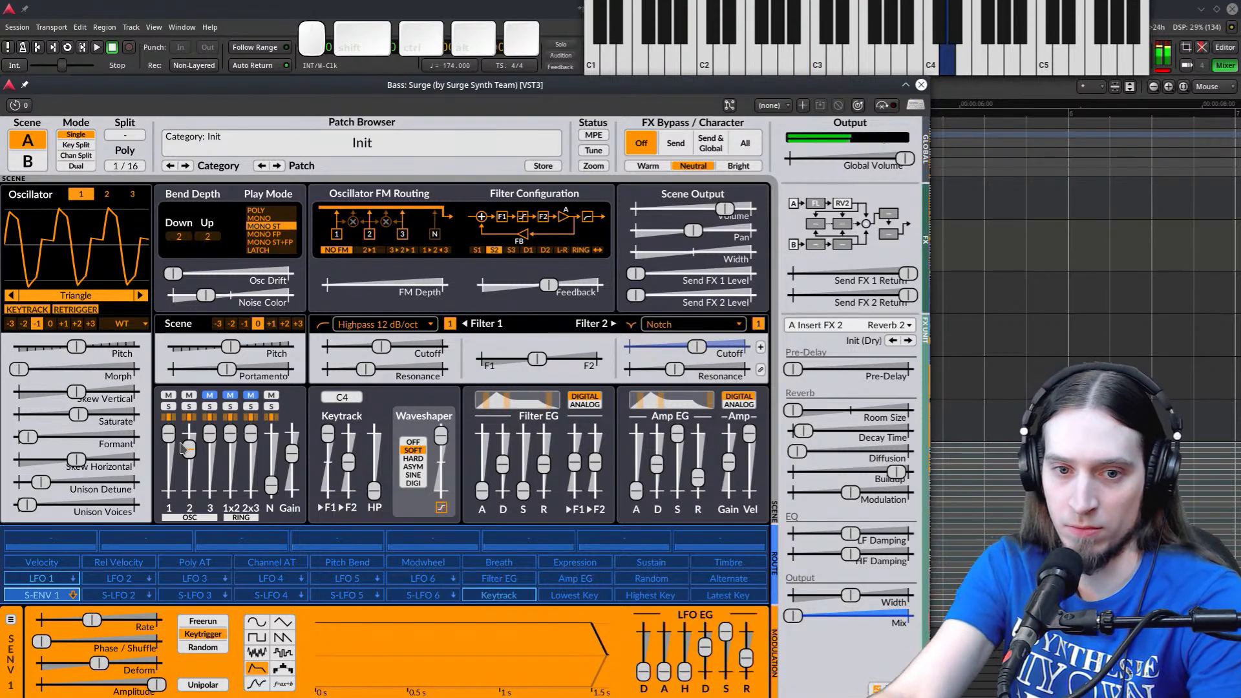
pyautogui.hotkey('alt', 'Tab')
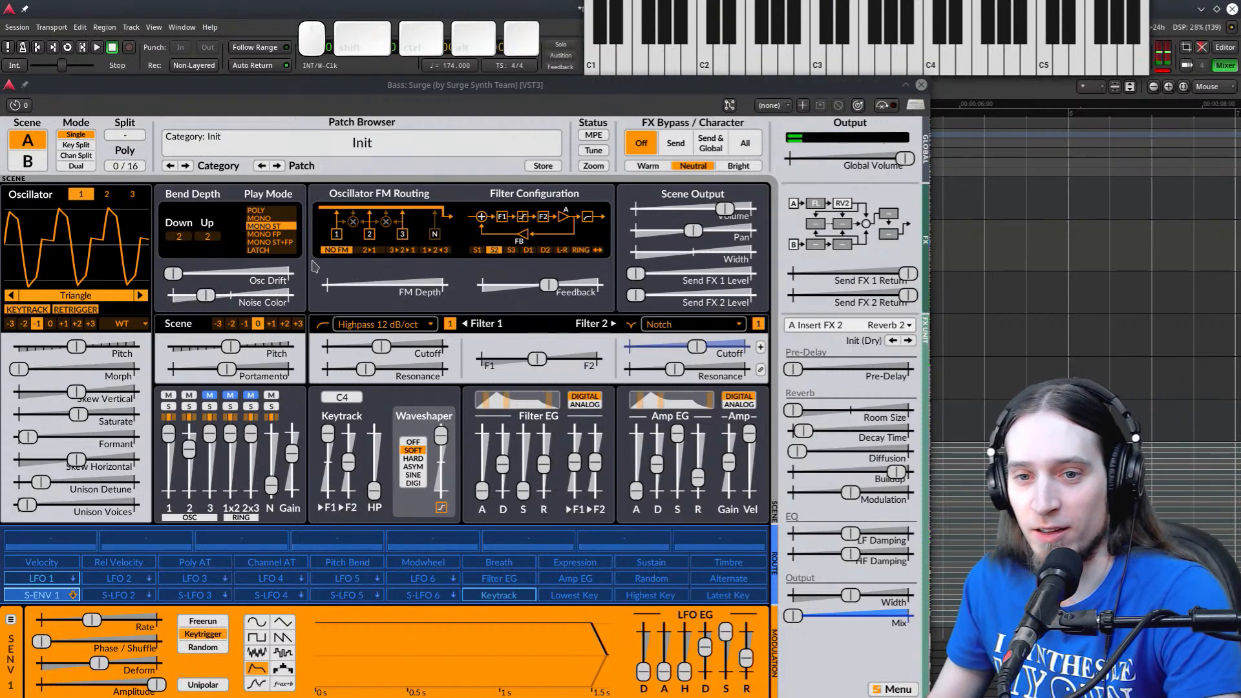
pyautogui.click(83, 422)
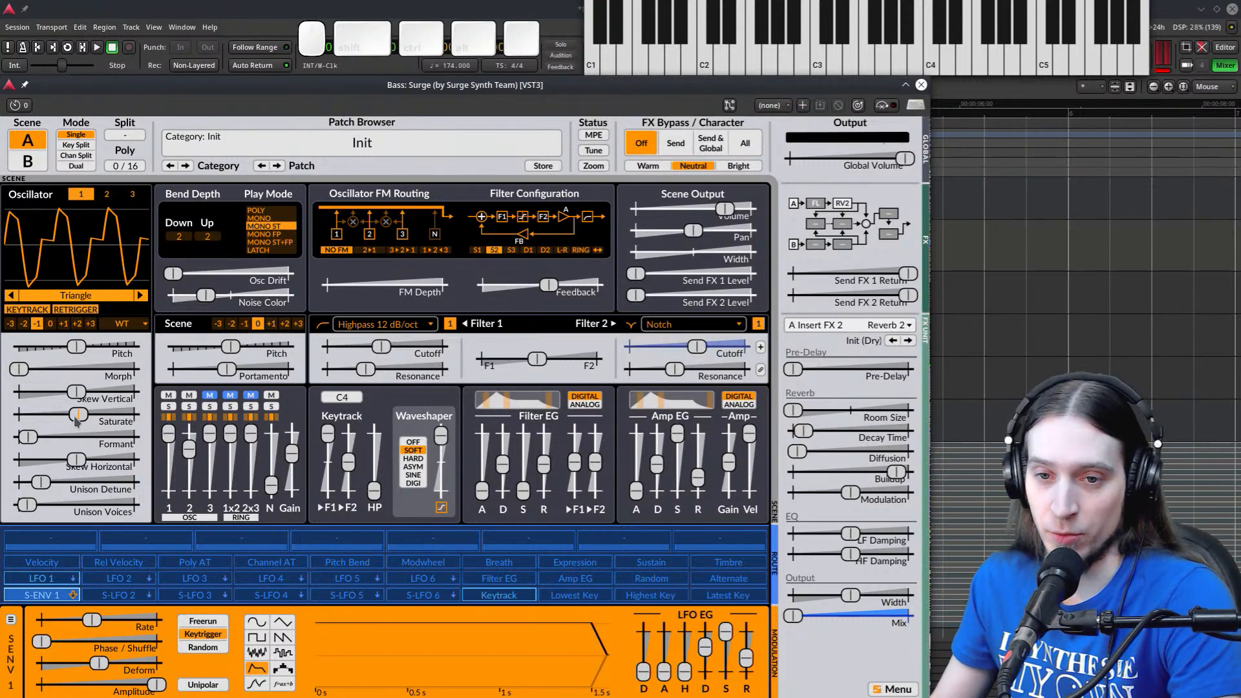
pyautogui.click(29, 439)
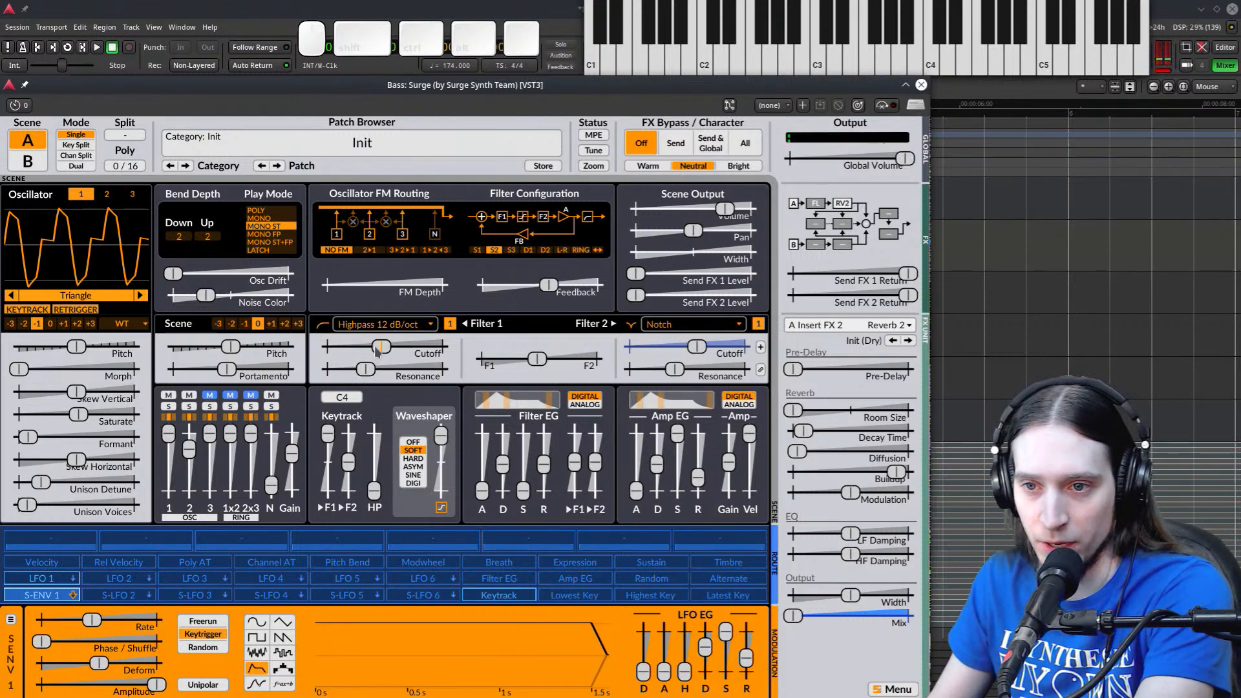
# Switch Filter 1's Highpass 12 dB/oct to subtype 3, lower its resonance to minimum and set its cutoff to about half
pyautogui.click(451, 324)
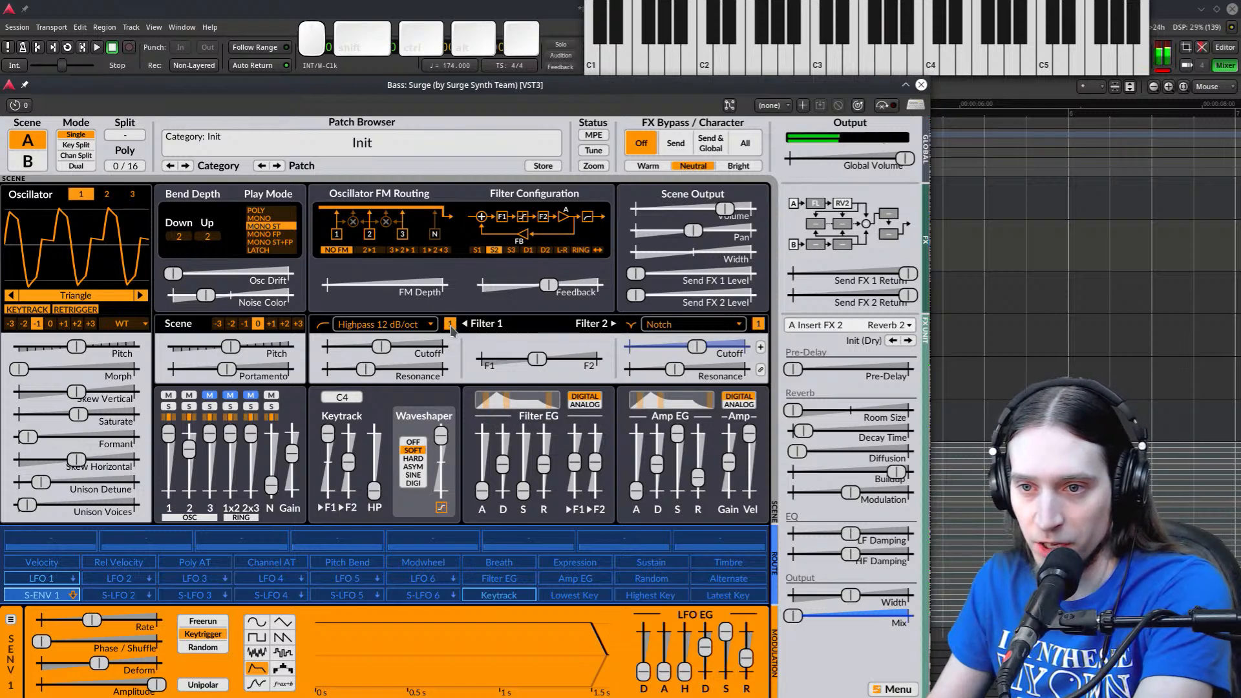
pyautogui.moveTo(444, 347)
pyautogui.mouseDown()
pyautogui.moveTo(347, 371)
pyautogui.moveTo(484, 336)
pyautogui.moveTo(449, 350)
pyautogui.mouseUp()
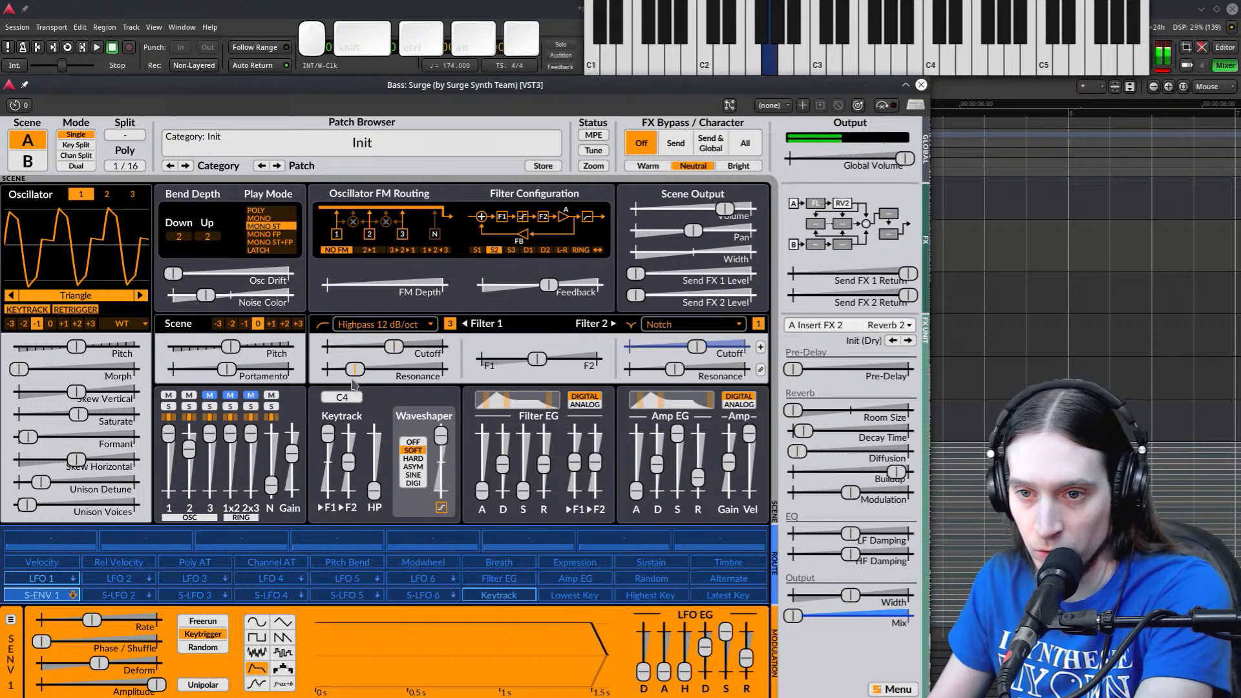
pyautogui.moveTo(349, 373); pyautogui.dragTo(262, 381)
pyautogui.moveTo(412, 348); pyautogui.dragTo(464, 342)
pyautogui.moveTo(334, 373); pyautogui.dragTo(307, 377)
pyautogui.moveTo(416, 347); pyautogui.dragTo(353, 404)
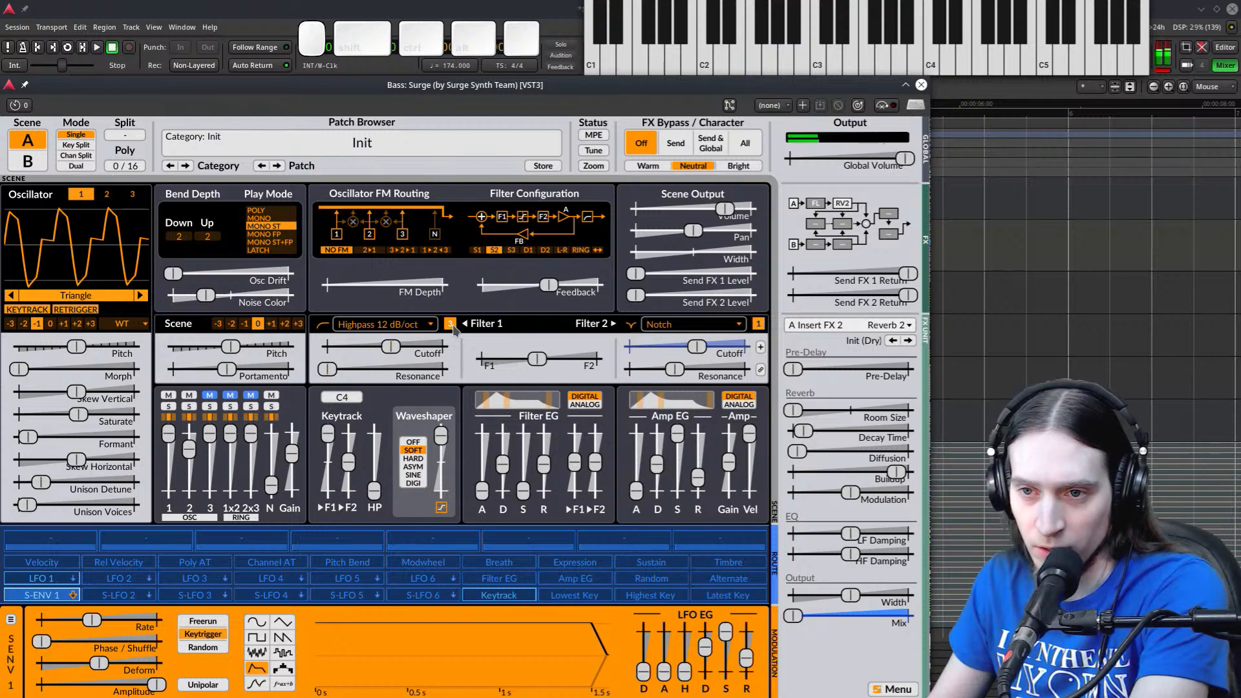
pyautogui.moveTo(390, 347); pyautogui.dragTo(380, 347)
# Try OB-Xd 24 dB/oct for Filter 1, and settle on K35 Highpass with subtype 3 and the cutoff at about 60%
pyautogui.click(386, 326)
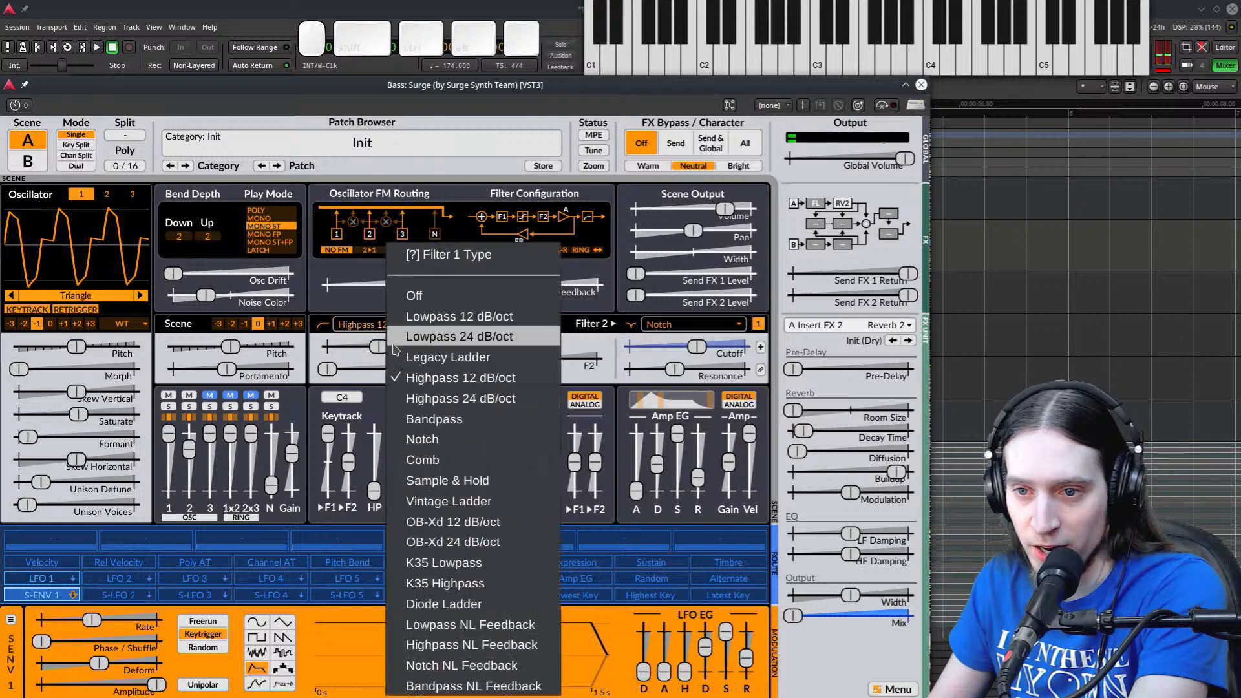
pyautogui.click(516, 548)
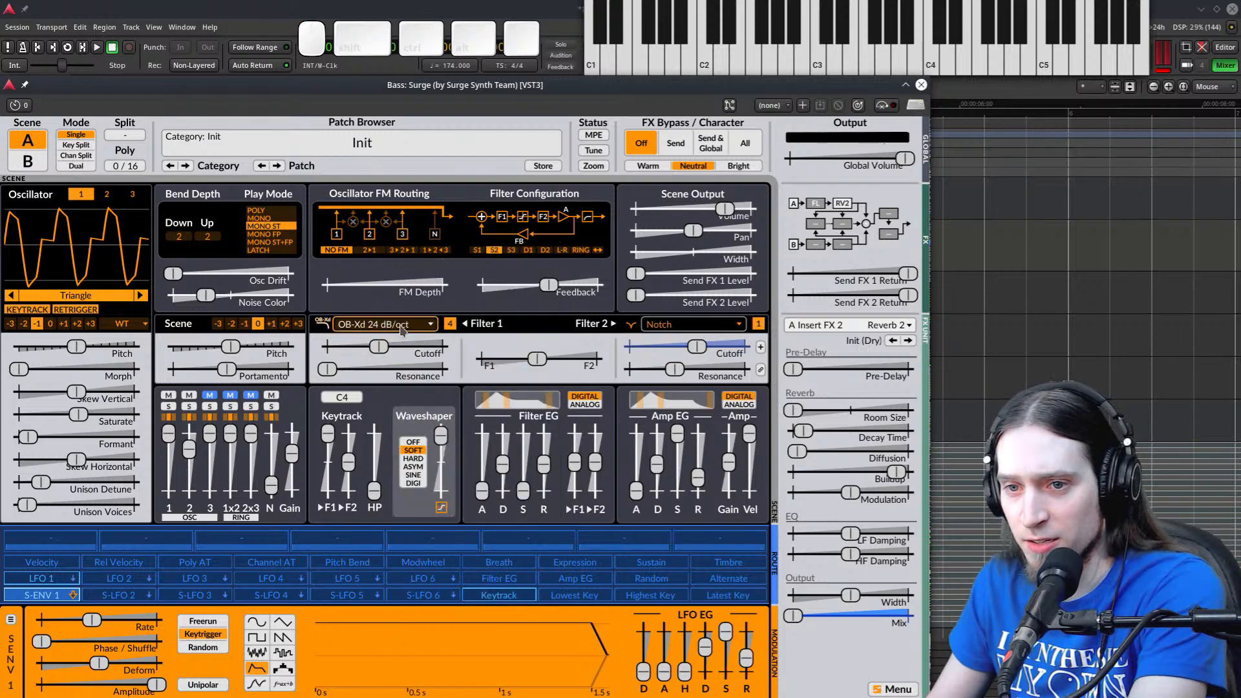
pyautogui.click(402, 328)
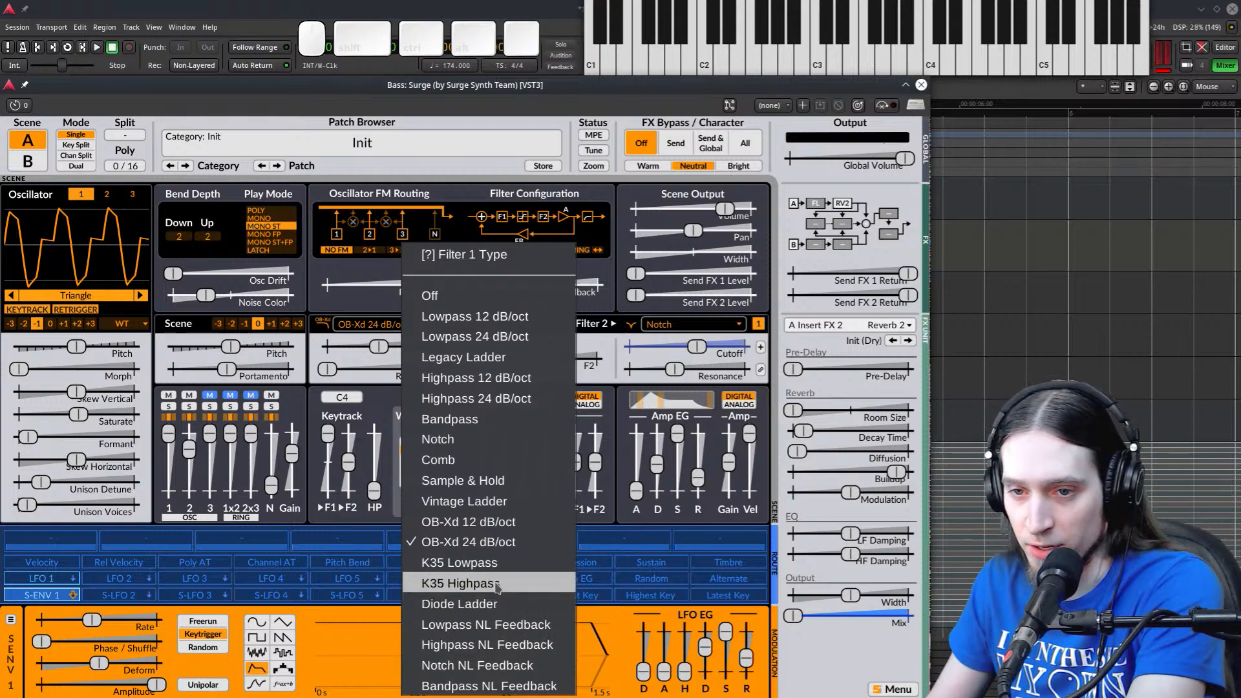
pyautogui.press('Return')
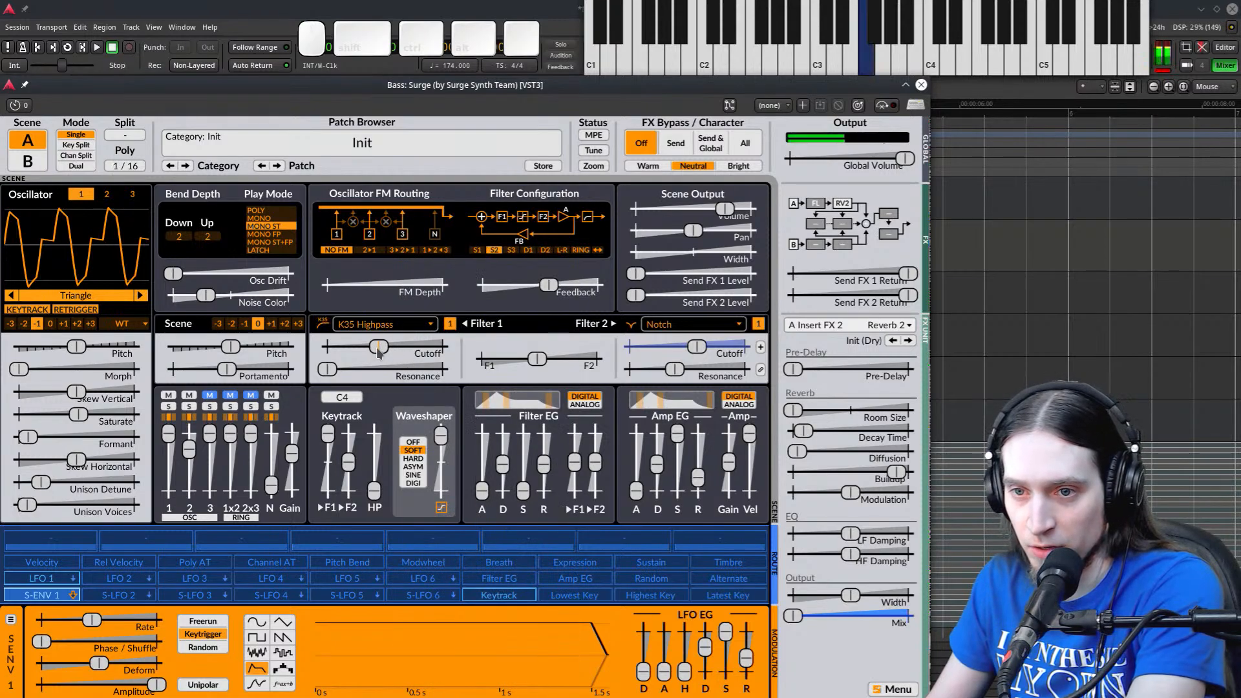
pyautogui.moveTo(380, 351)
pyautogui.mouseDown()
pyautogui.moveTo(424, 352)
pyautogui.moveTo(347, 374)
pyautogui.moveTo(387, 374)
pyautogui.moveTo(389, 353)
pyautogui.moveTo(405, 356)
pyautogui.moveTo(381, 358)
pyautogui.mouseUp()
pyautogui.click(450, 323)
pyautogui.click(451, 324)
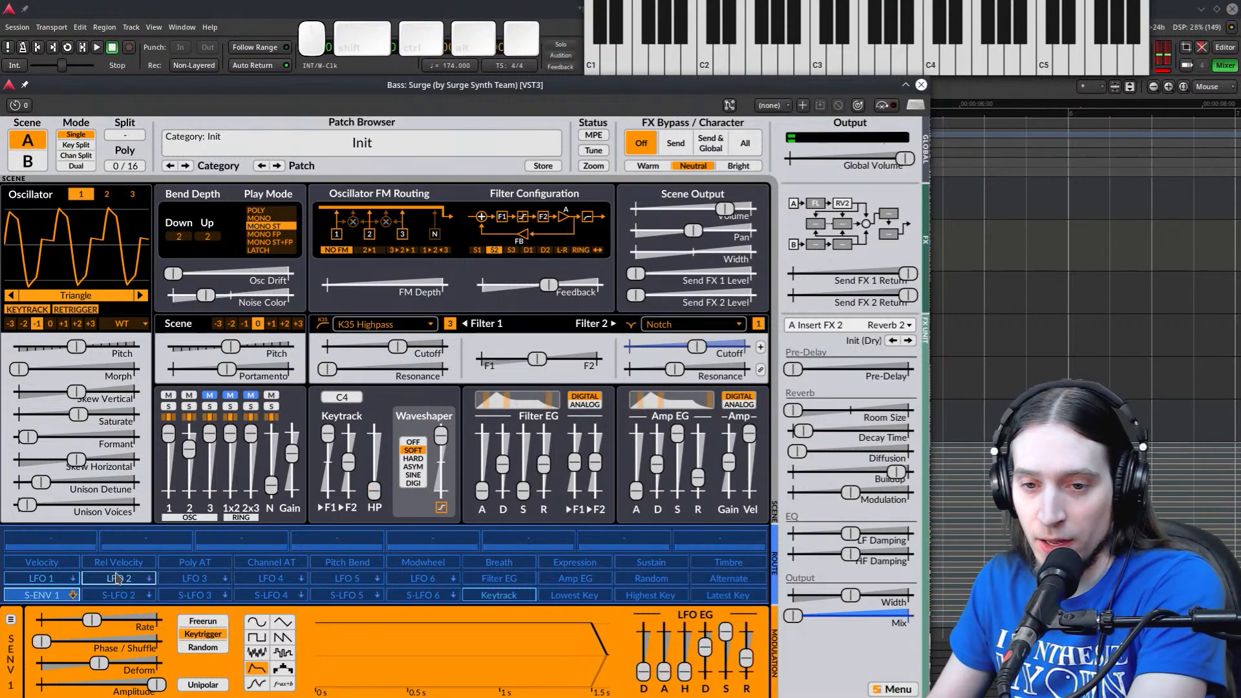
# Route LFO 1 to Filter 1's cutoff, disarm the source, and lower that cutoff slightly
pyautogui.click(36, 579)
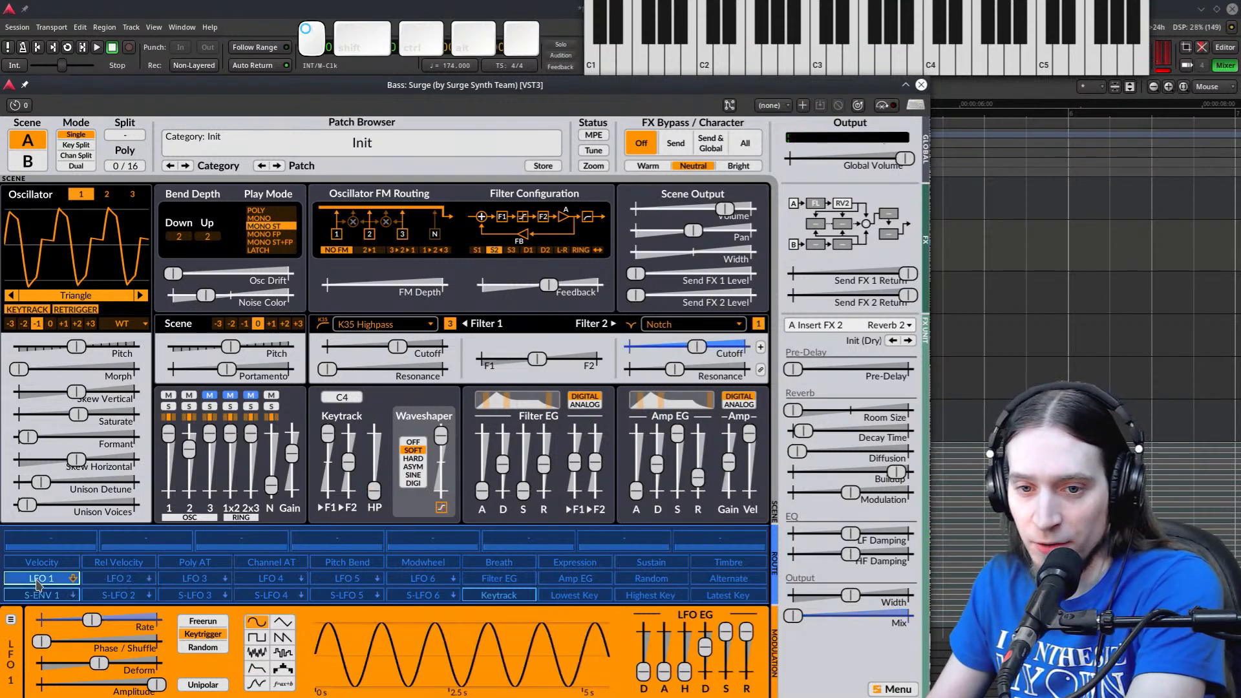
pyautogui.click(37, 580)
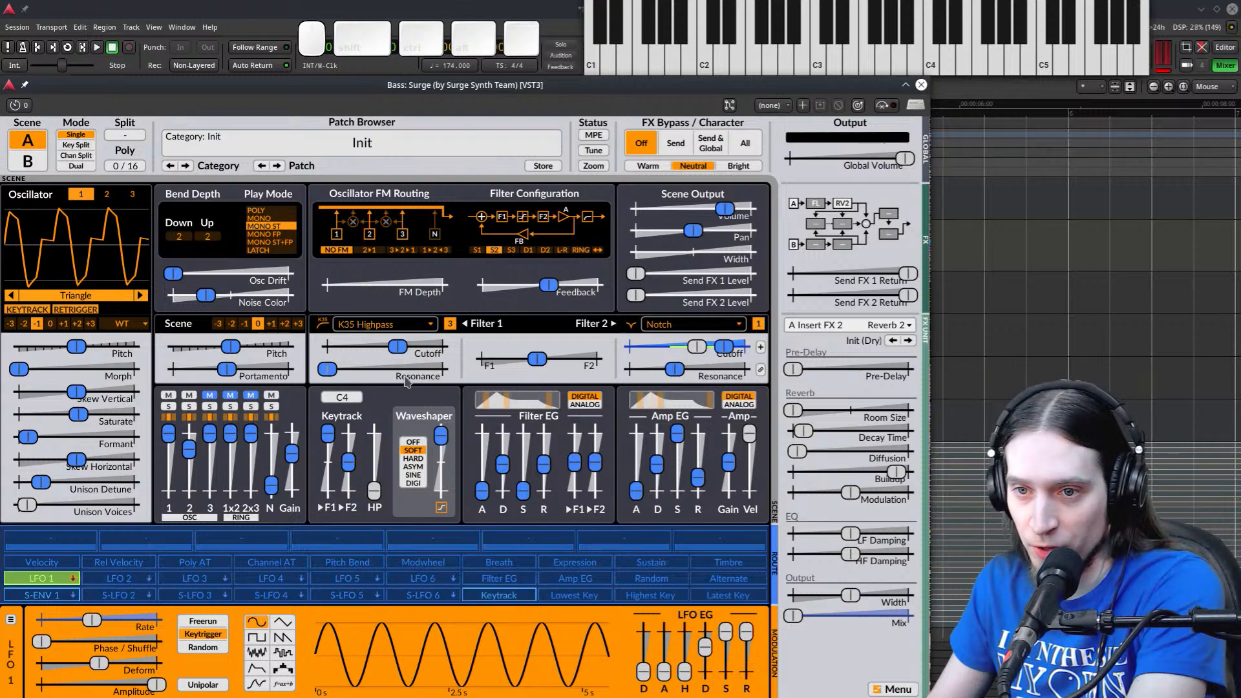
pyautogui.moveTo(408, 350); pyautogui.dragTo(430, 350)
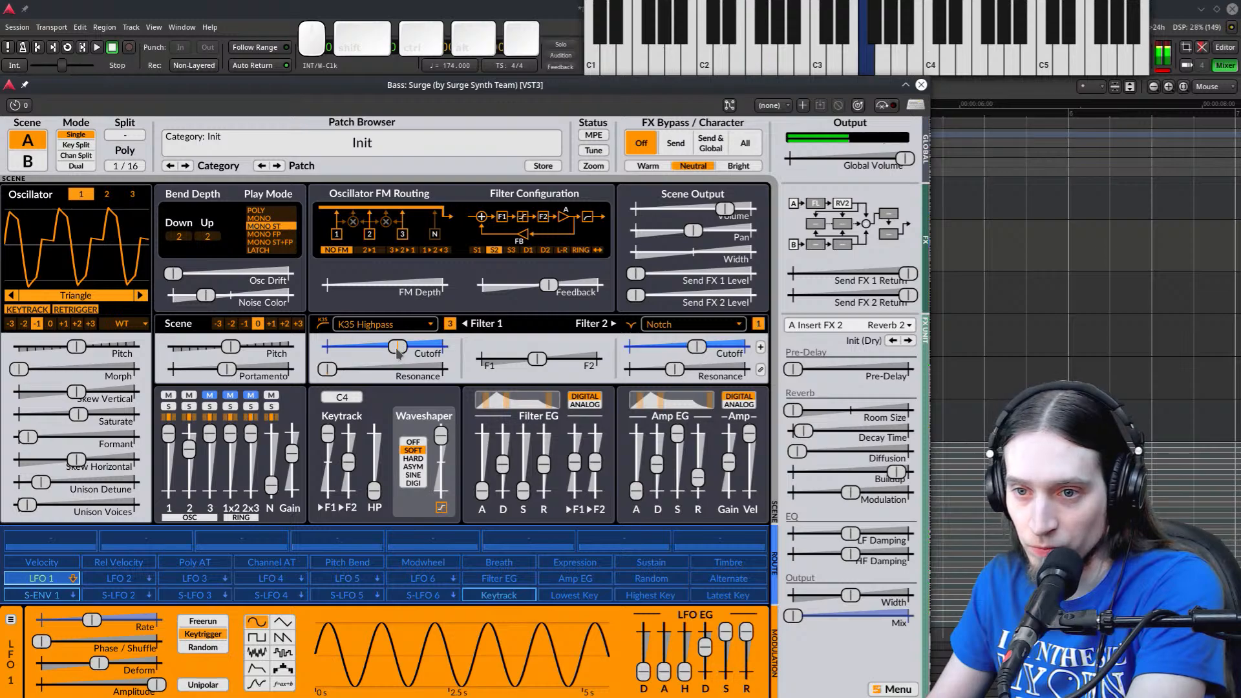
pyautogui.moveTo(397, 353); pyautogui.dragTo(392, 353)
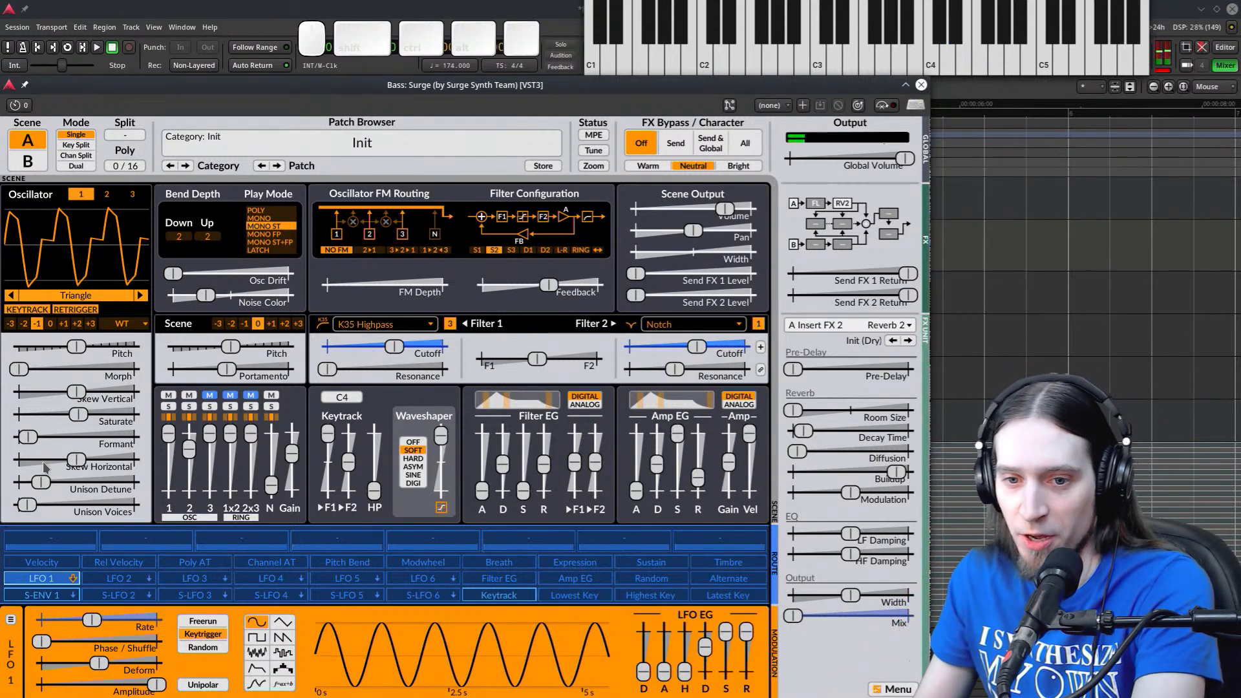
# Arm Keytrack and increase its modulation of LFO 1's rate slightly
pyautogui.click(508, 598)
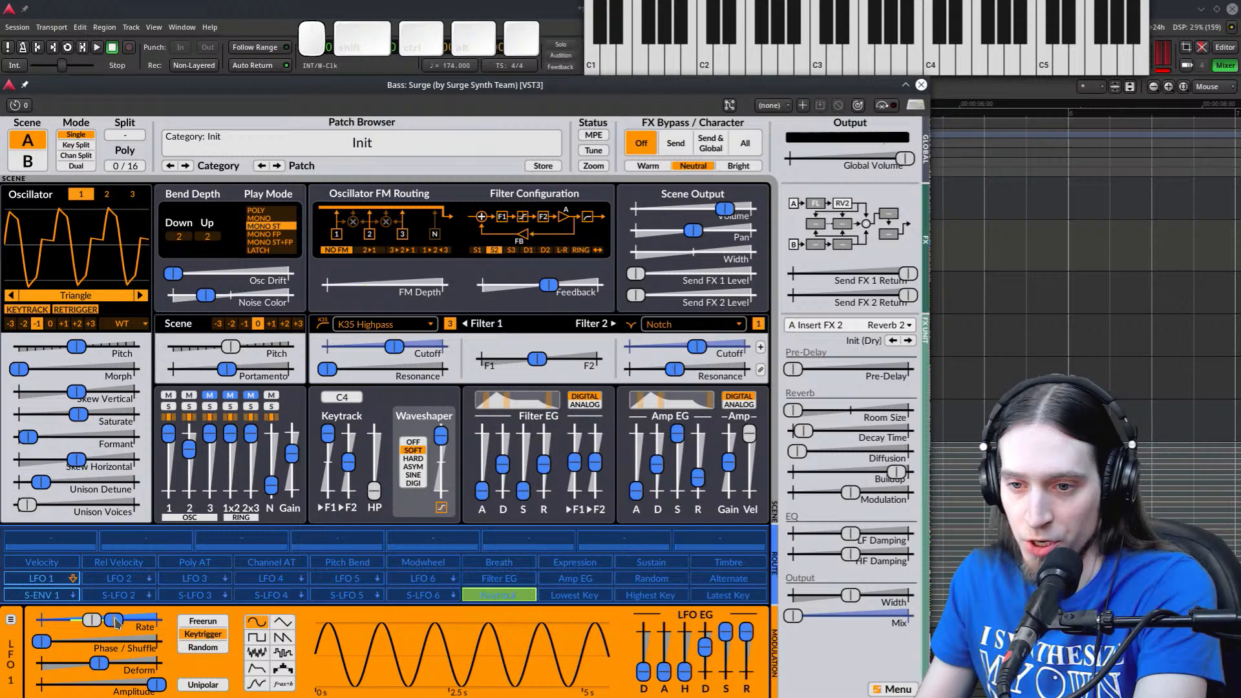
pyautogui.moveTo(115, 622); pyautogui.dragTo(174, 628)
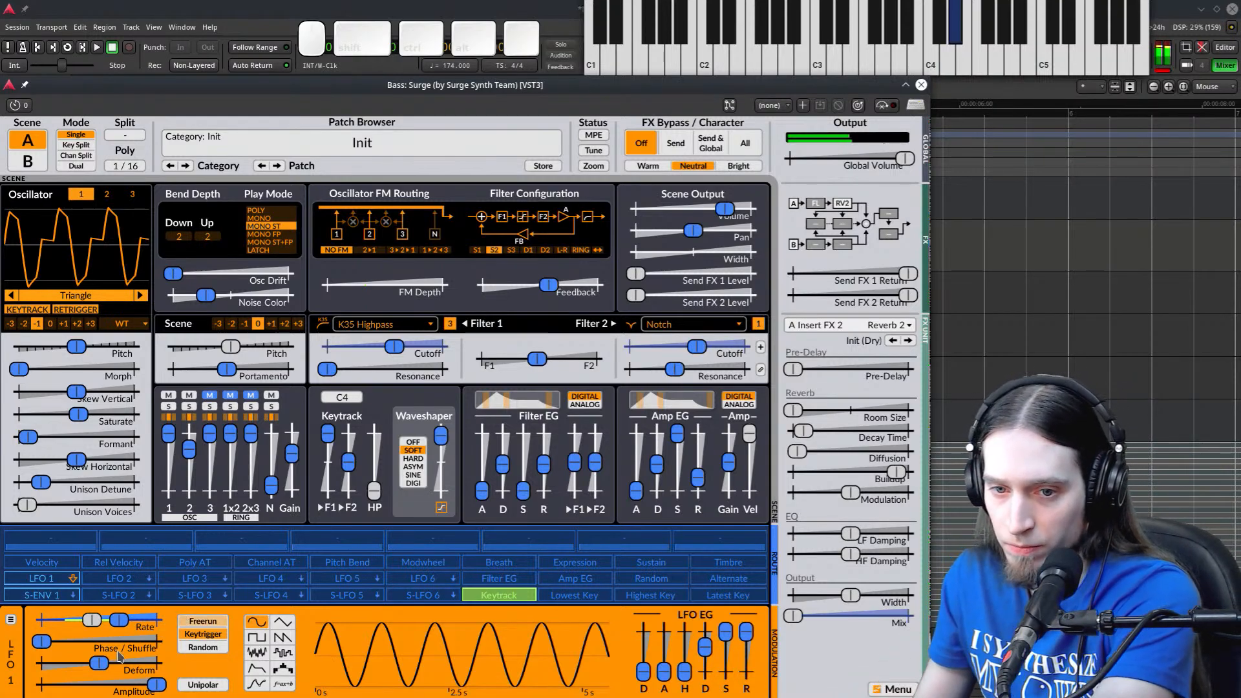
# Disarm Keytrack, raise LFO 1's rate slightly, and lower Filter 2's resonance to near its minimum
pyautogui.moveTo(116, 620)
pyautogui.mouseDown()
pyautogui.moveTo(391, 618)
pyautogui.moveTo(79, 637)
pyautogui.moveTo(91, 622)
pyautogui.moveTo(117, 626)
pyautogui.mouseUp()
pyautogui.click(496, 595)
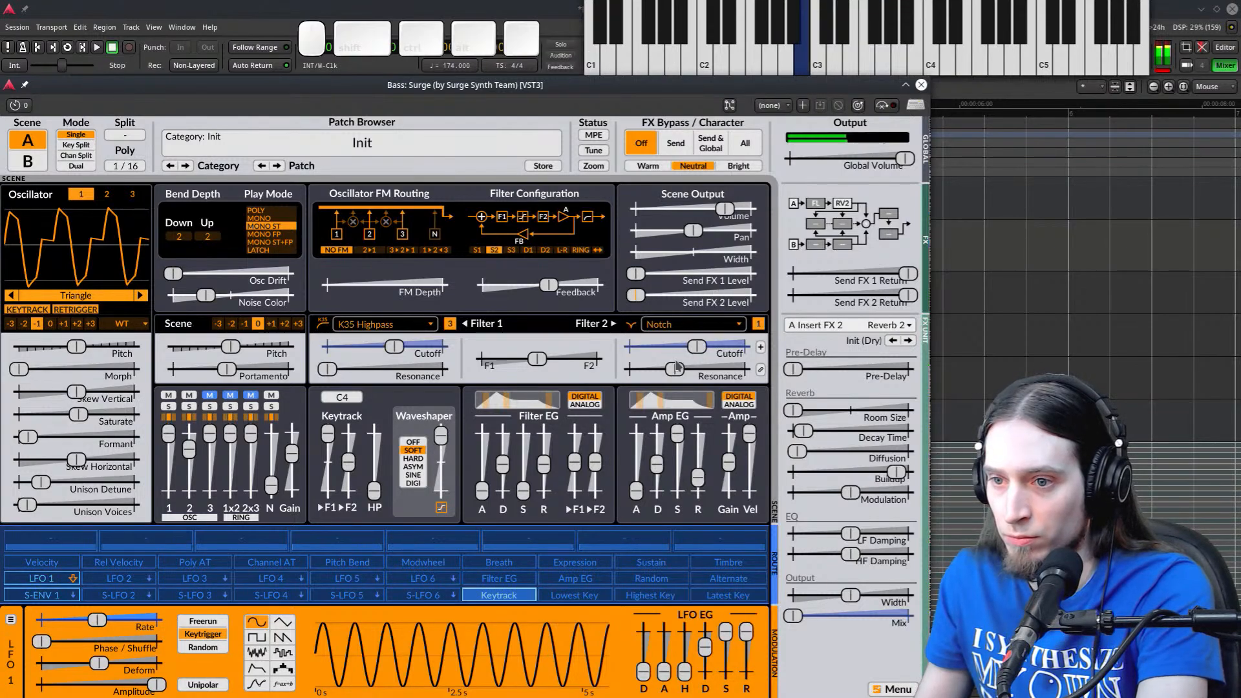
pyautogui.moveTo(677, 367); pyautogui.dragTo(642, 369)
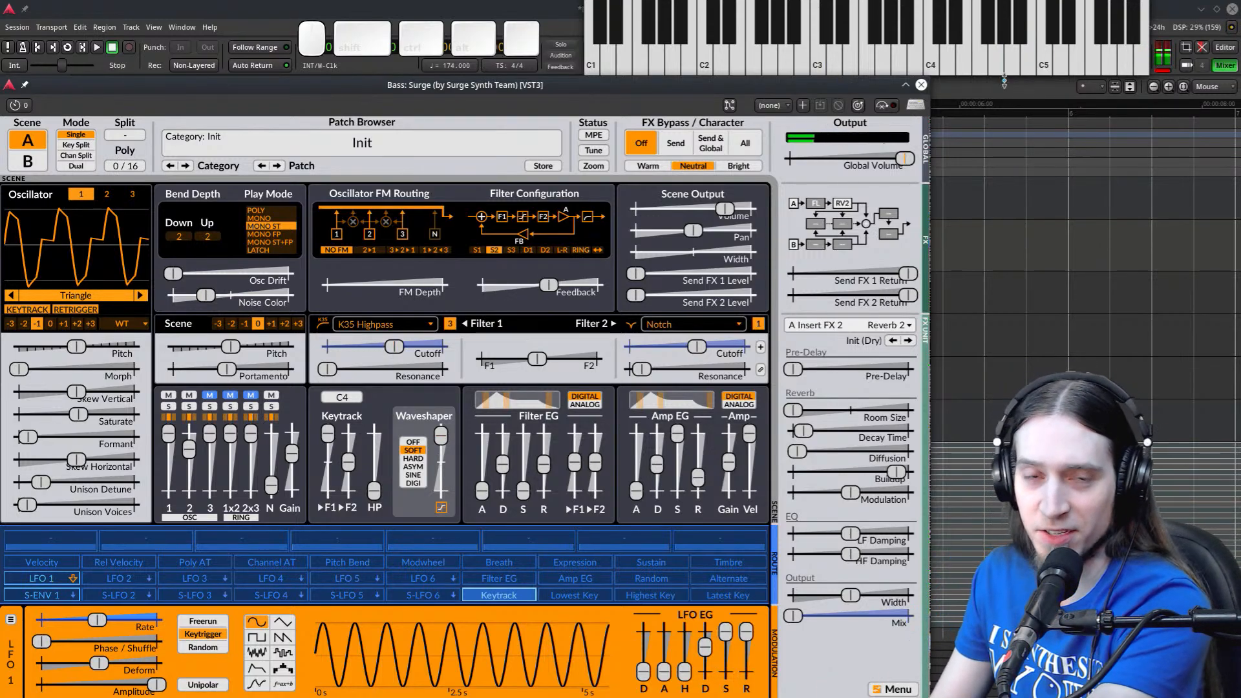
pyautogui.click(1018, 69)
pyautogui.click(744, 469)
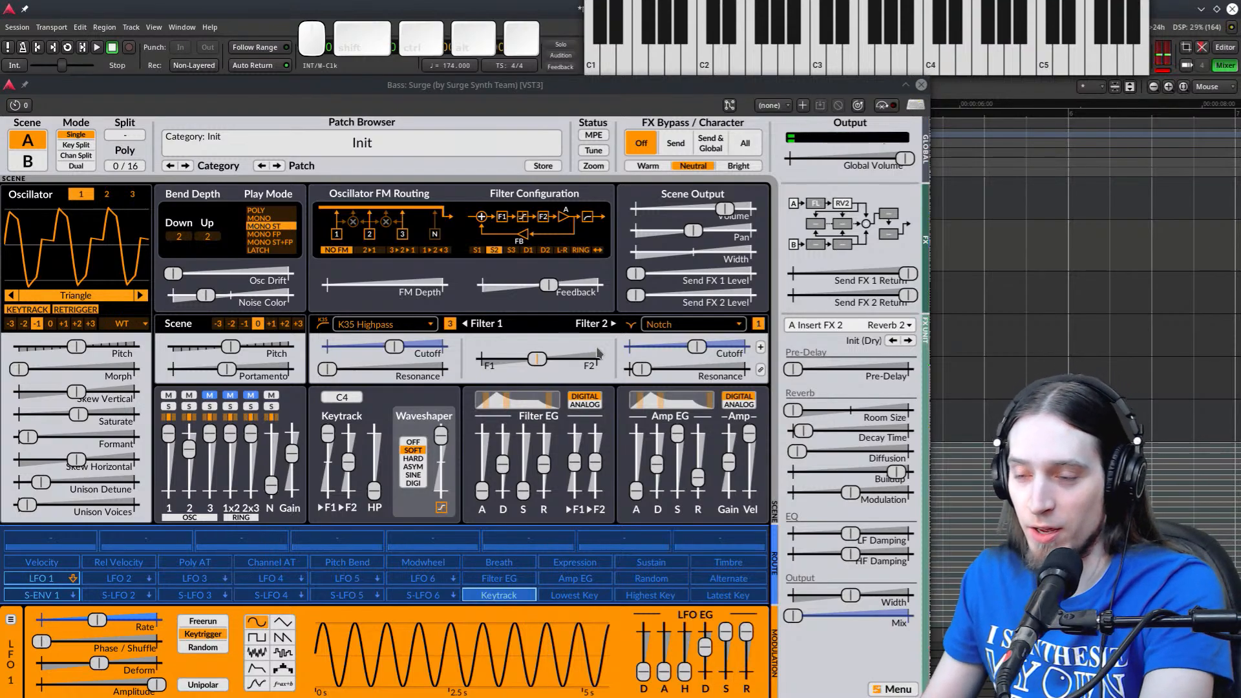
# Load the Airwindows To Tape effect into Global FX 1, and raise its Soften and Head B to about 90%
pyautogui.click(889, 217)
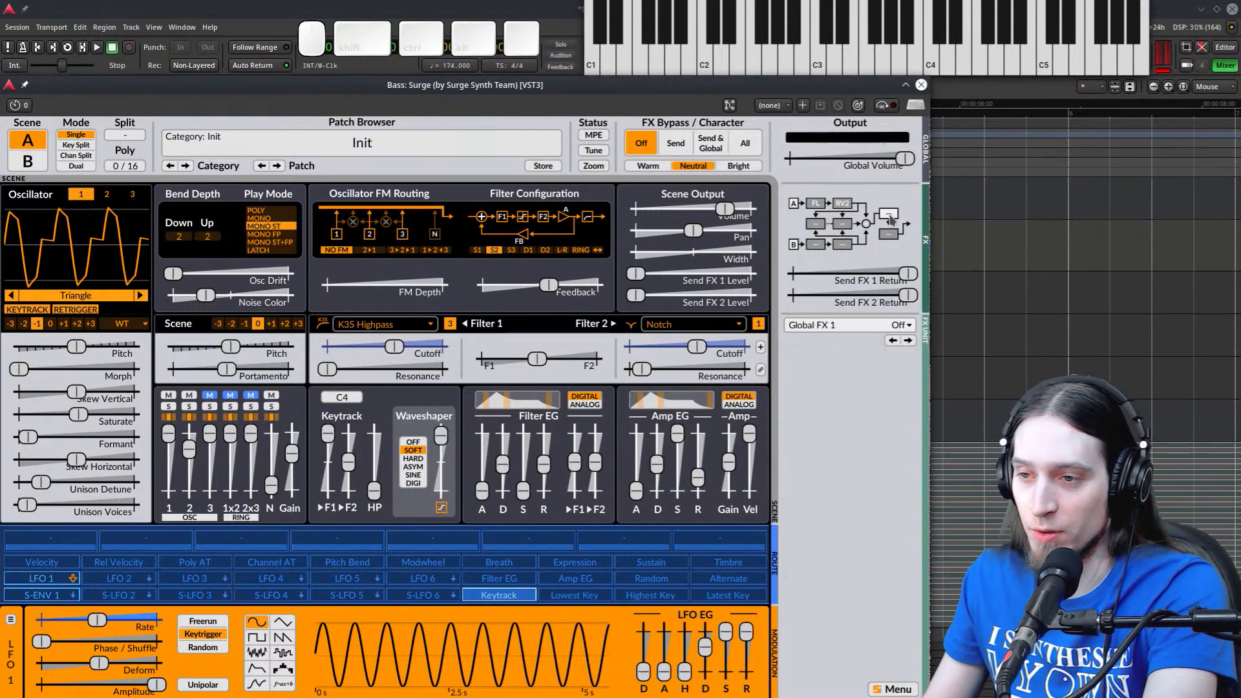
pyautogui.click(827, 326)
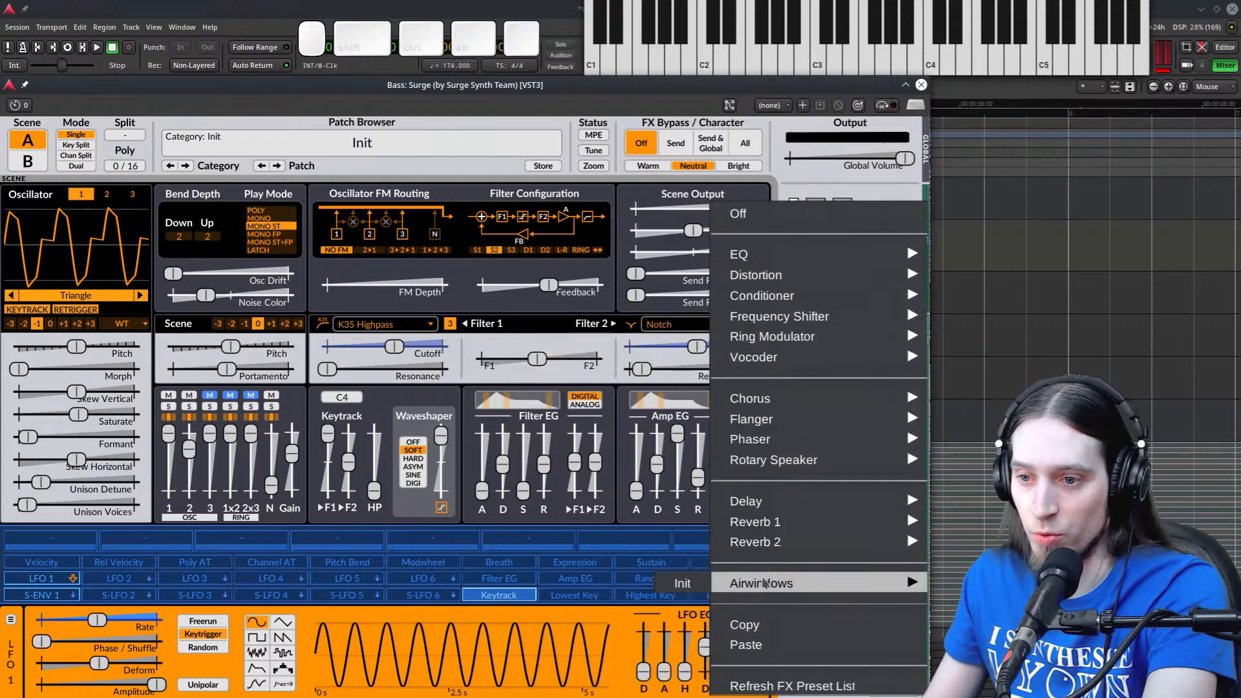
pyautogui.click(680, 583)
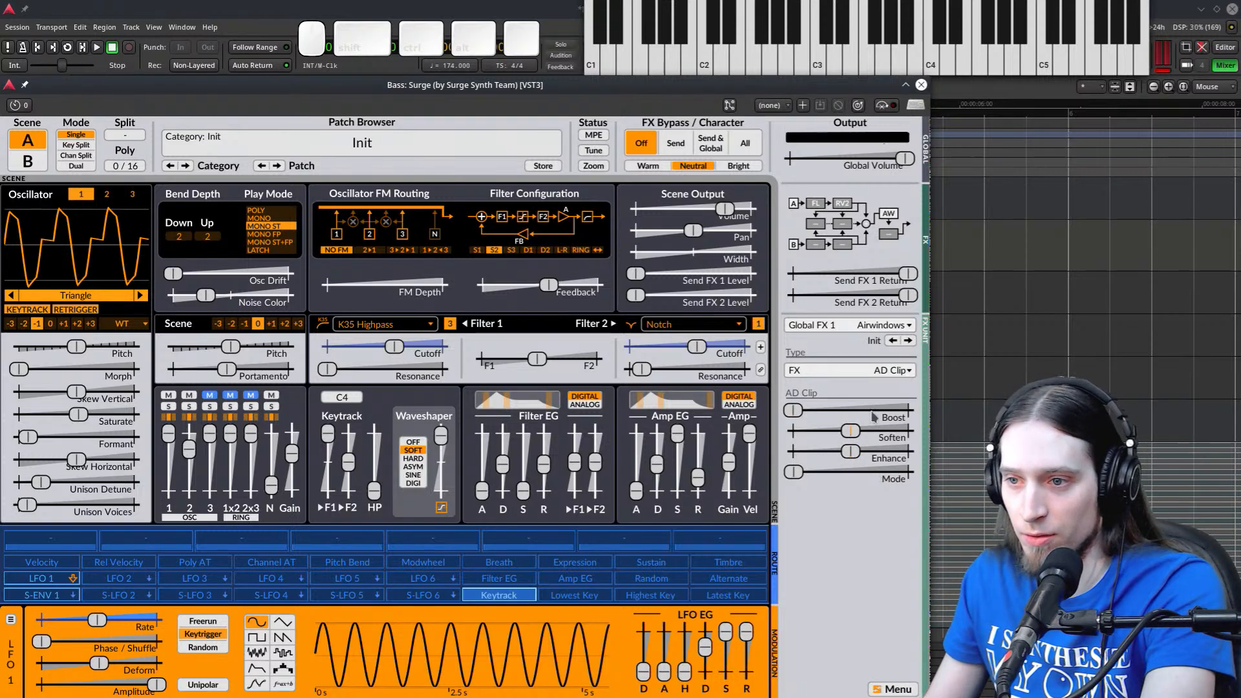
pyautogui.click(858, 378)
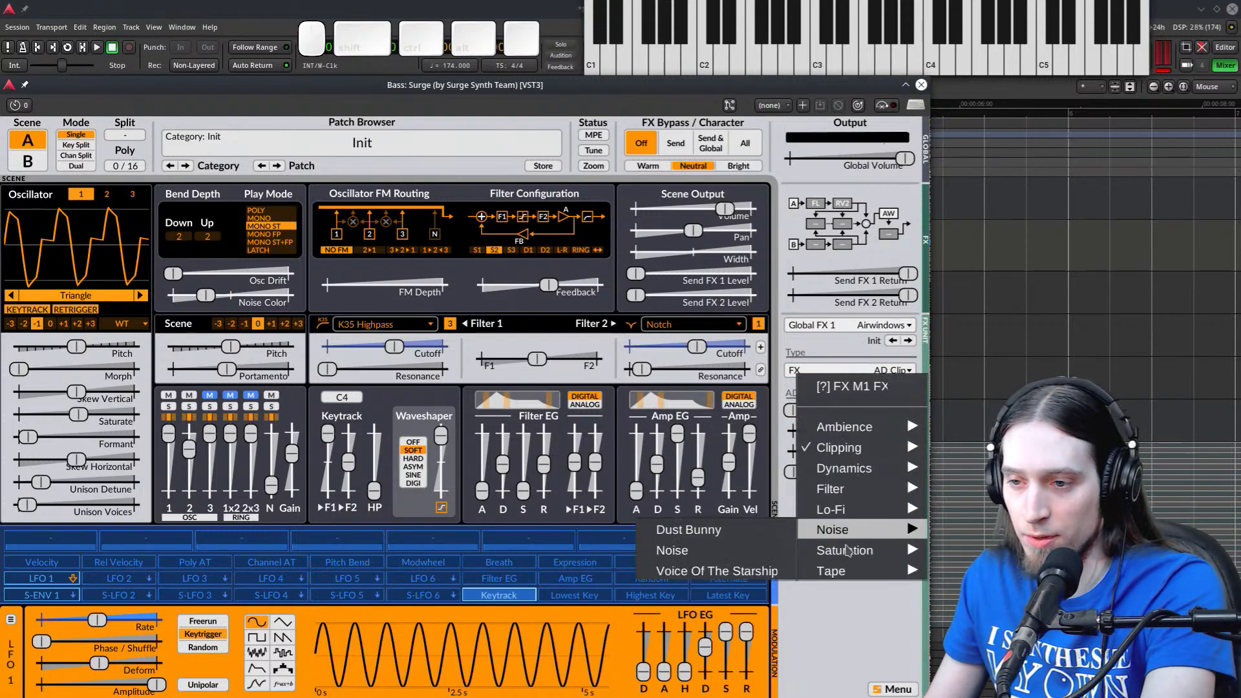
pyautogui.moveTo(847, 550)
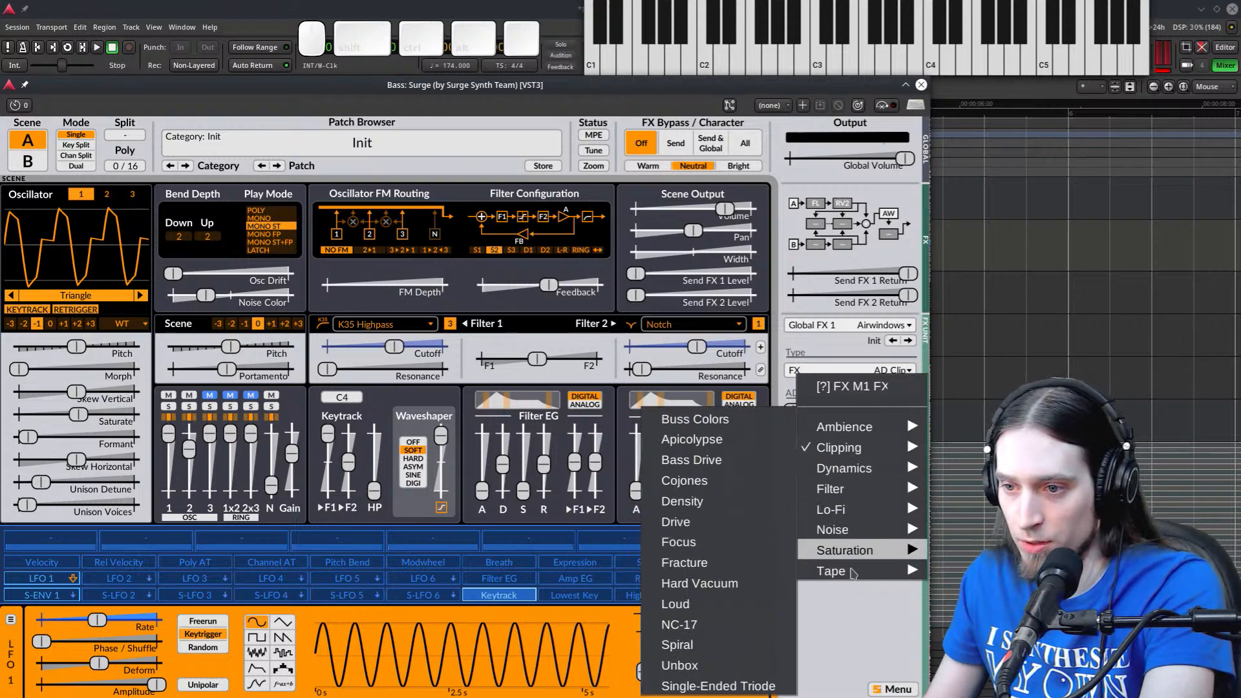
pyautogui.moveTo(852, 573)
pyautogui.click(763, 591)
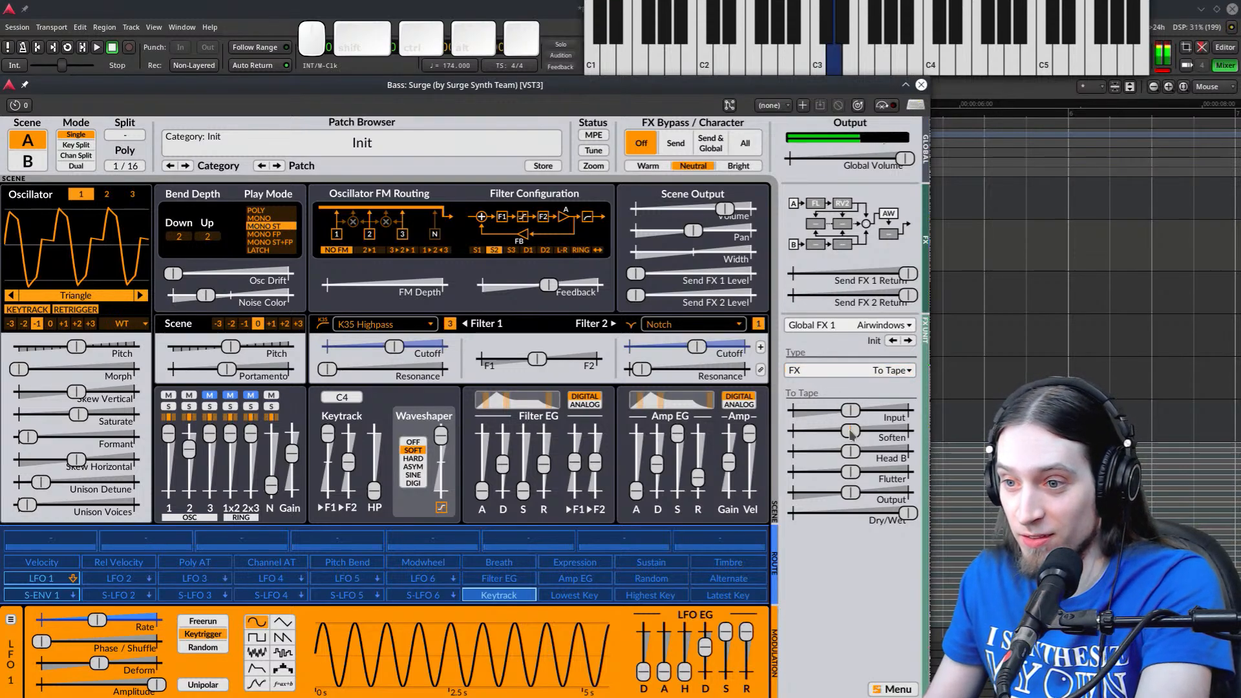
pyautogui.moveTo(850, 433); pyautogui.dragTo(978, 429)
pyautogui.moveTo(895, 431); pyautogui.dragTo(962, 450)
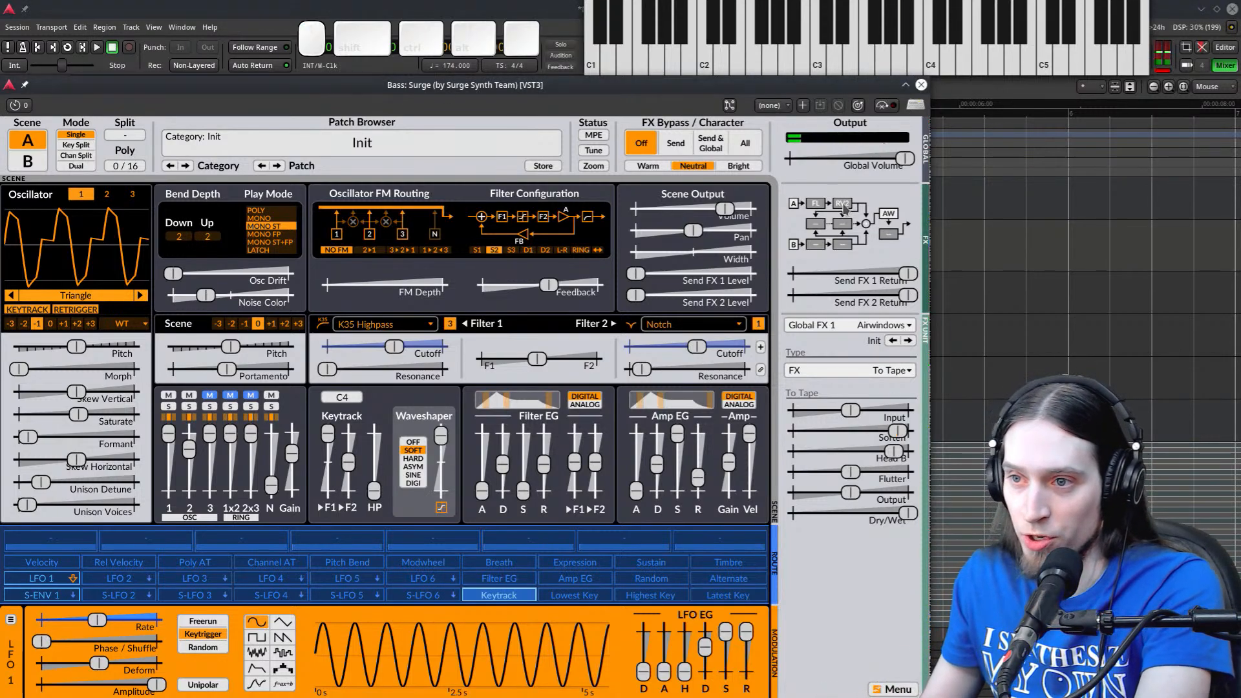
# Increase S-ENV 1's modulation of the Reverb 2 mix in Insert FX 2, disarm the source, and set LF Damping to maximum
pyautogui.click(843, 204)
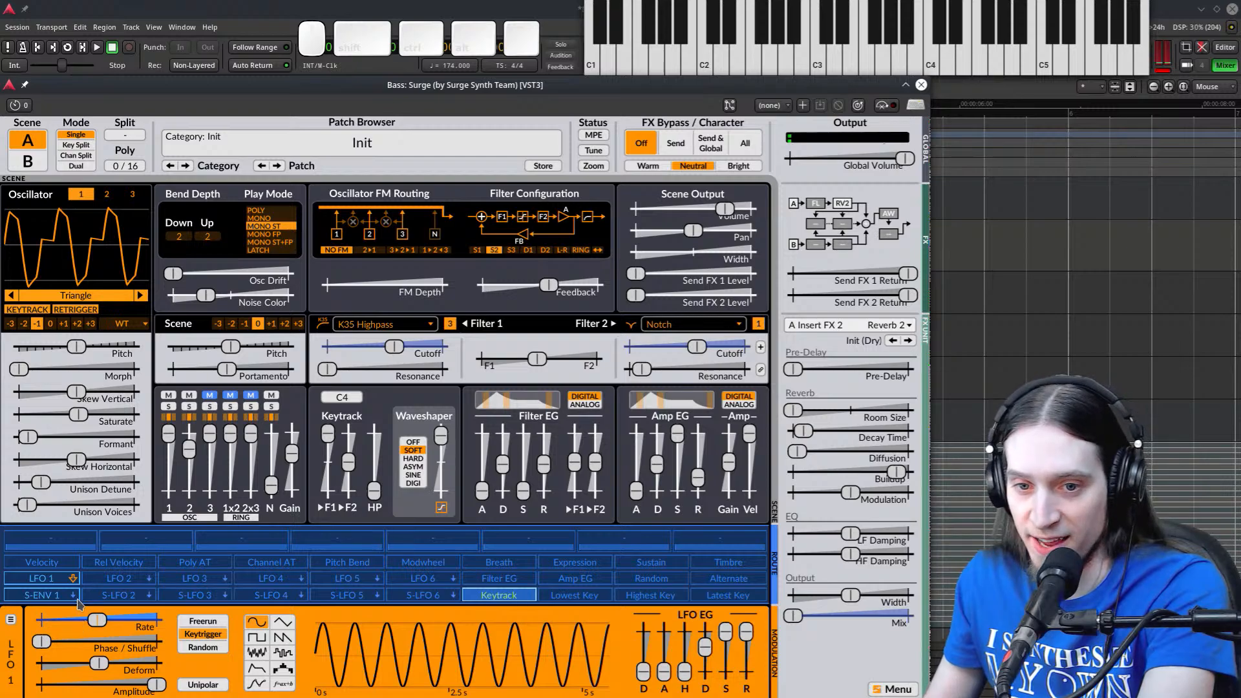
pyautogui.click(57, 595)
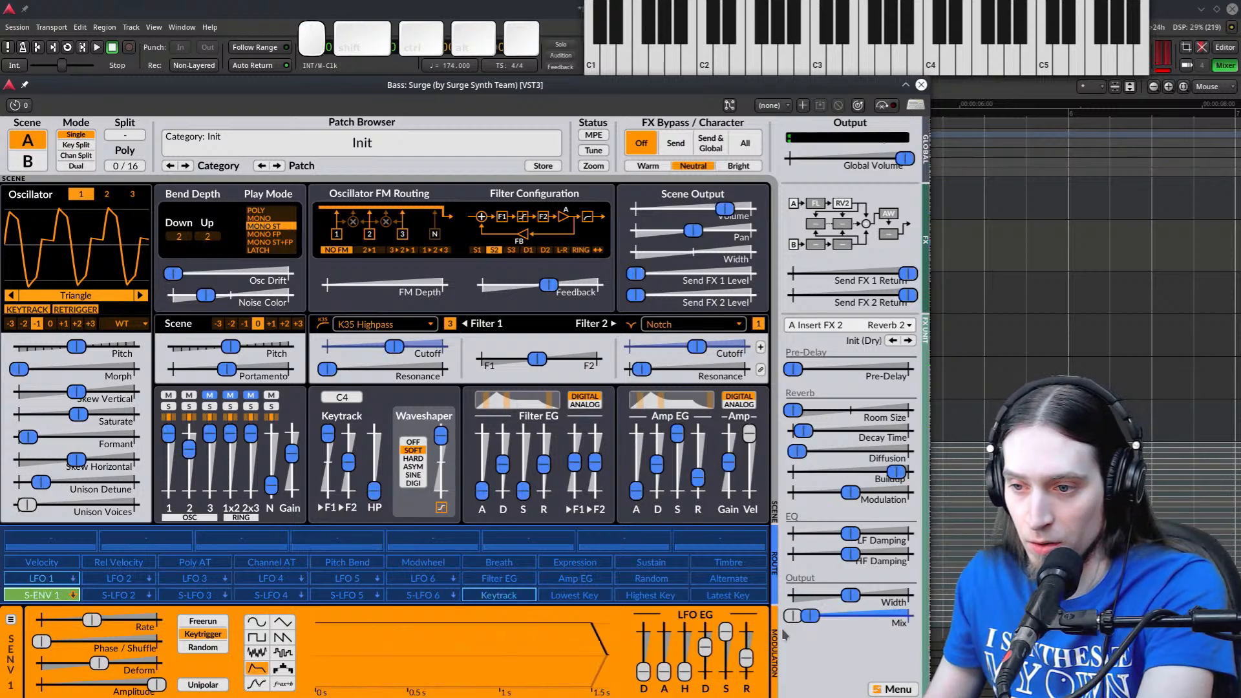
pyautogui.moveTo(811, 618)
pyautogui.mouseDown()
pyautogui.moveTo(862, 620)
pyautogui.moveTo(831, 617)
pyautogui.mouseUp()
pyautogui.click(26, 596)
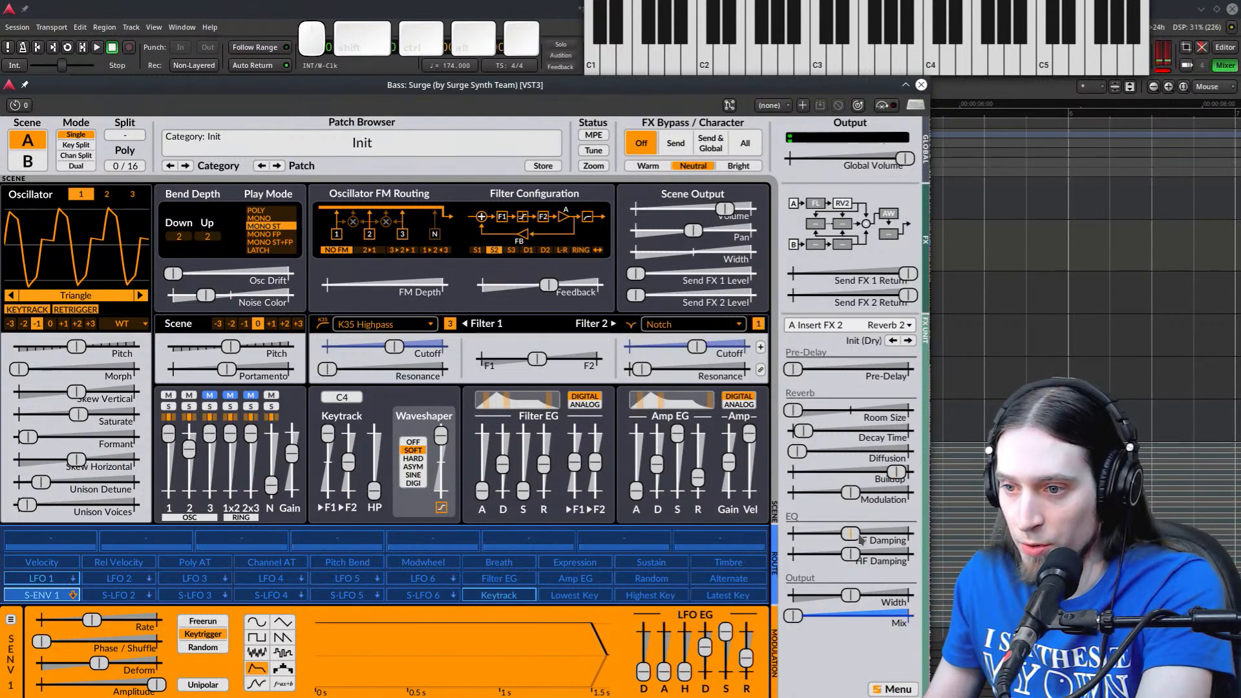
pyautogui.moveTo(859, 536); pyautogui.dragTo(911, 533)
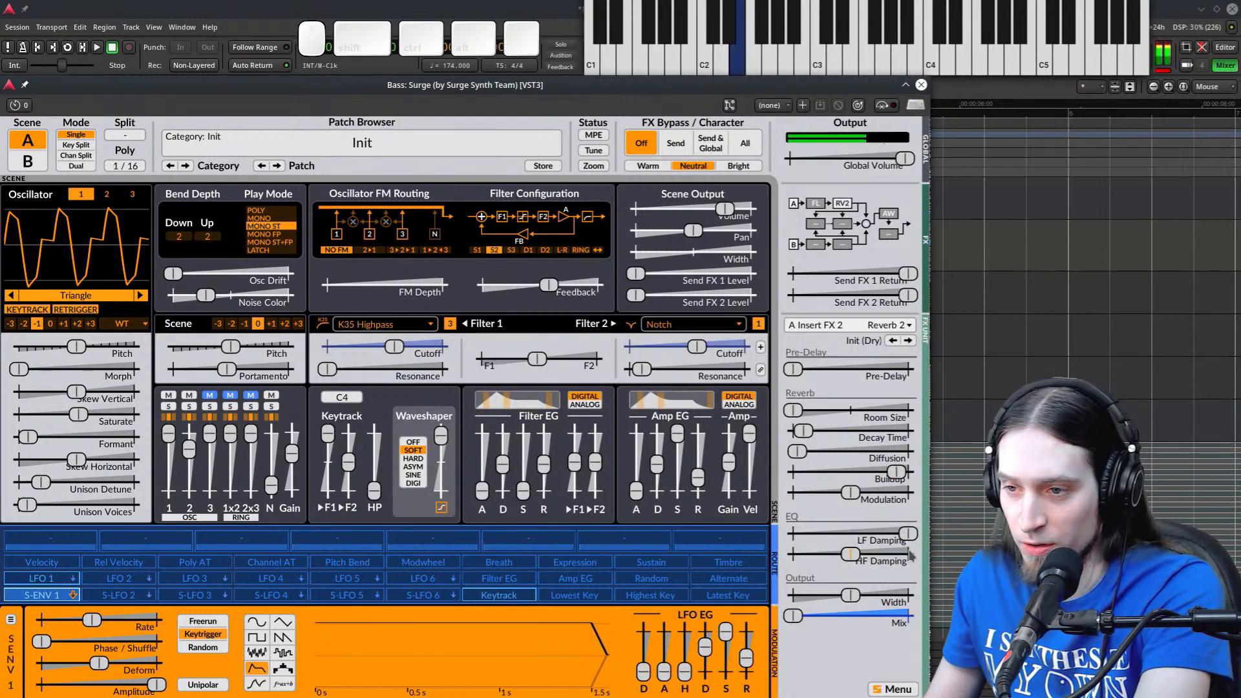
# Check the two global effect slots, close the synth window, and briefly play the session from the start
pyautogui.click(889, 236)
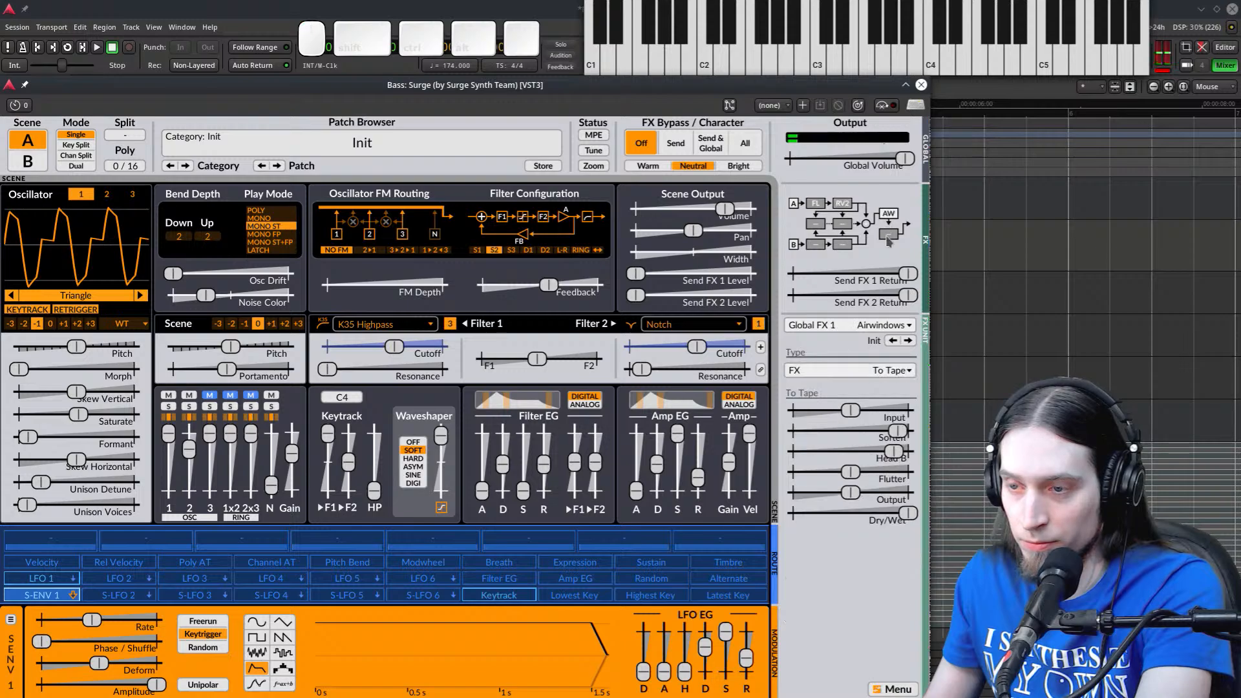
pyautogui.click(889, 236)
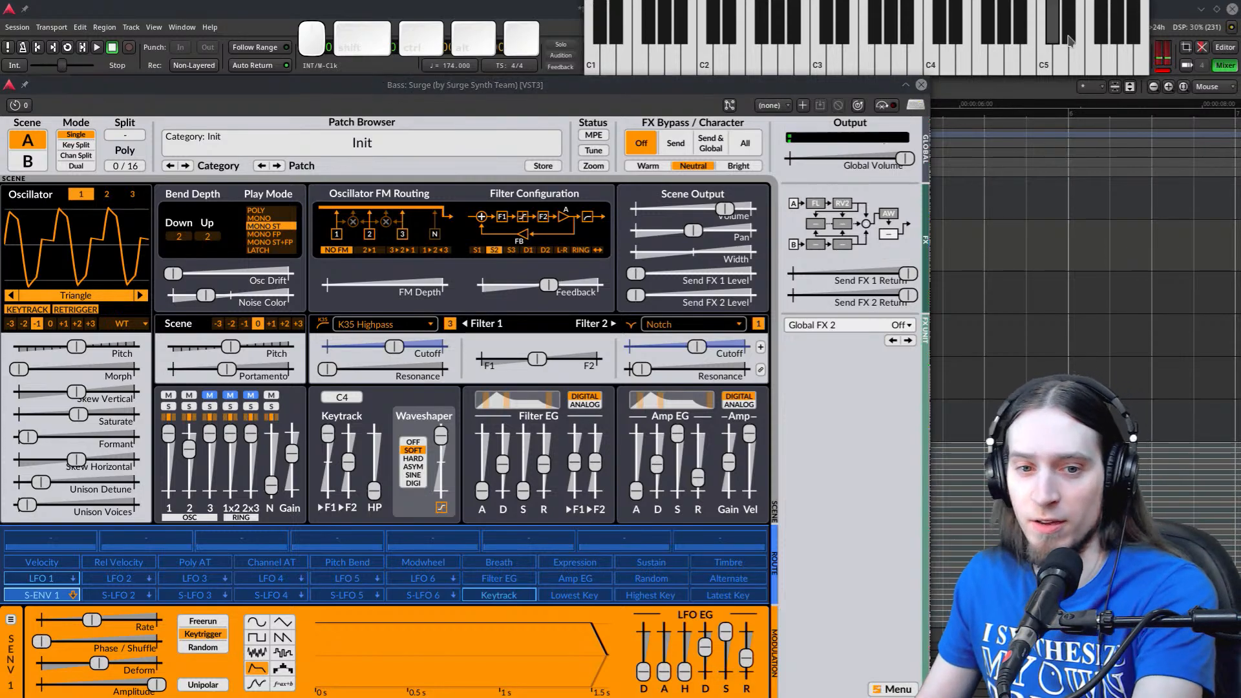
pyautogui.click(921, 84)
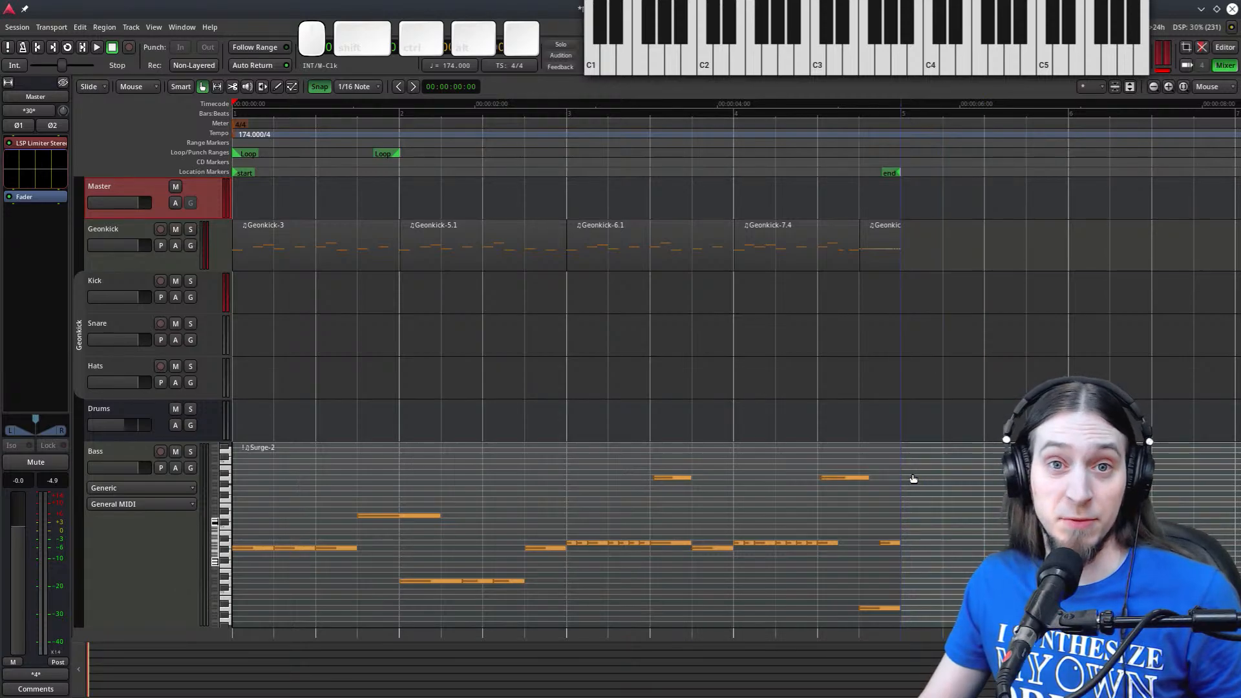
pyautogui.press('space')
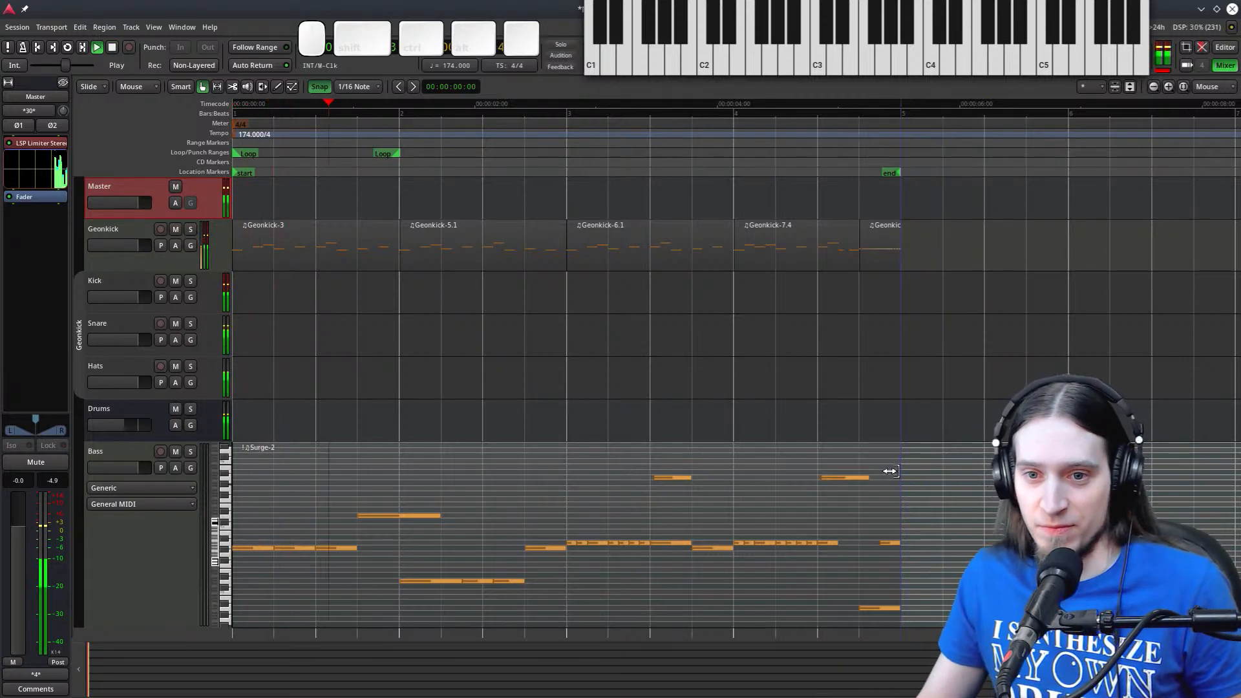
pyautogui.press('space')
# Set the loop range to the Bass track's Surge-2 region, save the session, and start loop playback
pyautogui.click(539, 574)
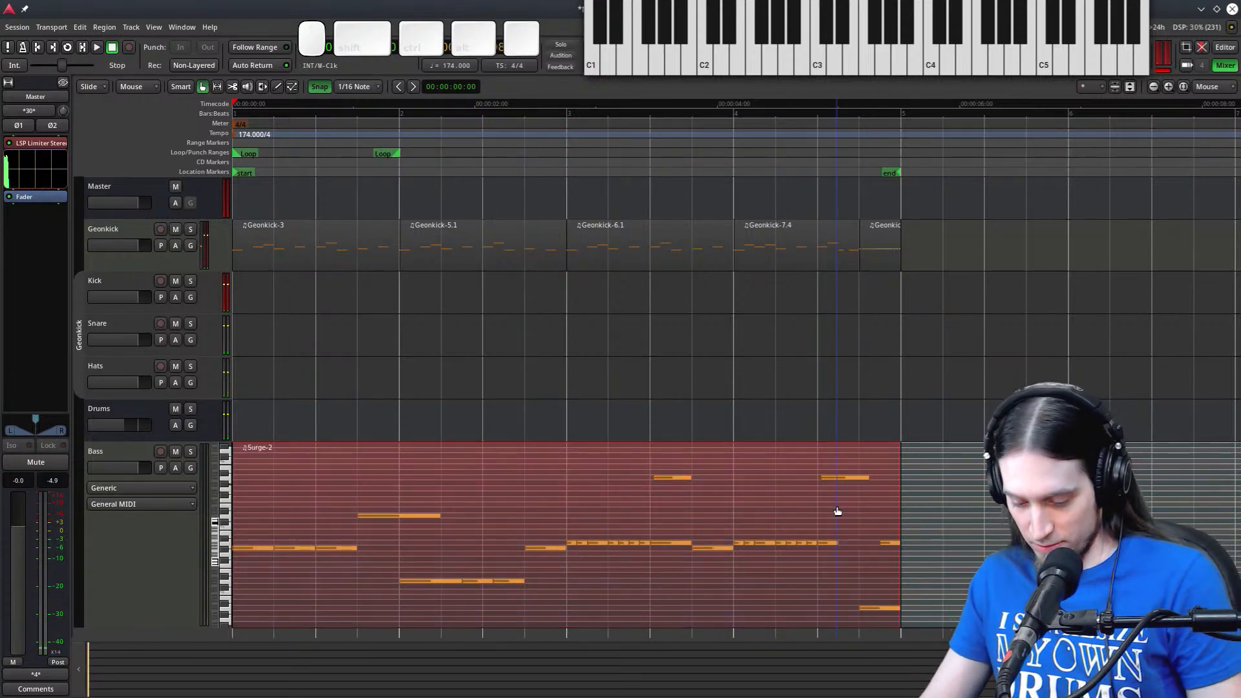
pyautogui.press('1')
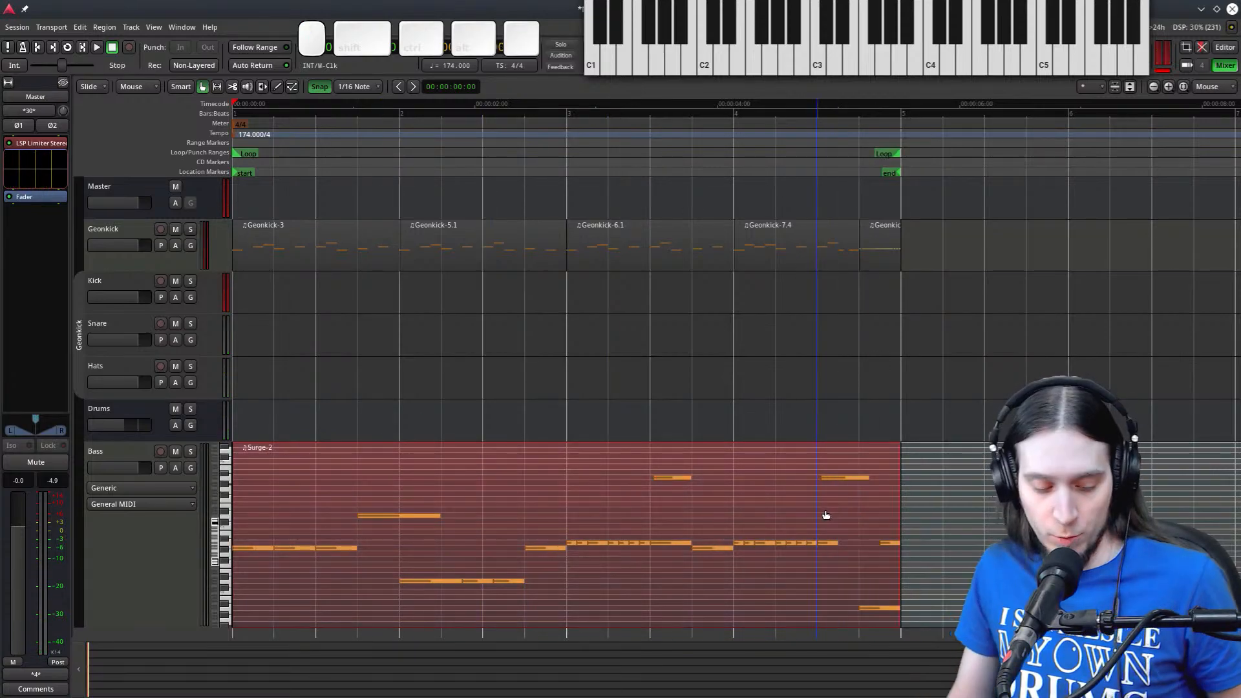
pyautogui.hotkey('ctrl', 's')
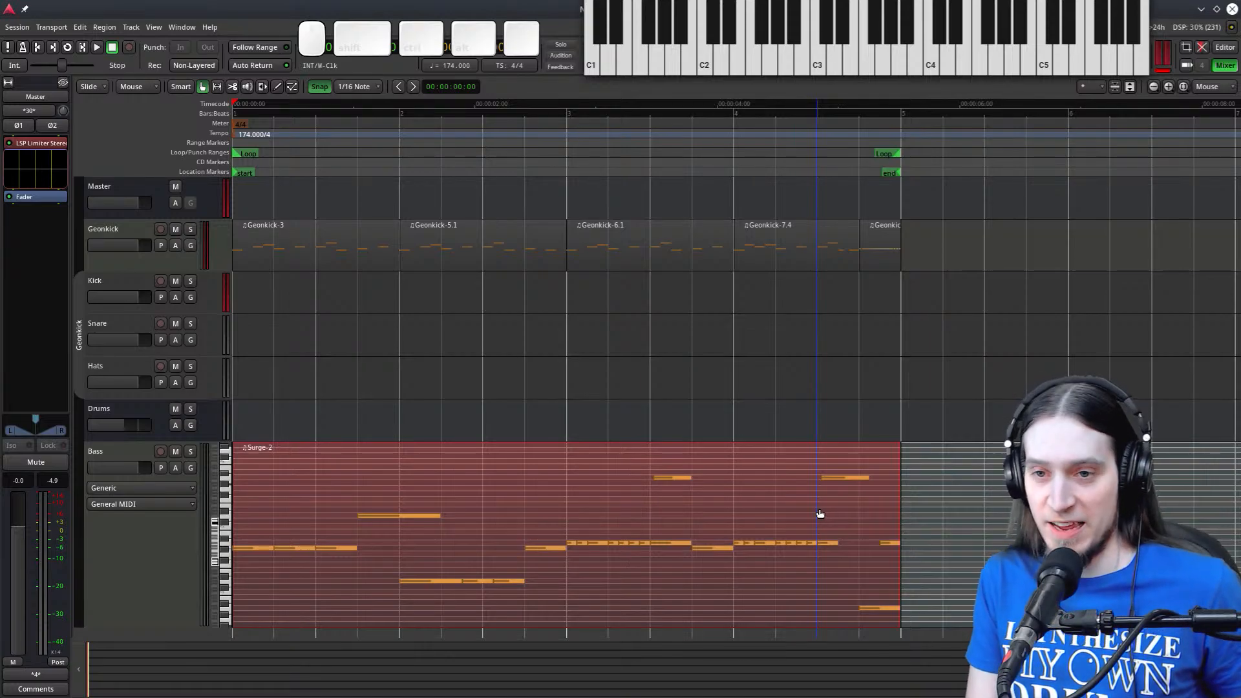
pyautogui.press('l')
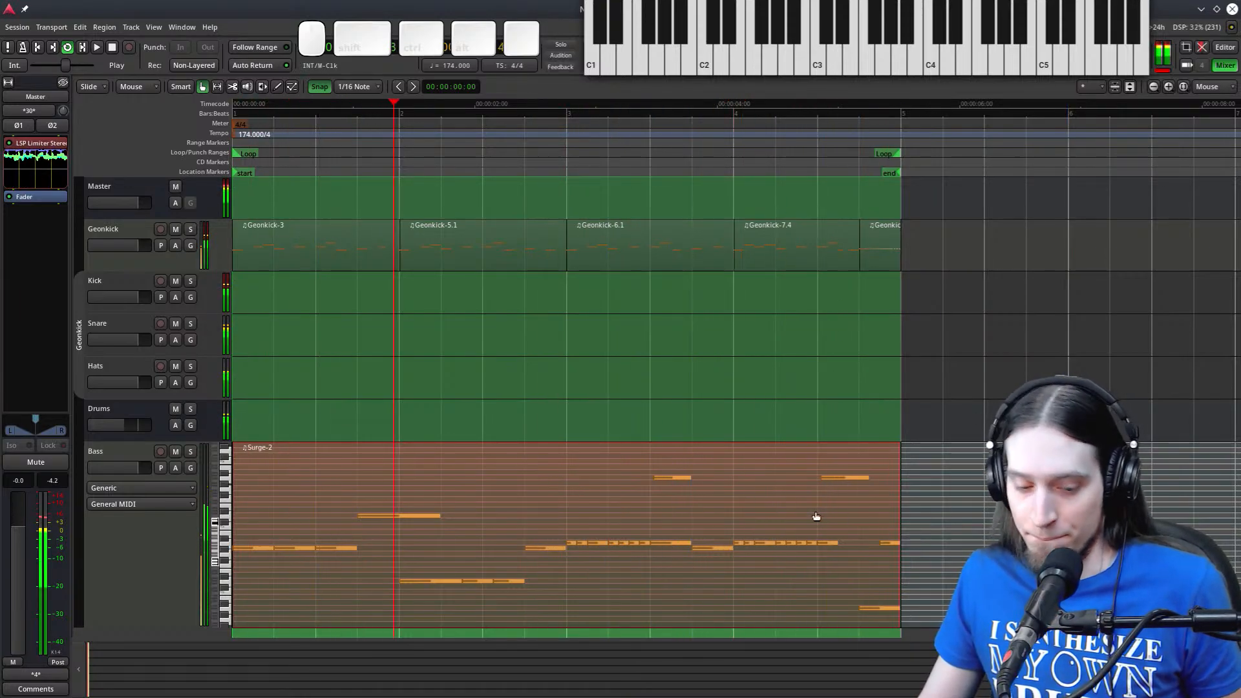
# Stop playback and delete the run of short A3 notes at the start of bar 3 in the bass region
pyautogui.press('e')
pyautogui.press('space')
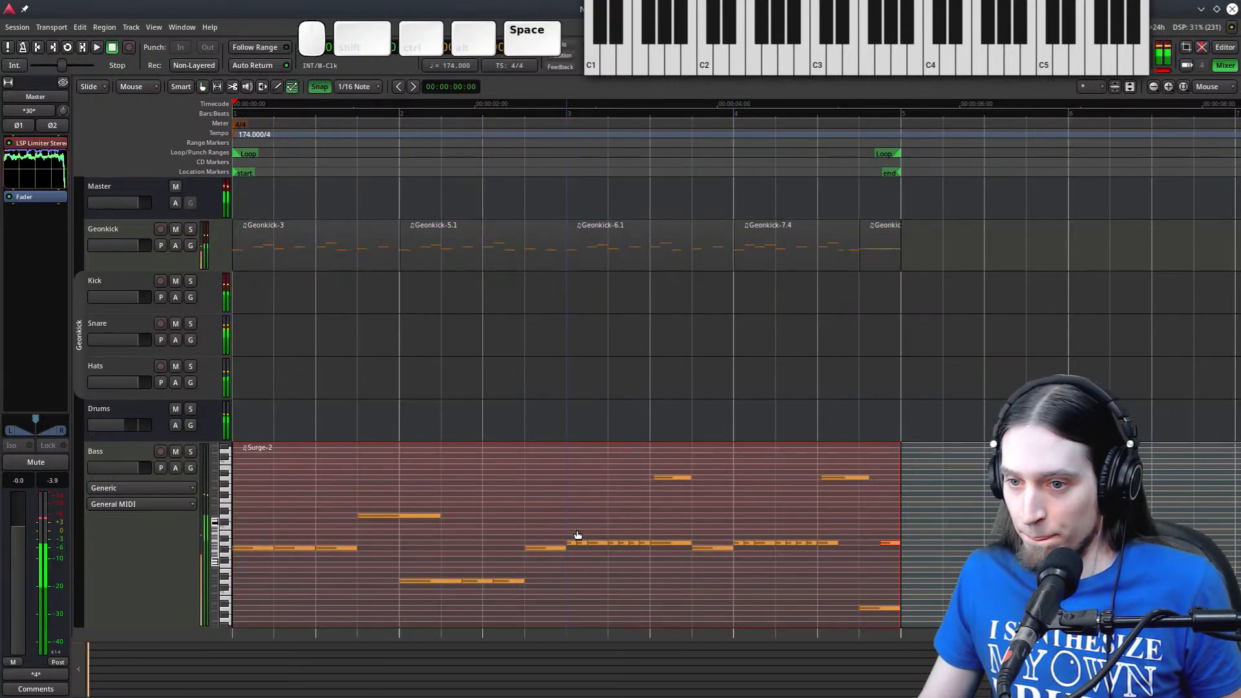
pyautogui.moveTo(570, 535); pyautogui.dragTo(653, 548)
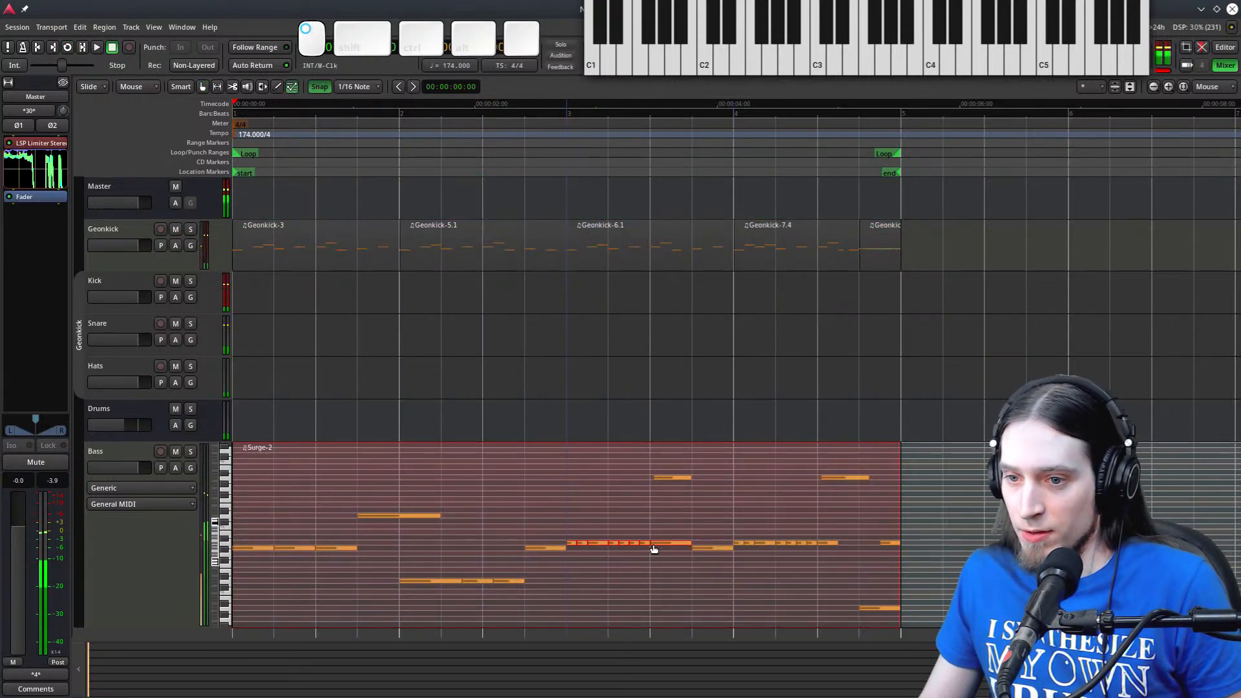
pyautogui.press('Delete')
# Draw one three-beat A3 note from the start of bar 3, lower it by an octave, and audition the change
pyautogui.scroll(1, 655, 549)
pyautogui.press('d')
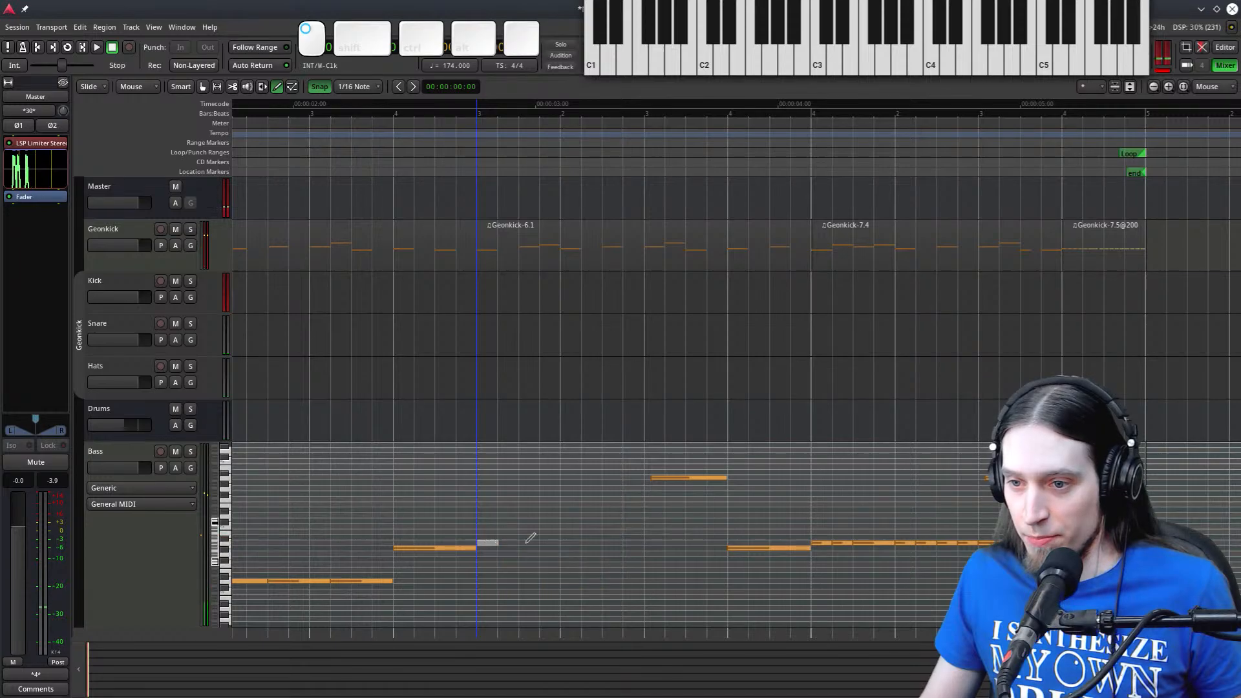
pyautogui.moveTo(527, 542); pyautogui.dragTo(728, 541)
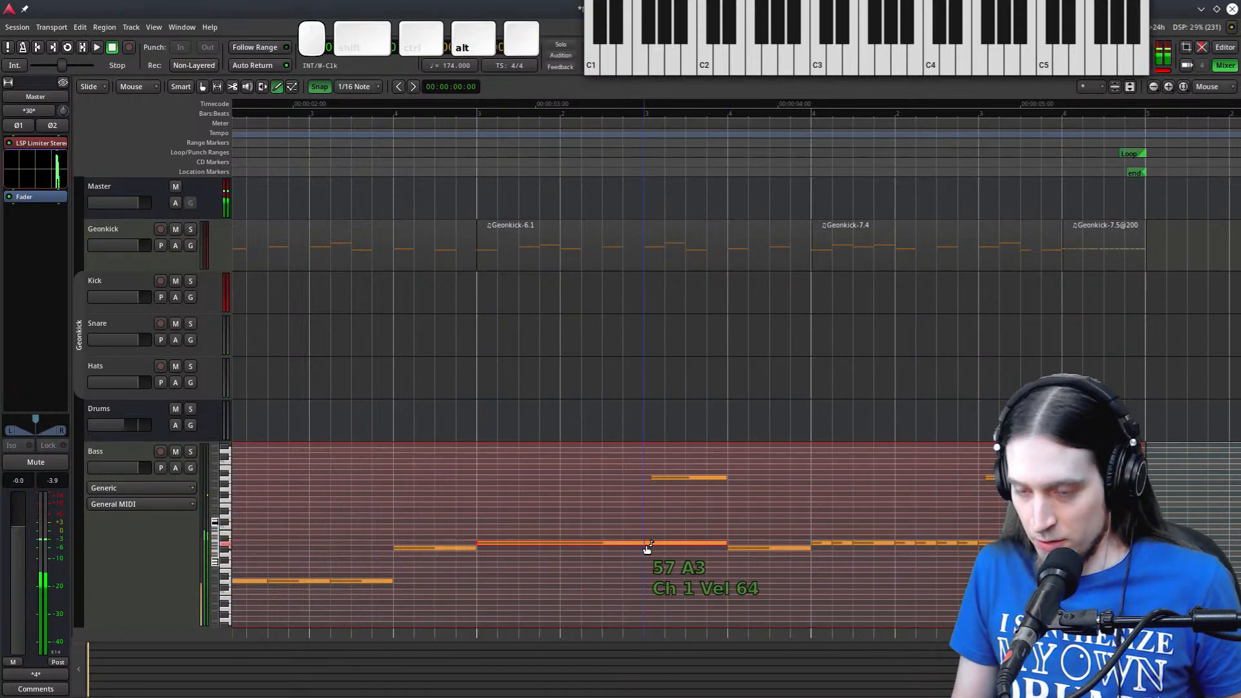
pyautogui.hotkey('ctrl', 'Down')
pyautogui.press('space')
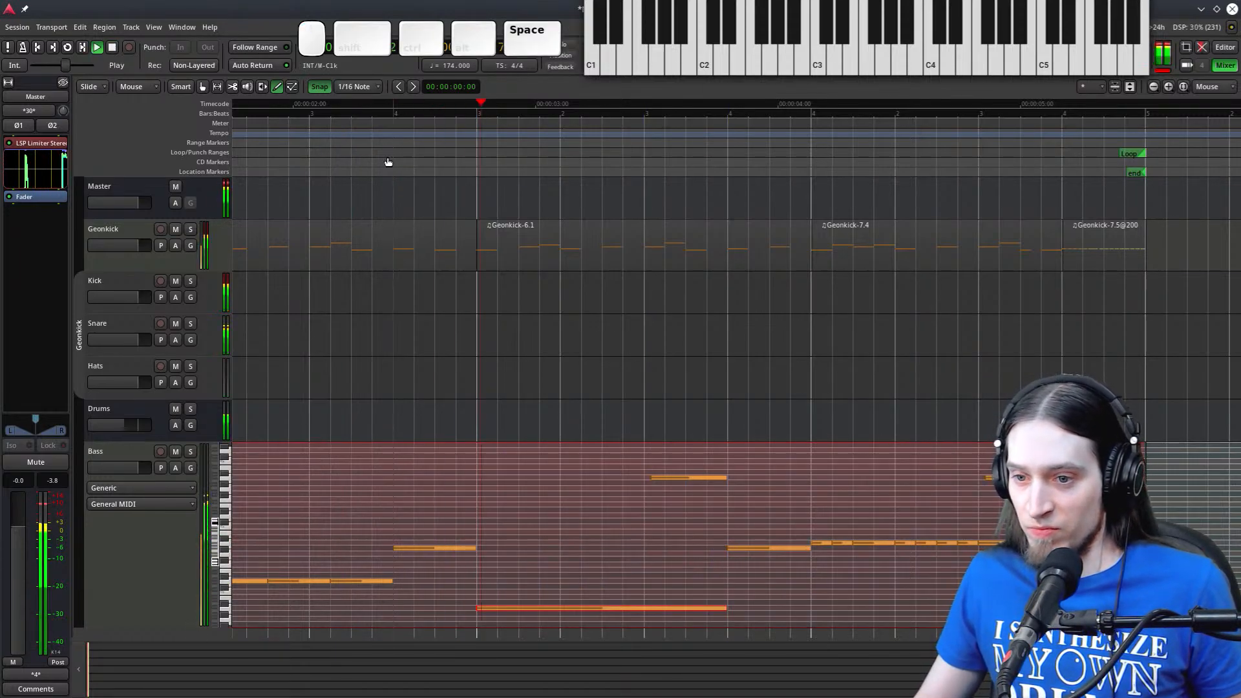
pyautogui.press('space')
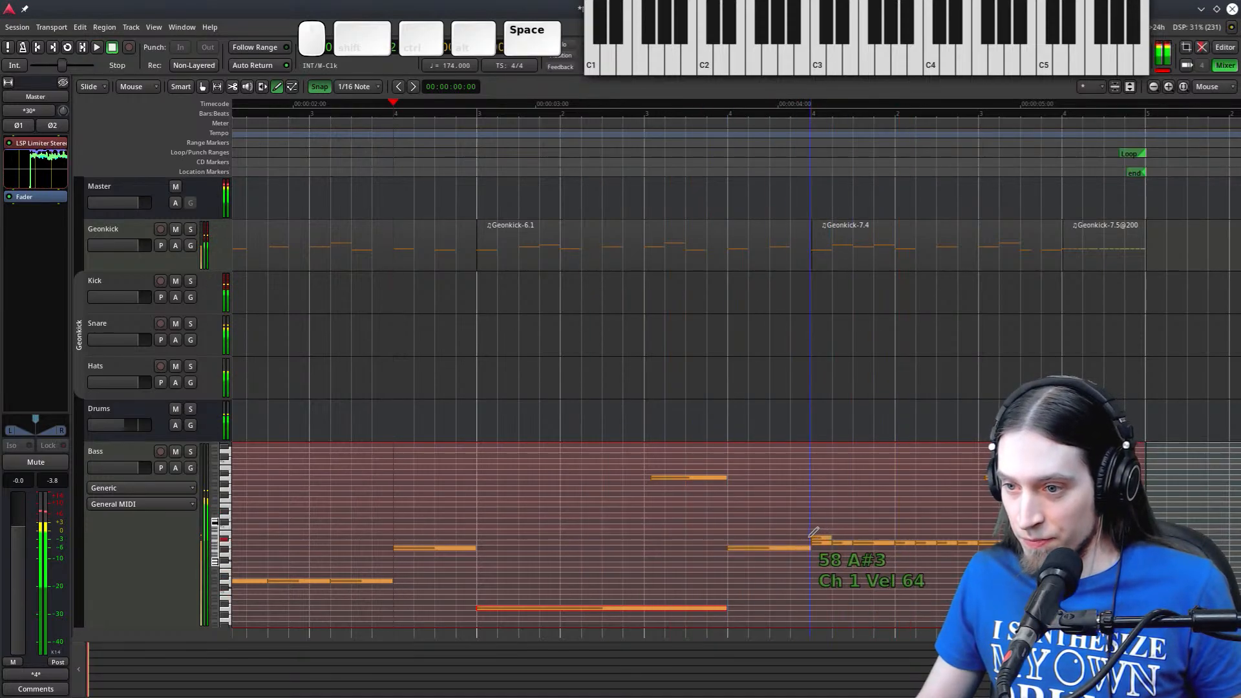
# Shorten the run of A3 notes in bar 4, lower six of the short ones by an octave, and play back the result
pyautogui.press('e')
pyautogui.click(812, 542)
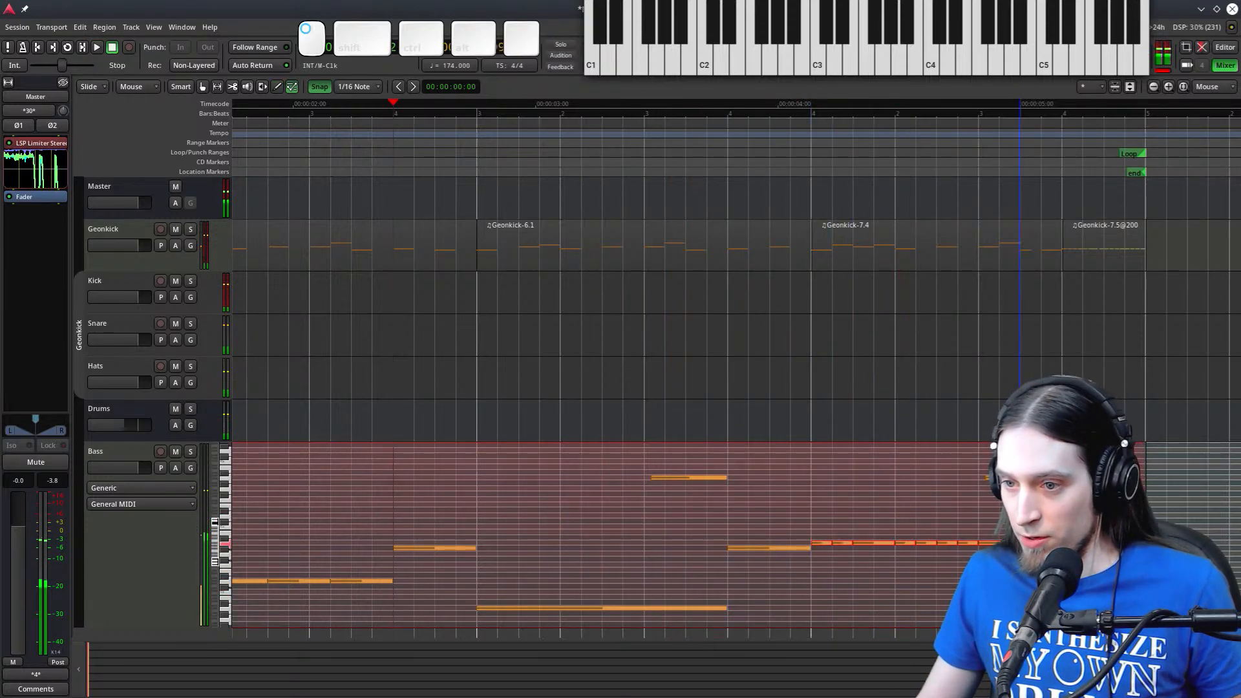
pyautogui.moveTo(995, 545); pyautogui.dragTo(994, 544)
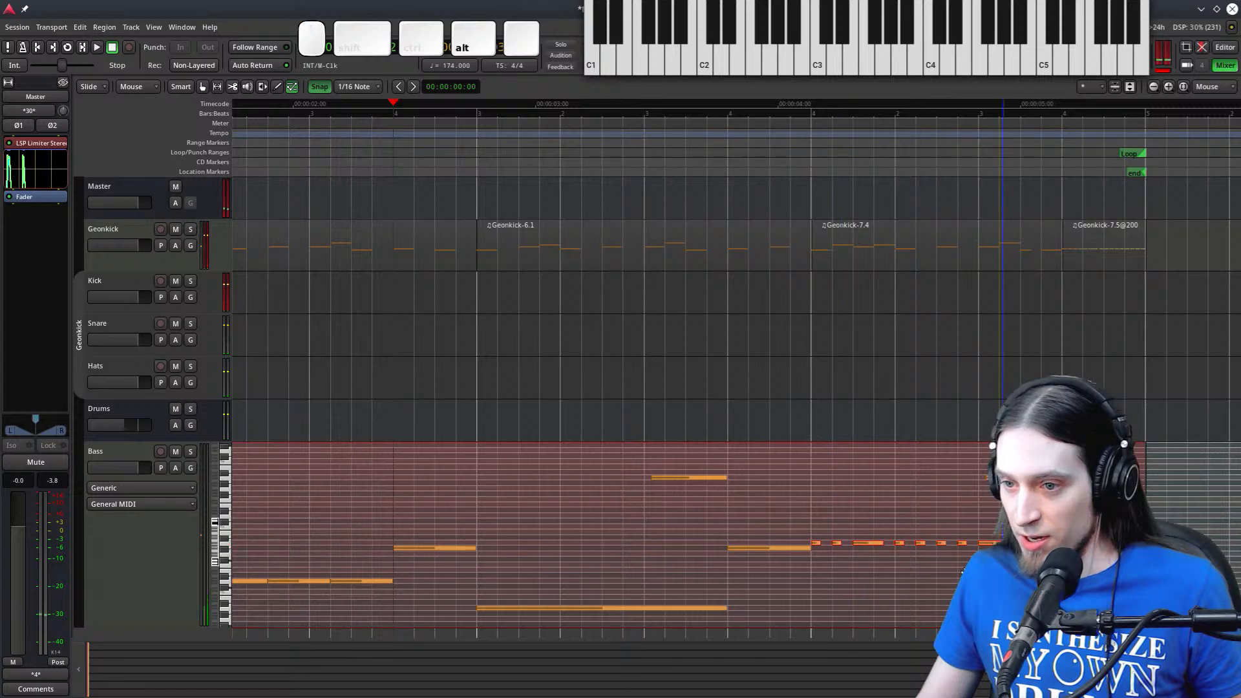
pyautogui.moveTo(812, 527); pyautogui.dragTo(968, 557)
pyautogui.hotkey('ctrl', 'Down')
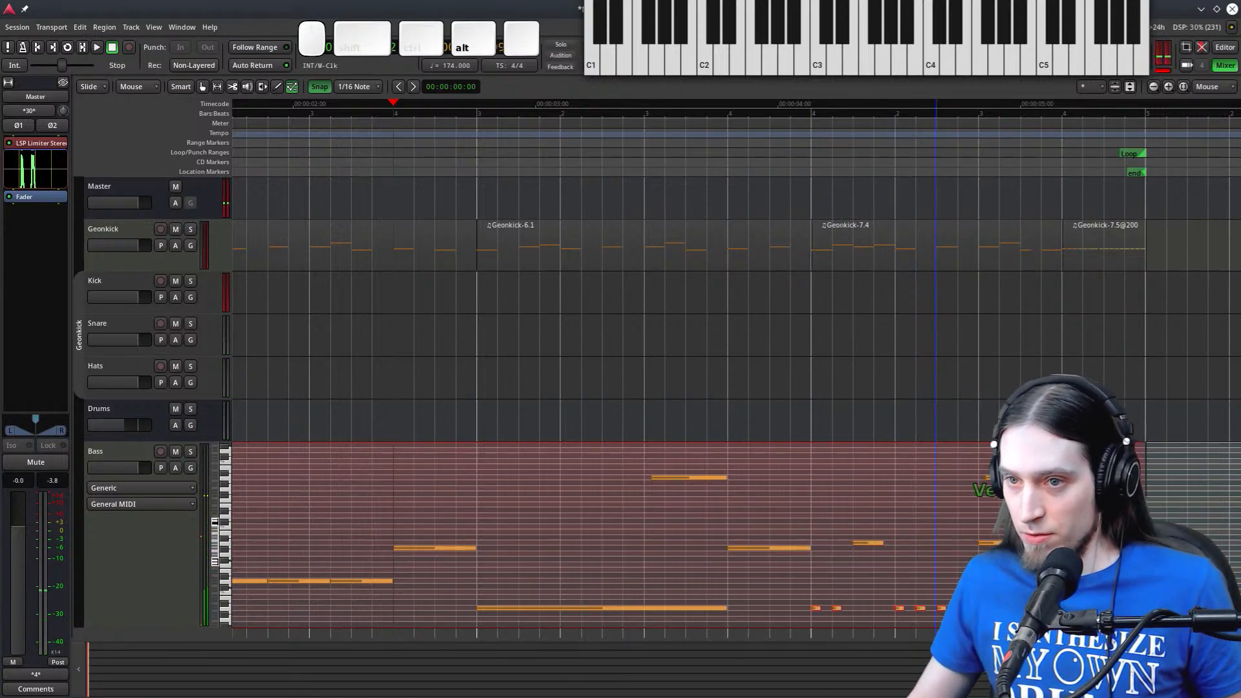
pyautogui.press('space')
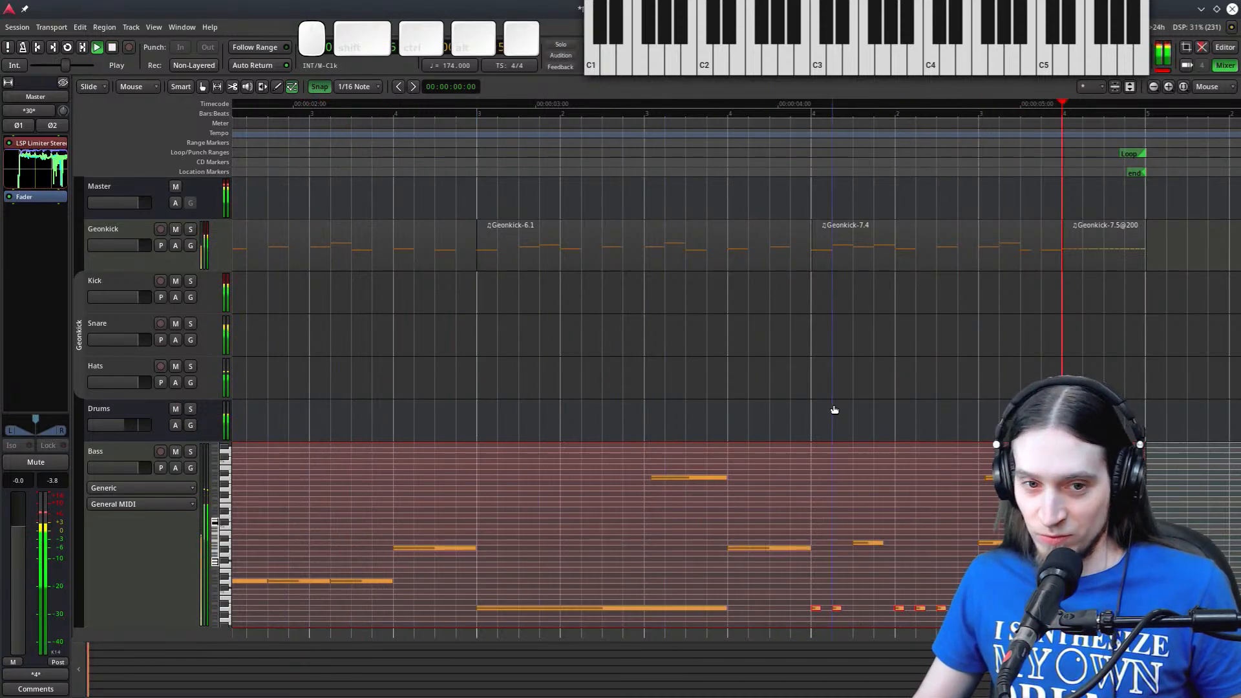
pyautogui.press('space')
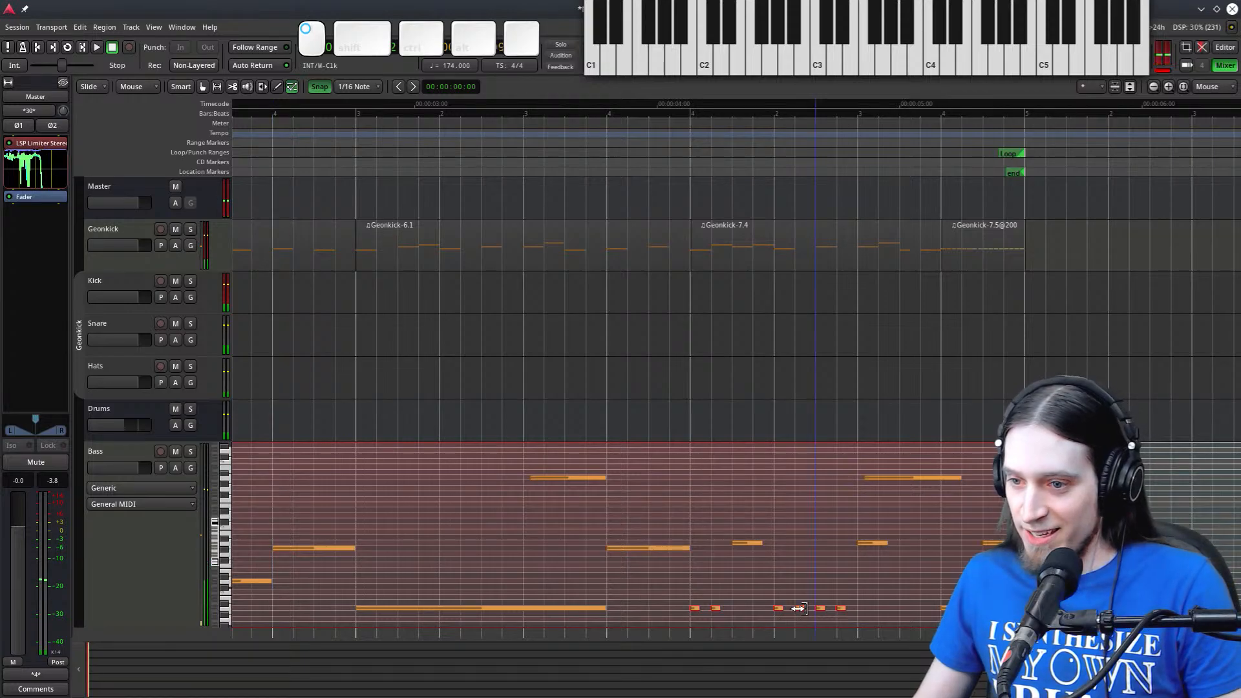
# Replace the four short low notes on beat 2 of bar 4 with a single note about one beat long
pyautogui.click(800, 609)
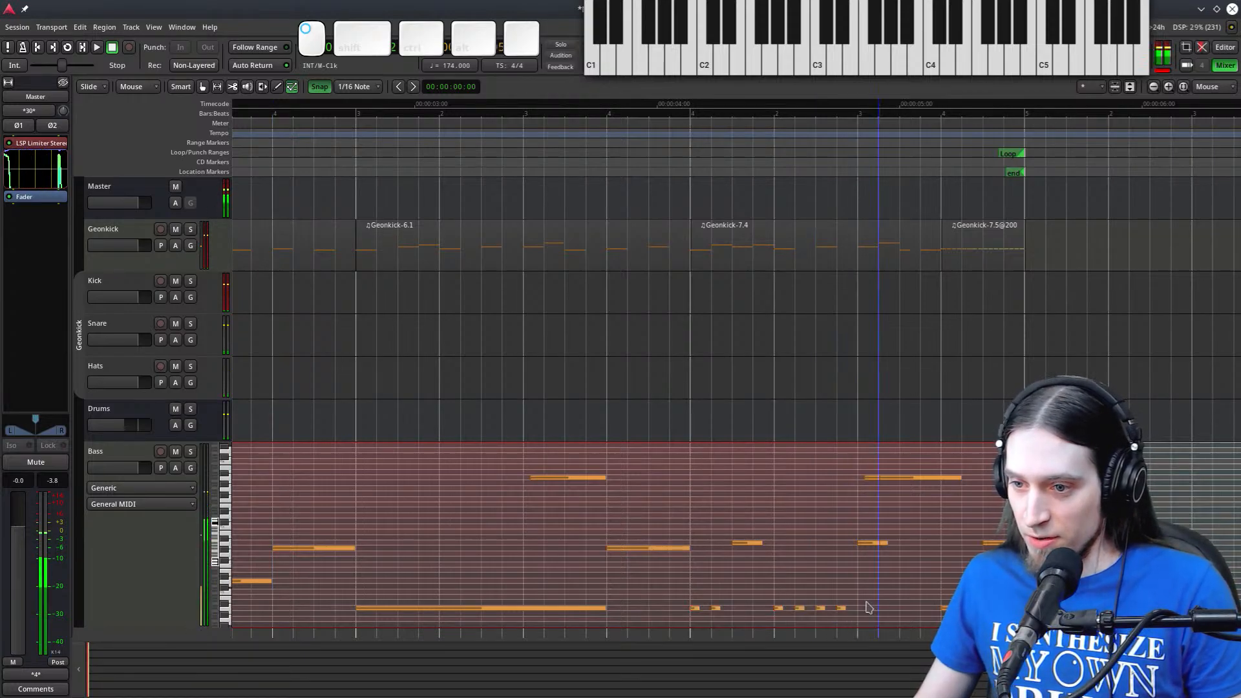
pyautogui.moveTo(925, 629); pyautogui.dragTo(857, 607)
pyautogui.press('Delete')
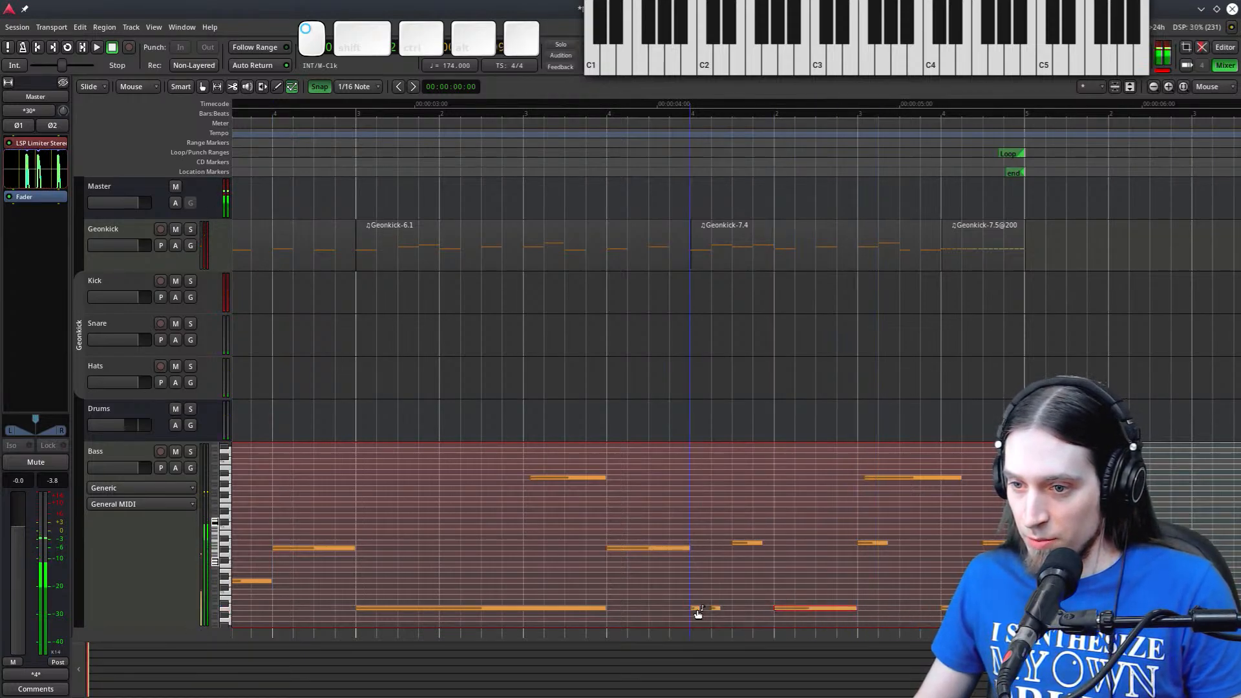
# Lengthen bar 4's first low note to half a beat and the following A3 note to three sixteenths, and audition the loop
pyautogui.moveTo(693, 607); pyautogui.dragTo(731, 609)
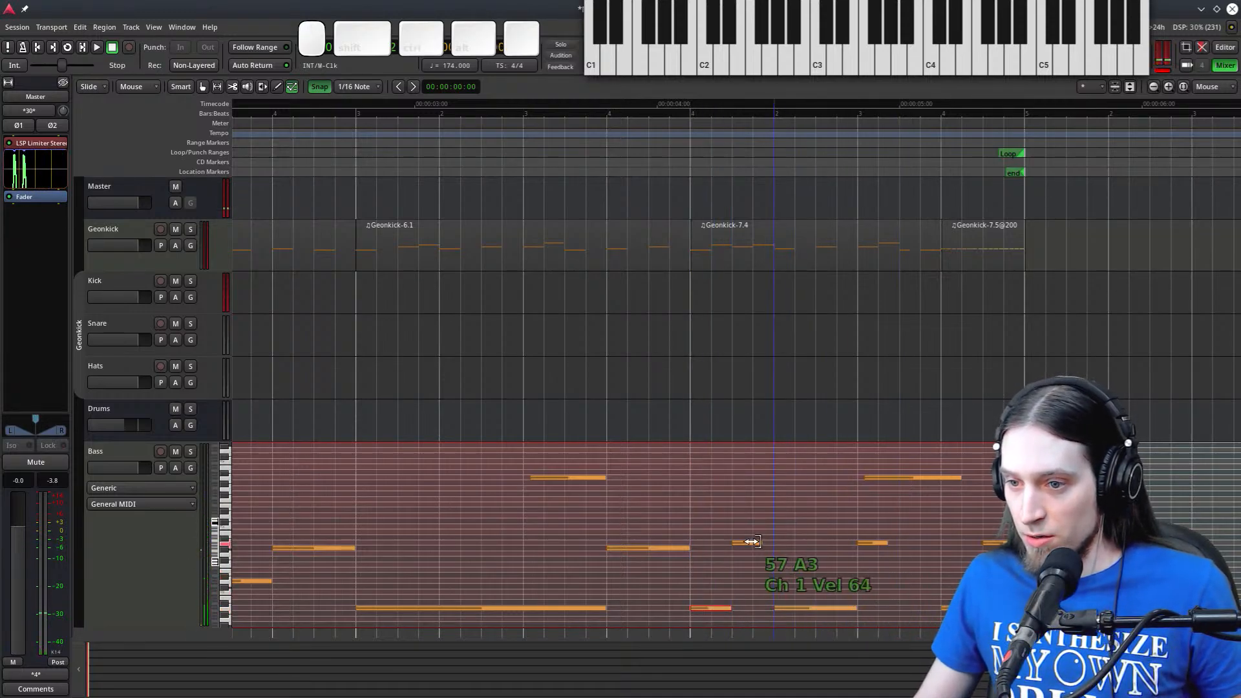
pyautogui.moveTo(764, 543); pyautogui.dragTo(794, 543)
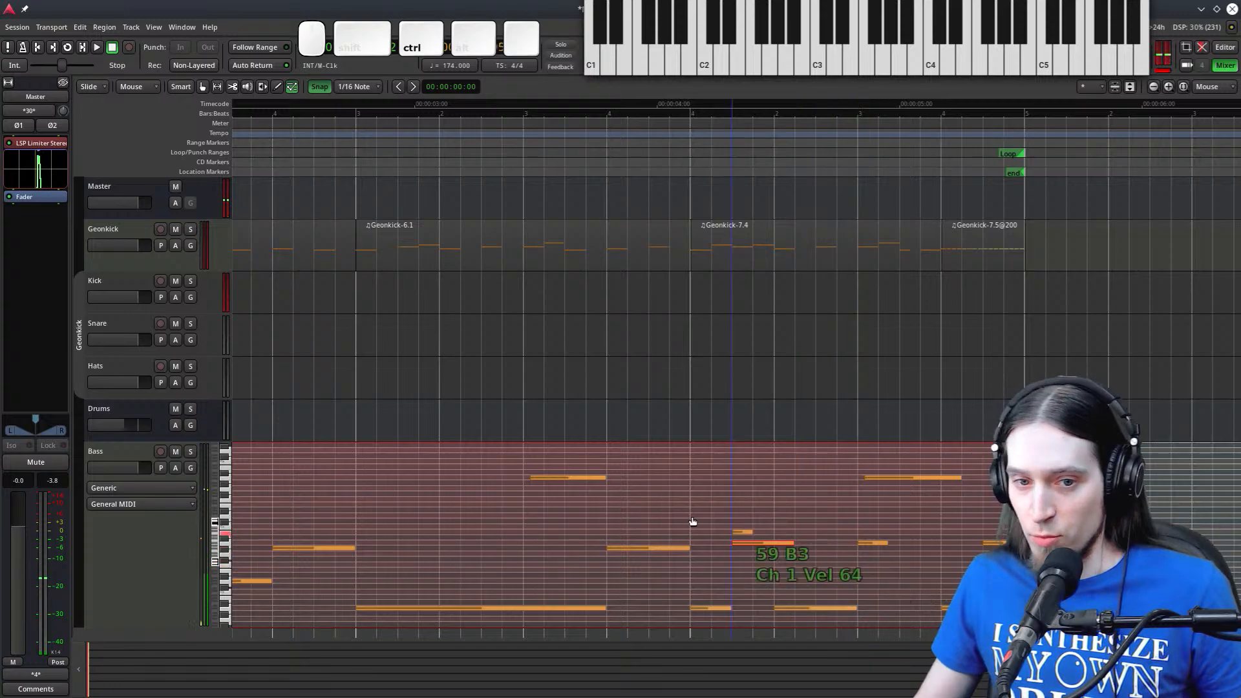
pyautogui.keyDown('ctrl'); pyautogui.scroll(-1, 714, 497); pyautogui.keyUp('ctrl')
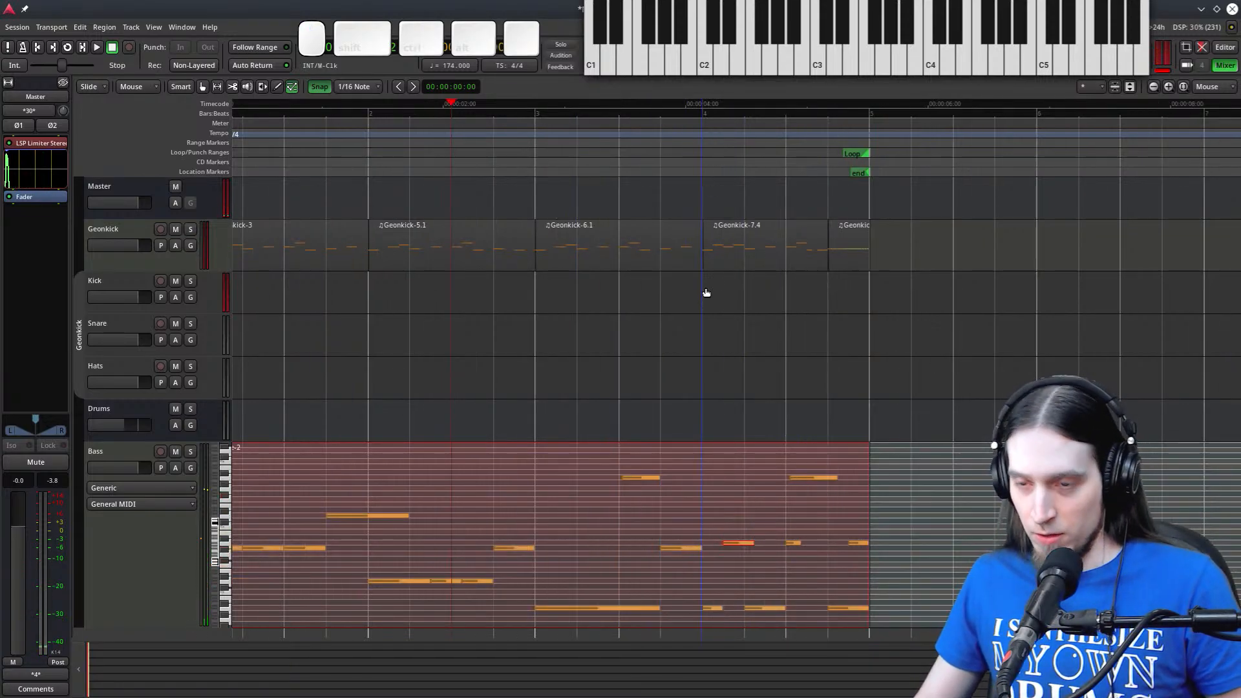
pyautogui.press('l')
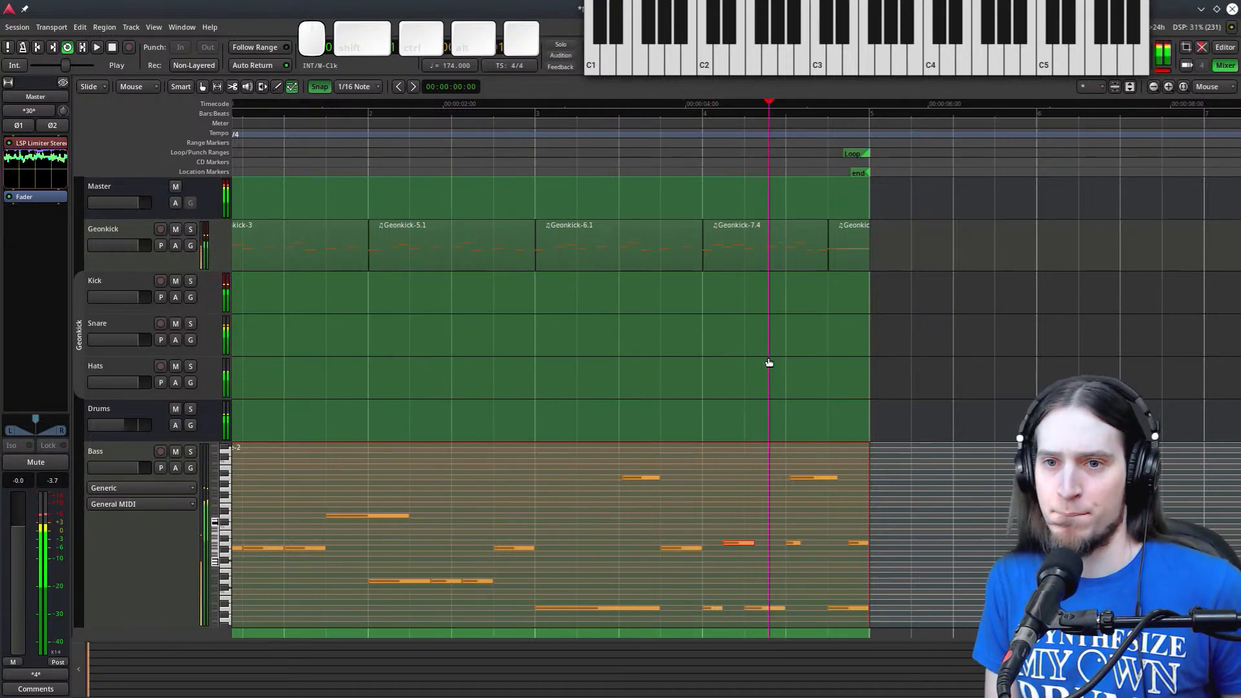
pyautogui.scroll(-1, 769, 362)
pyautogui.press('Home')
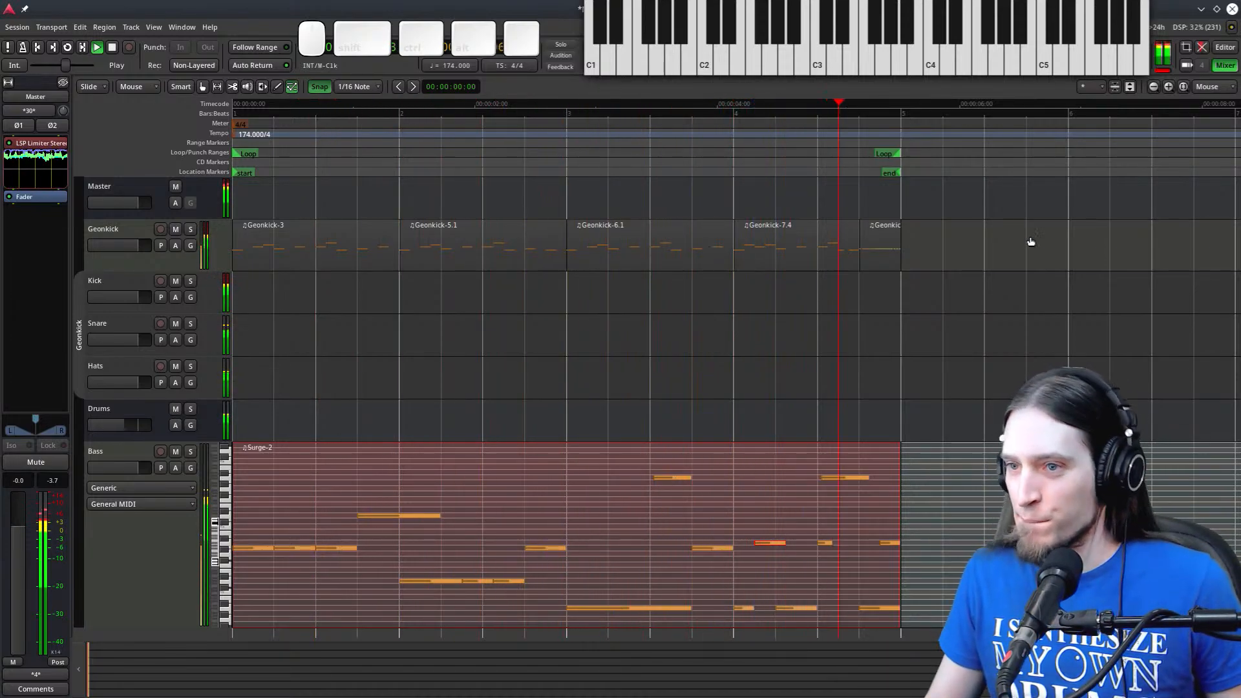
pyautogui.press('space')
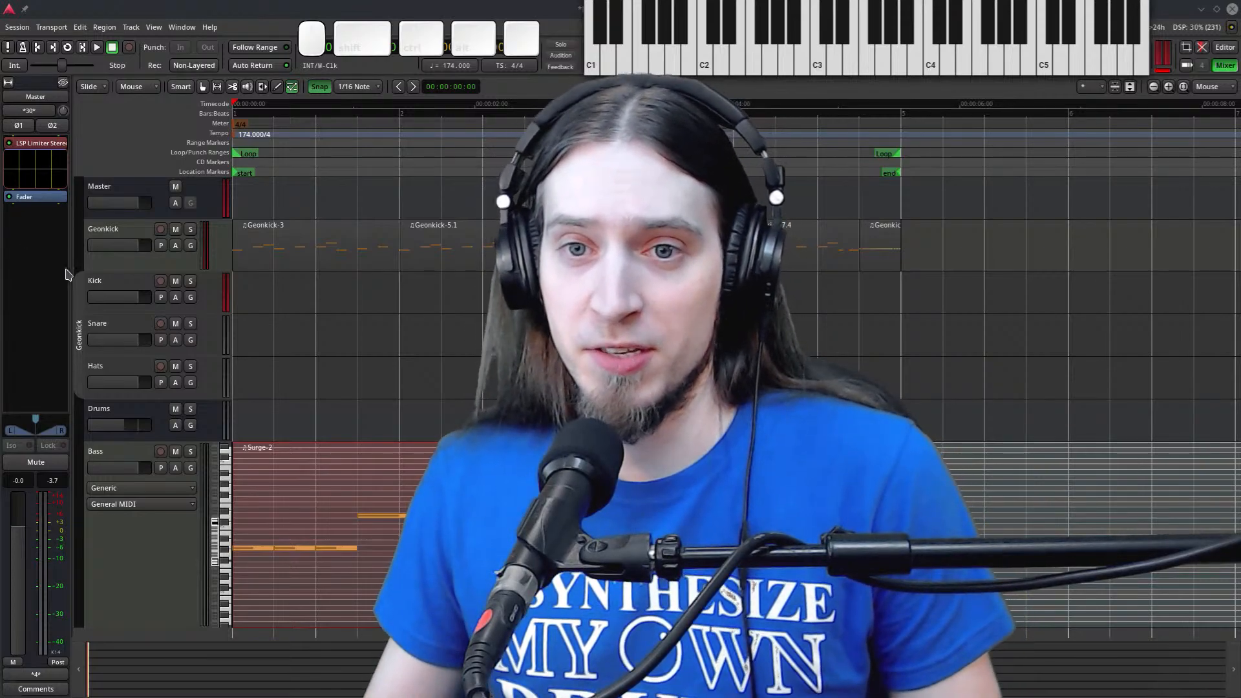
# Review the NeuroSnare and HH 3 sounds in the Geonkick track's drum synth, and close its window
pyautogui.click(108, 239)
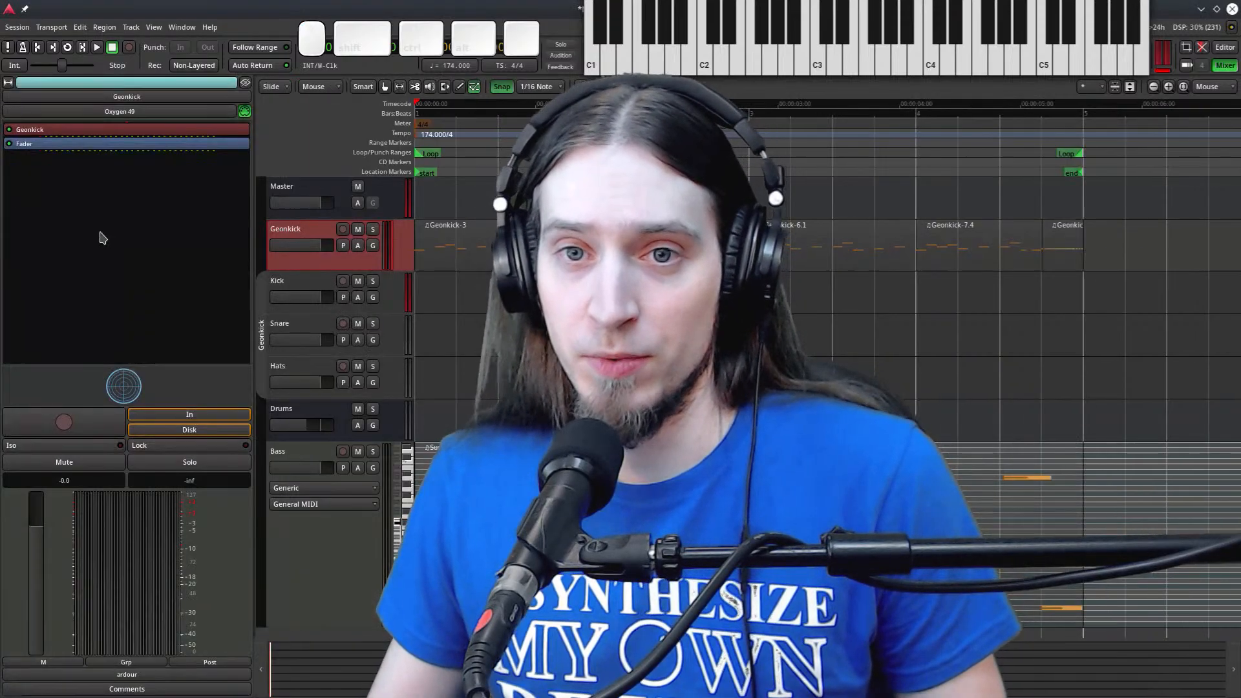
pyautogui.doubleClick(36, 132)
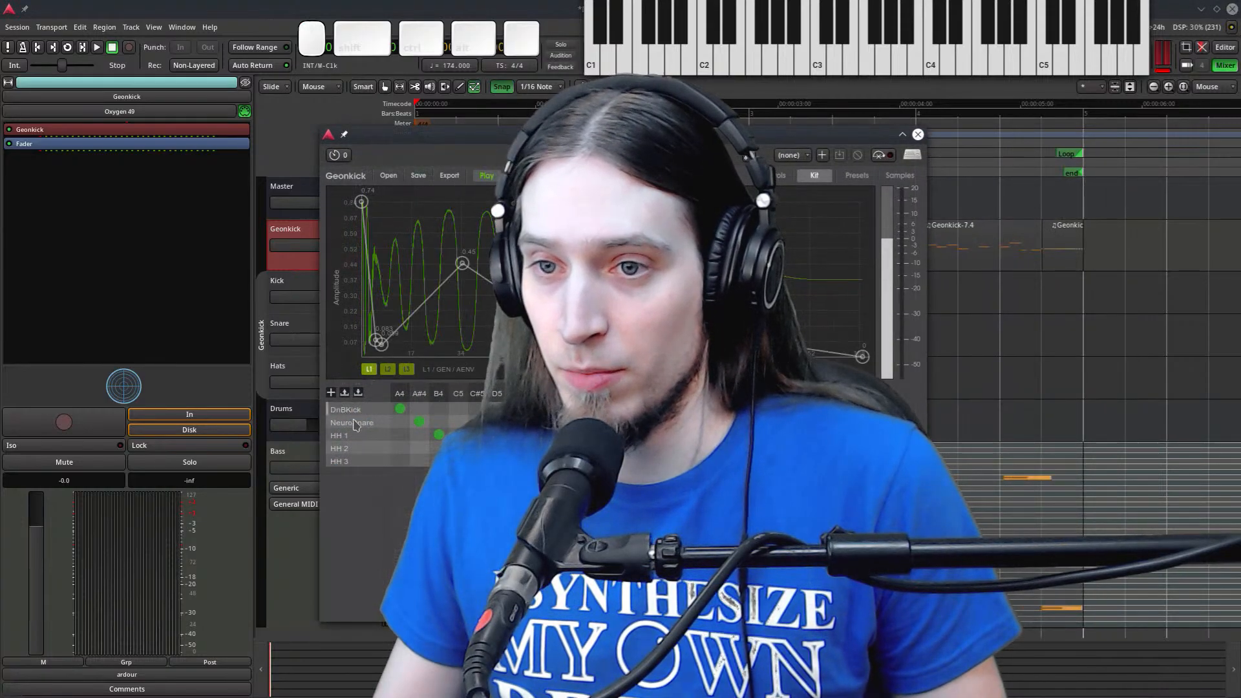
pyautogui.click(354, 424)
pyautogui.click(353, 460)
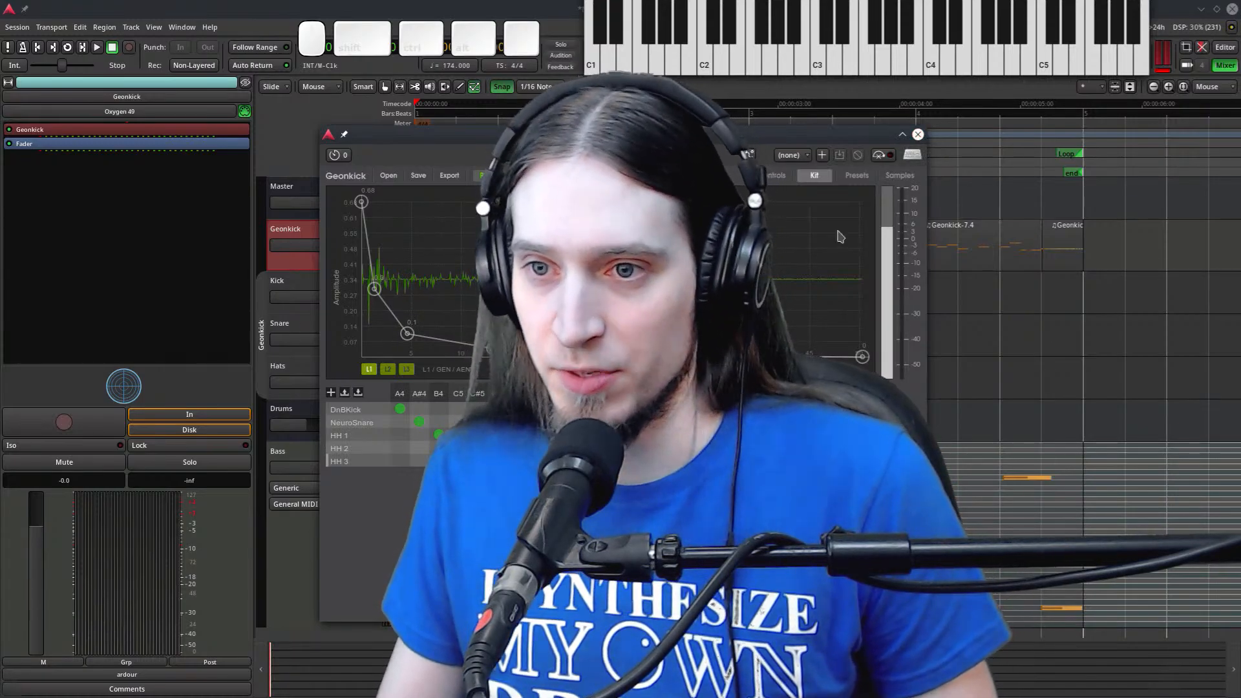
pyautogui.click(918, 135)
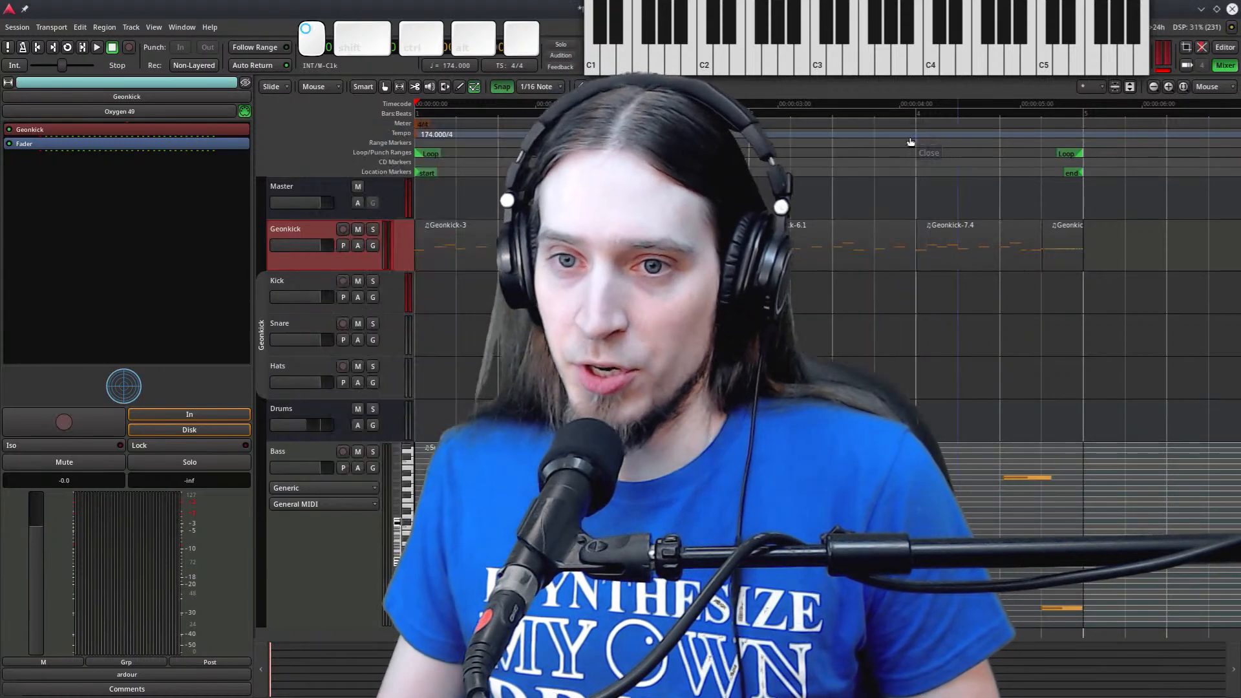
# Inspect the effect chains of the Kick, Snare and Hats tracks, the Drums bus and the Master bus
pyautogui.click(325, 286)
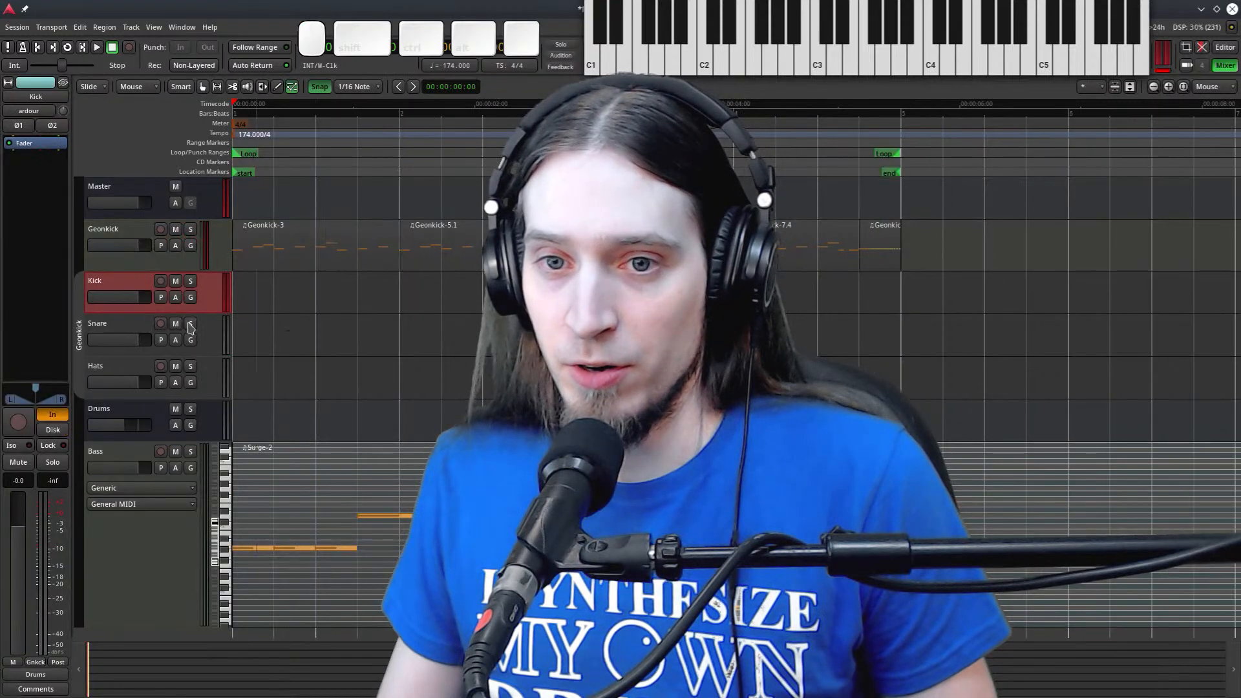
pyautogui.click(123, 329)
pyautogui.click(115, 374)
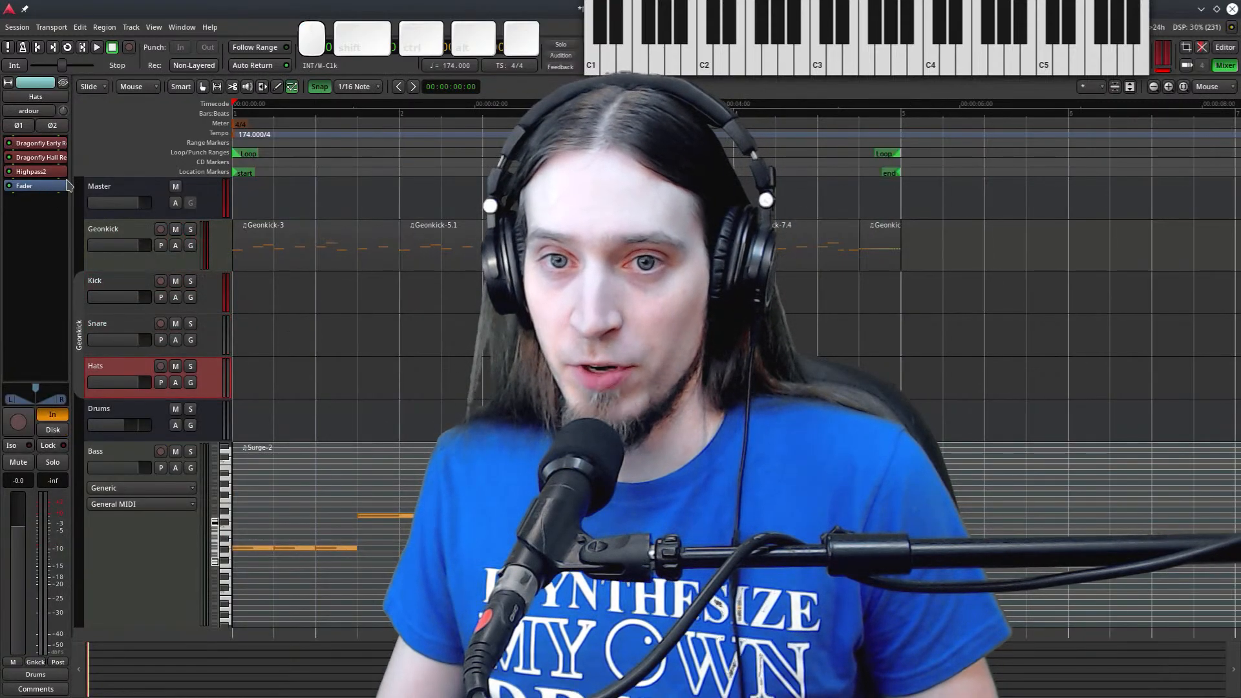
pyautogui.click(104, 414)
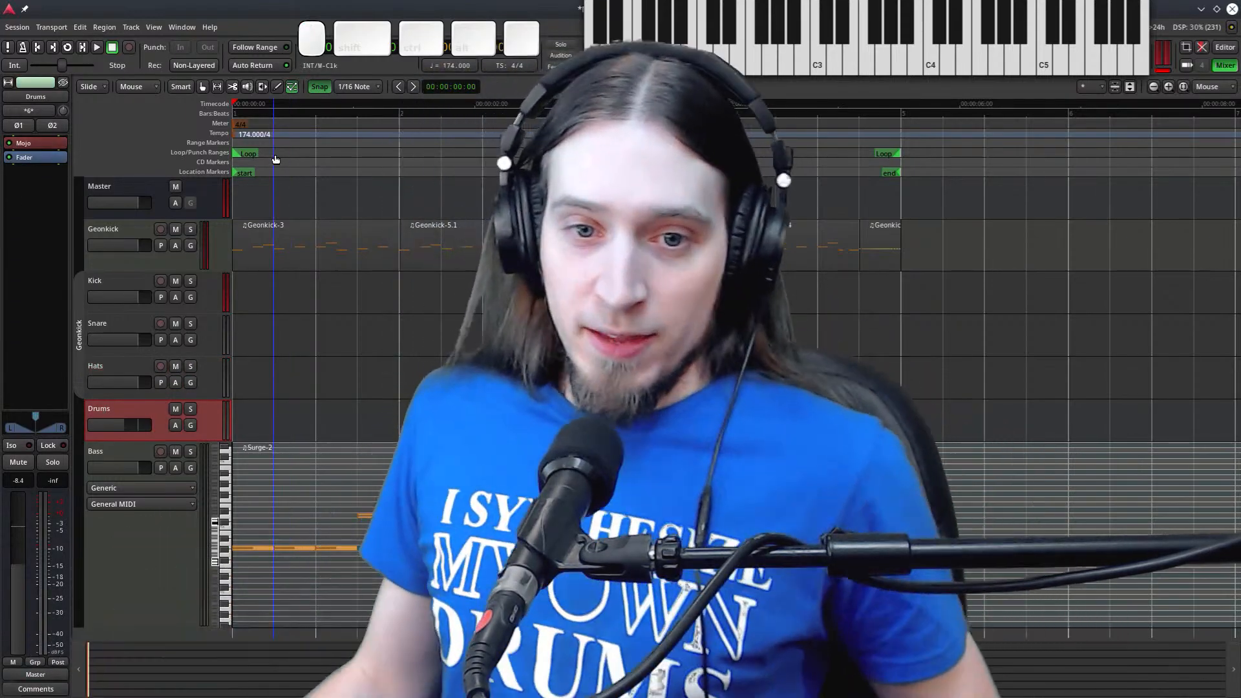
pyautogui.click(163, 205)
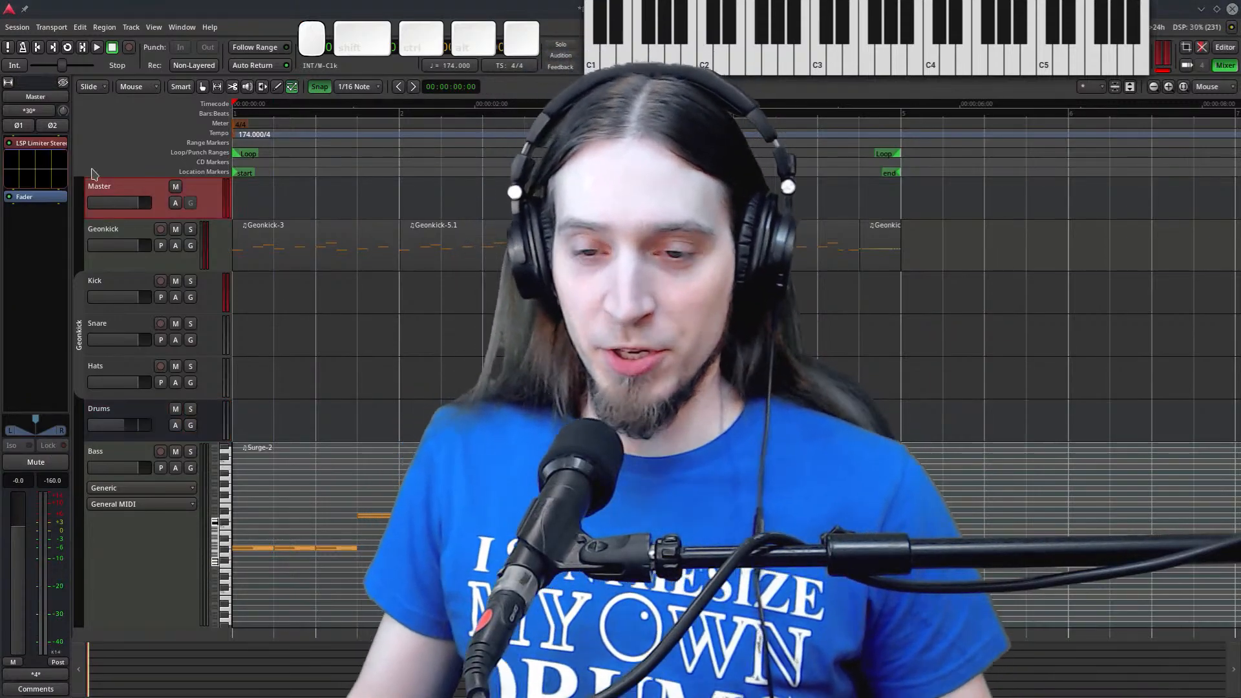